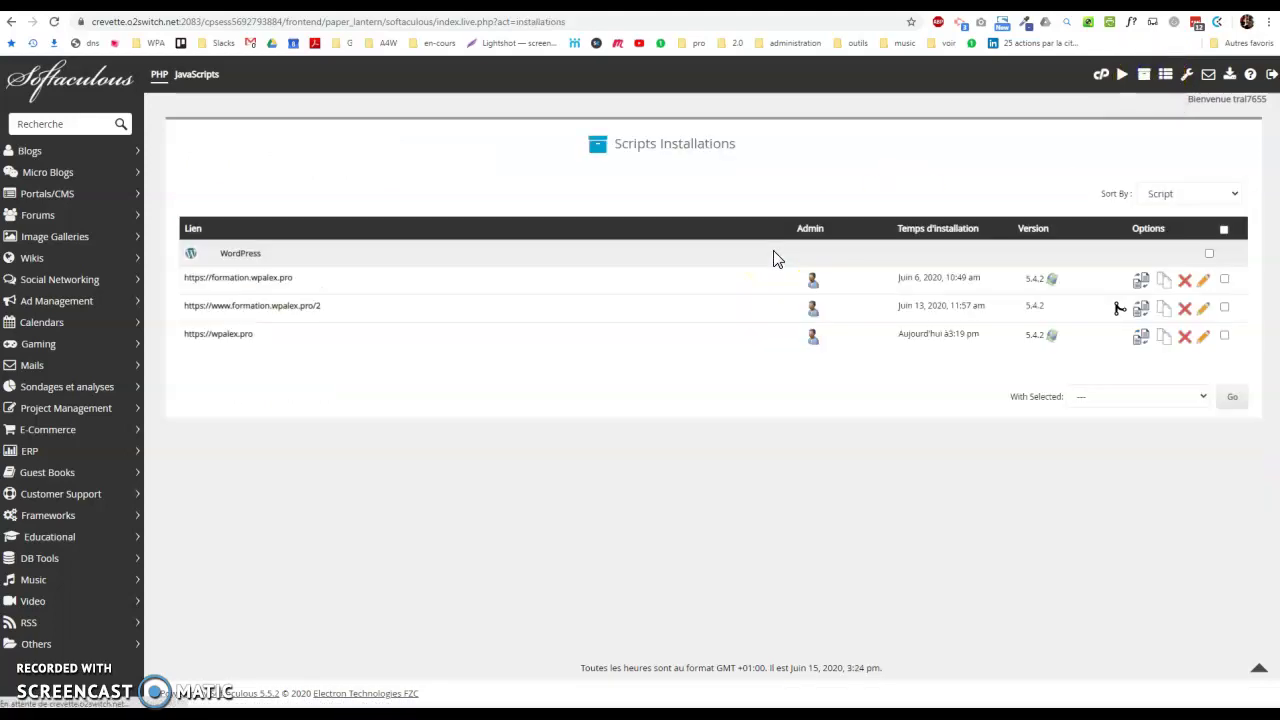
click(1203, 337)
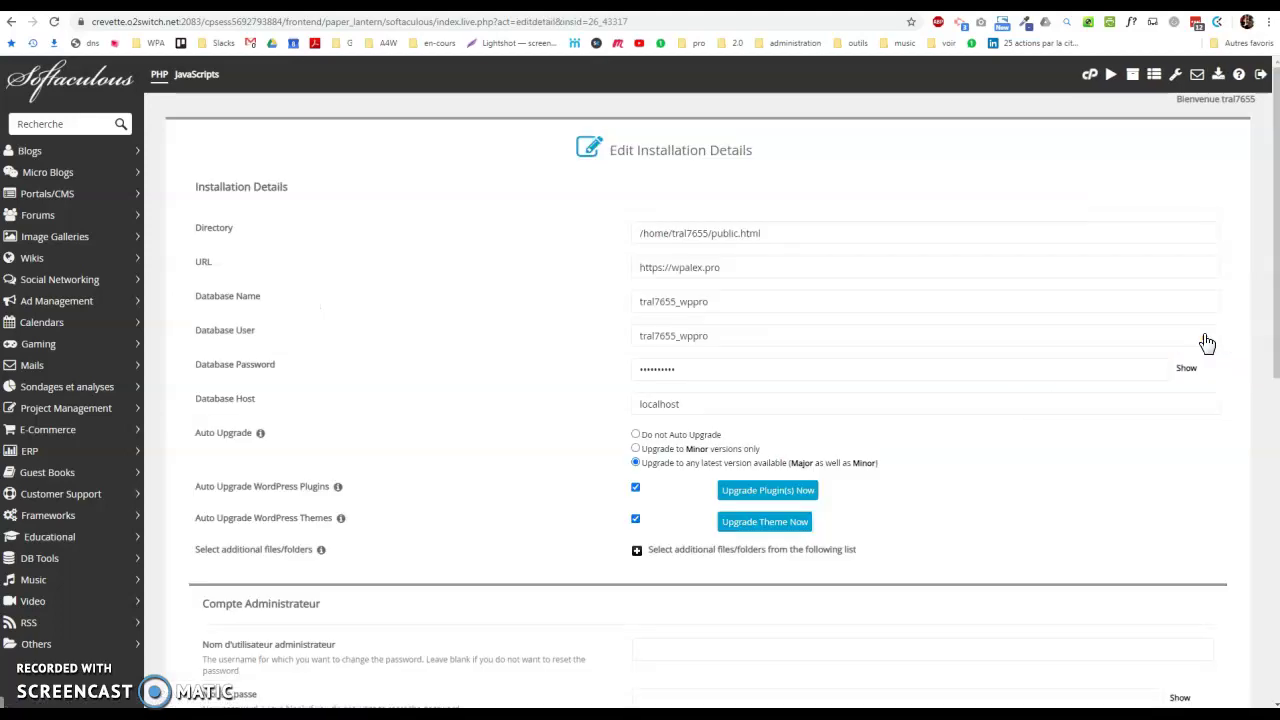
click(874, 331)
scroll(857, 366, down, 6)
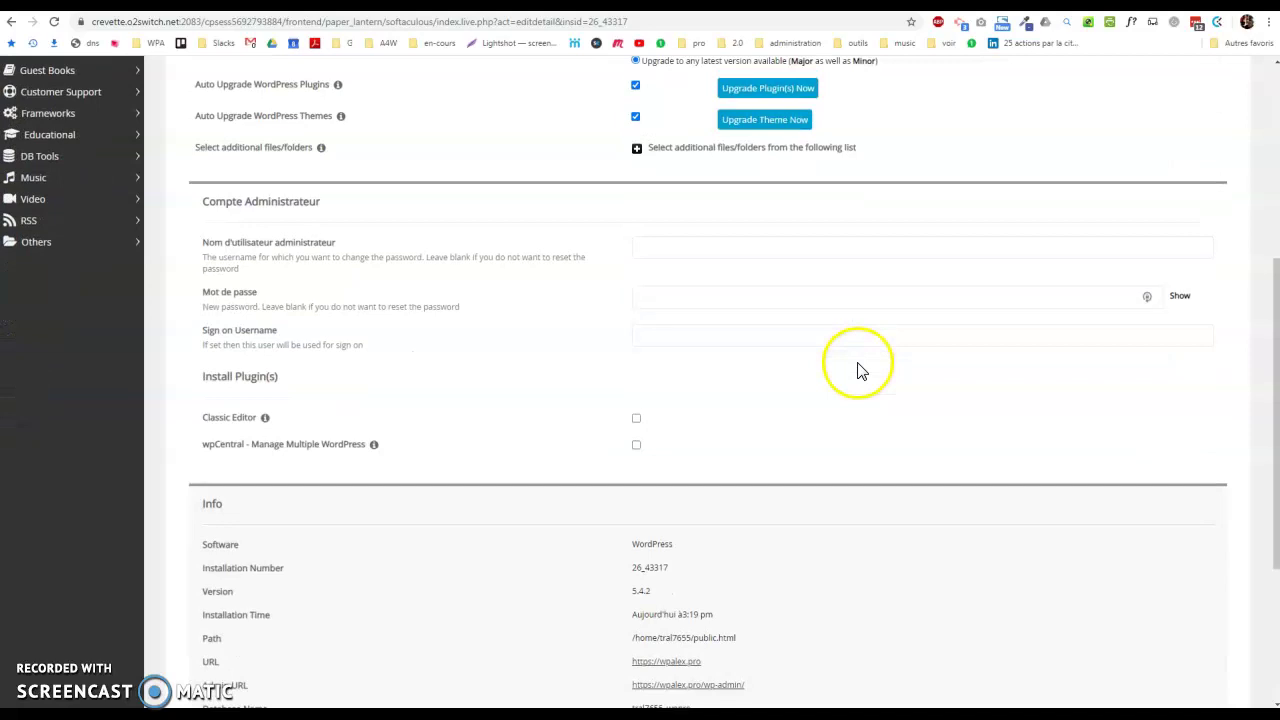
scroll(856, 410, down, 1)
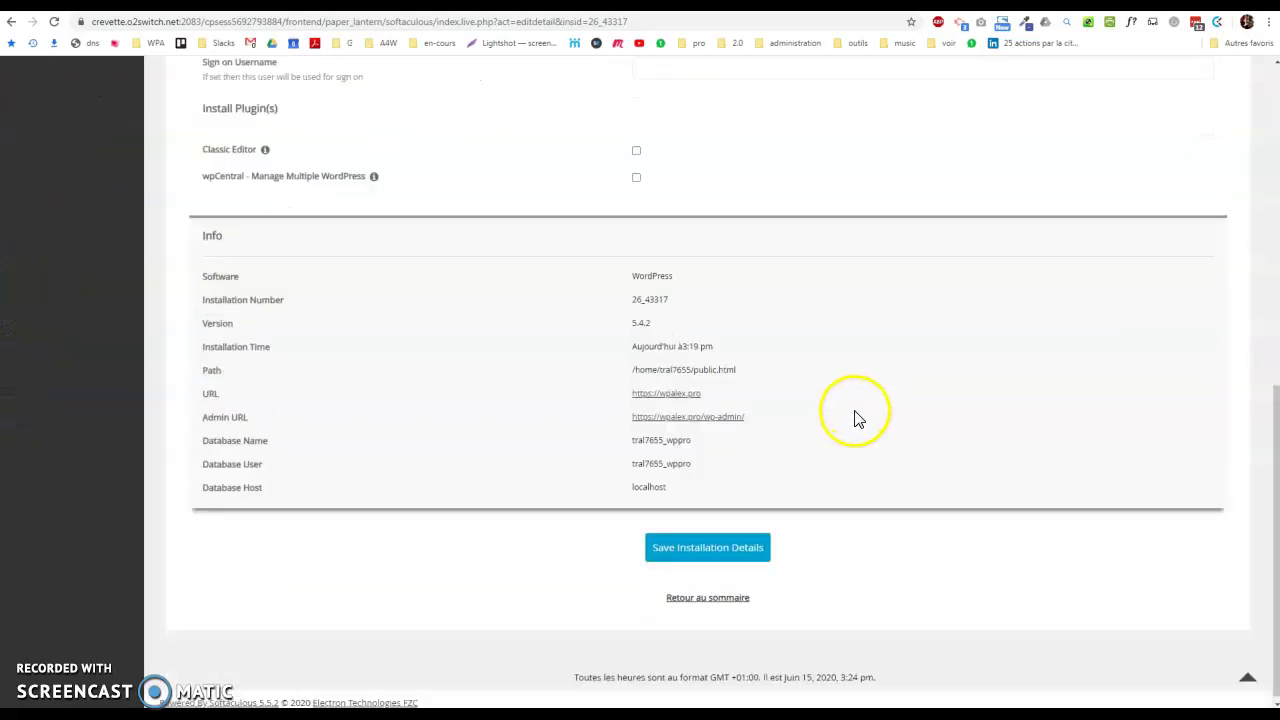
scroll(855, 418, up, 8)
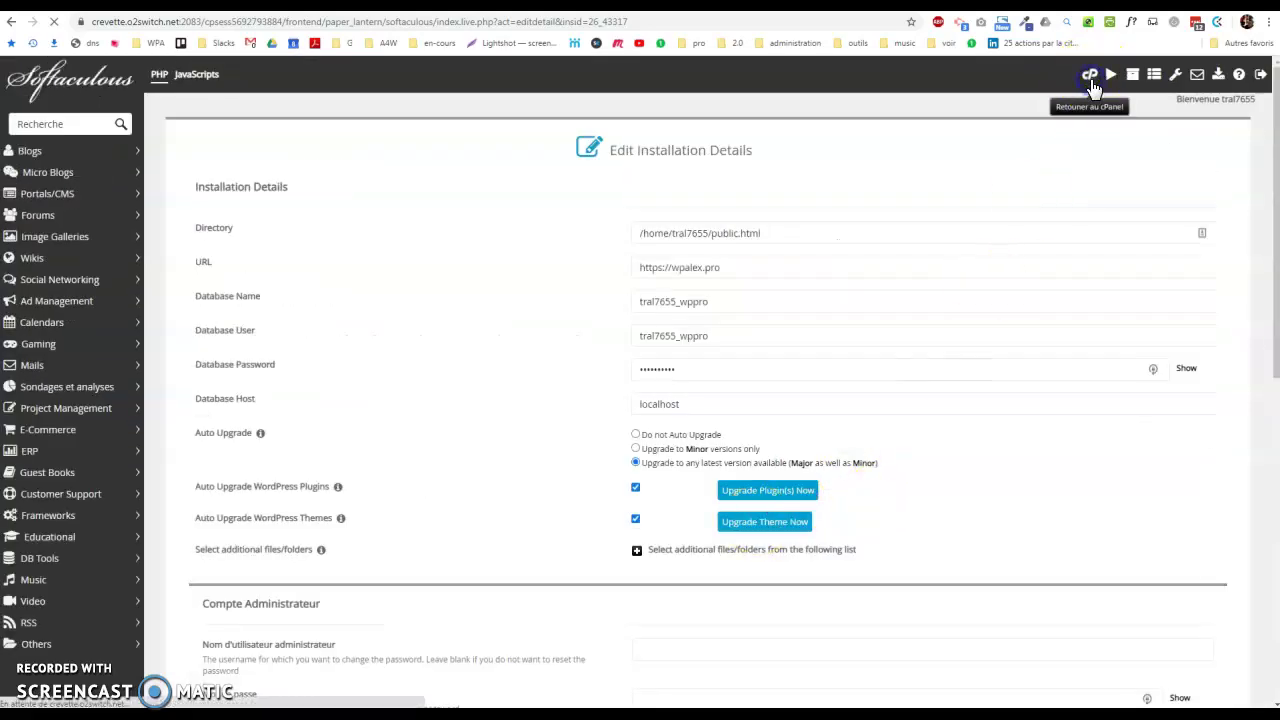
Return to cPanel to look over its tool sections, including the PHP version selector.
click(1090, 78)
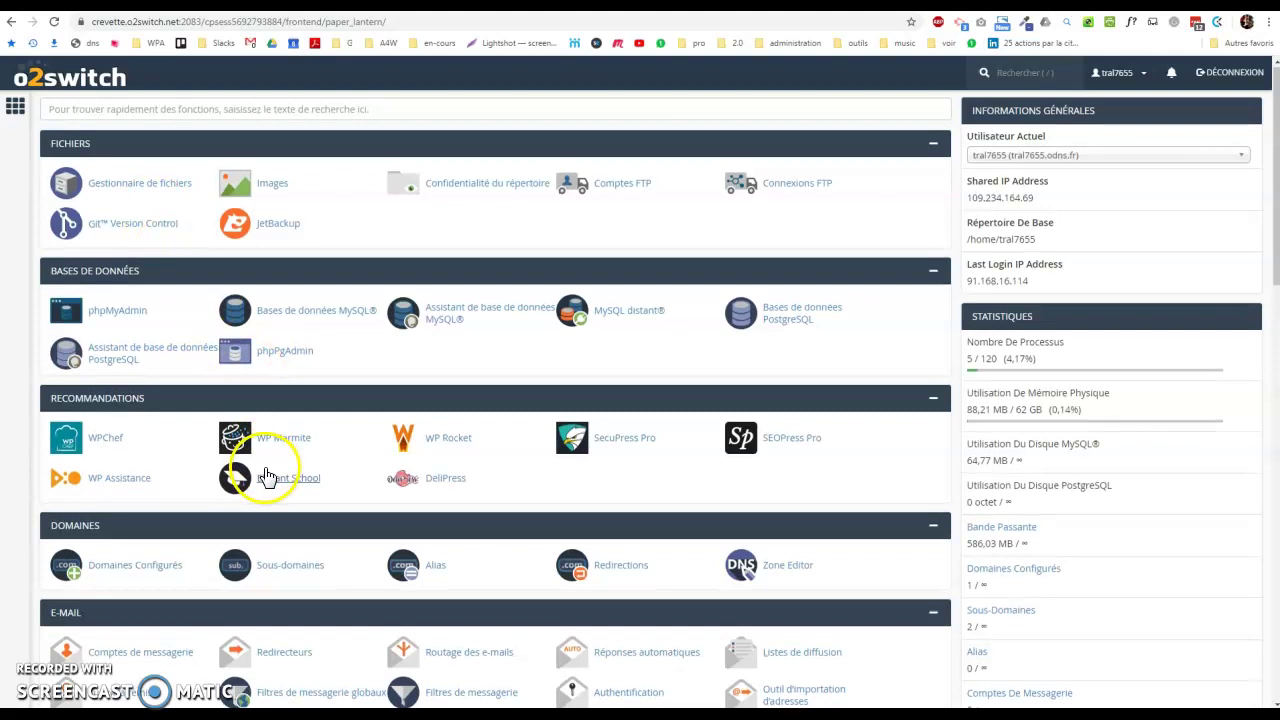
scroll(266, 480, down, 3)
scroll(266, 482, down, 3)
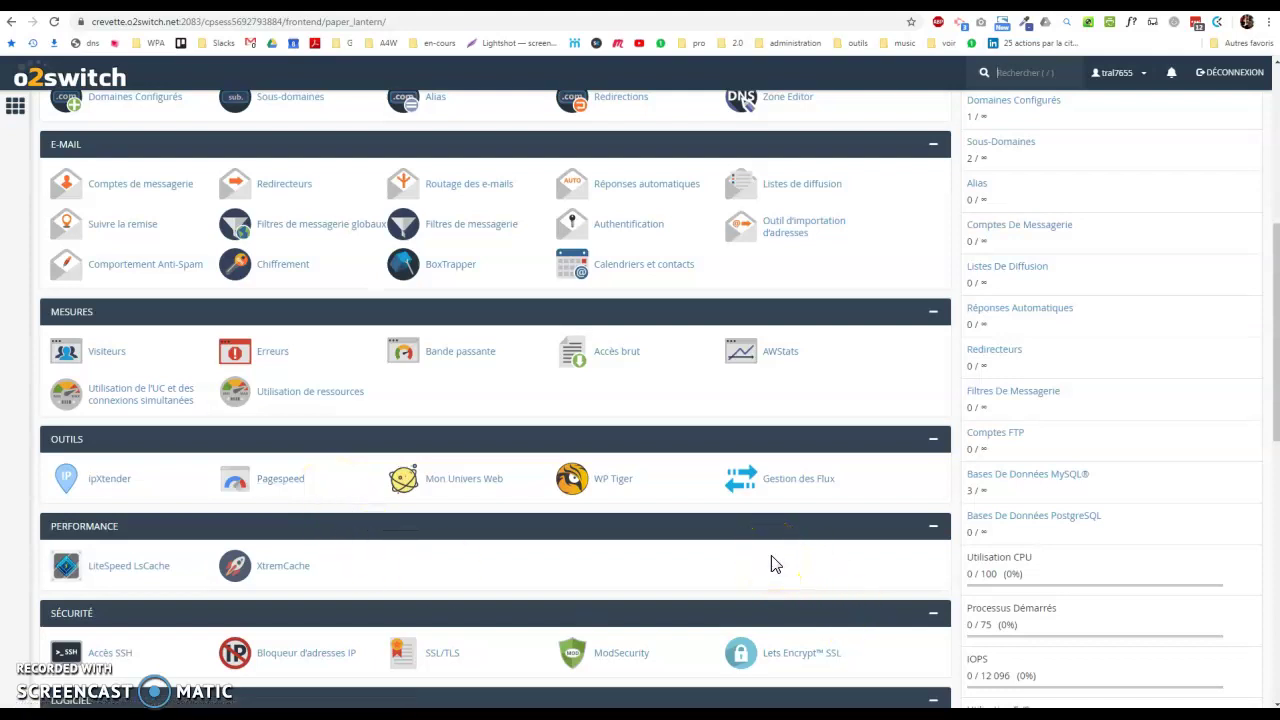
scroll(771, 565, down, 1)
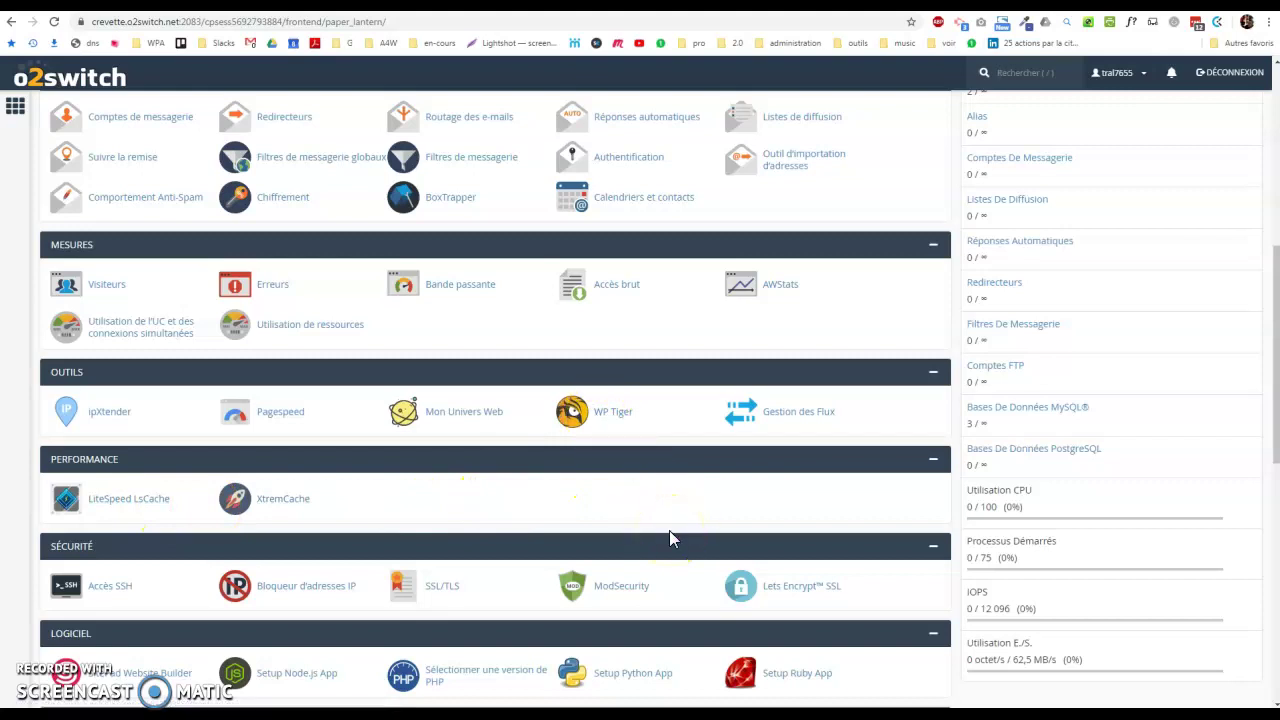
scroll(670, 531, down, 2)
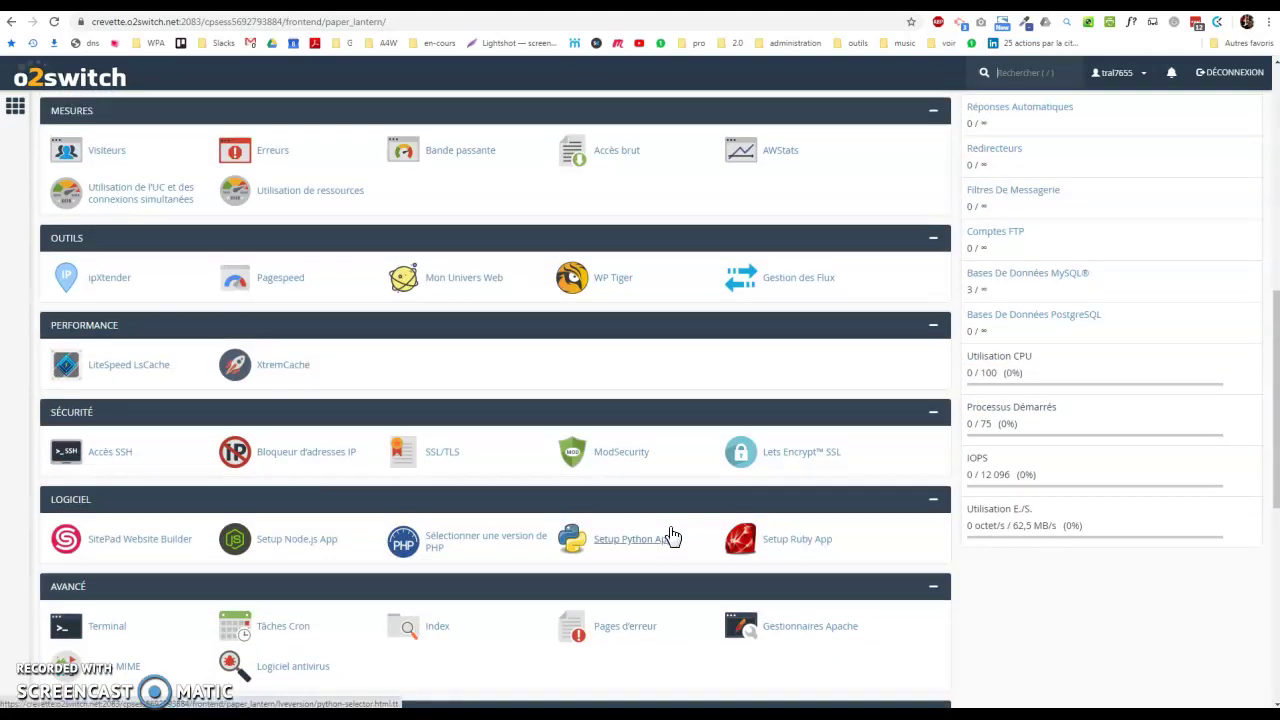
click(440, 550)
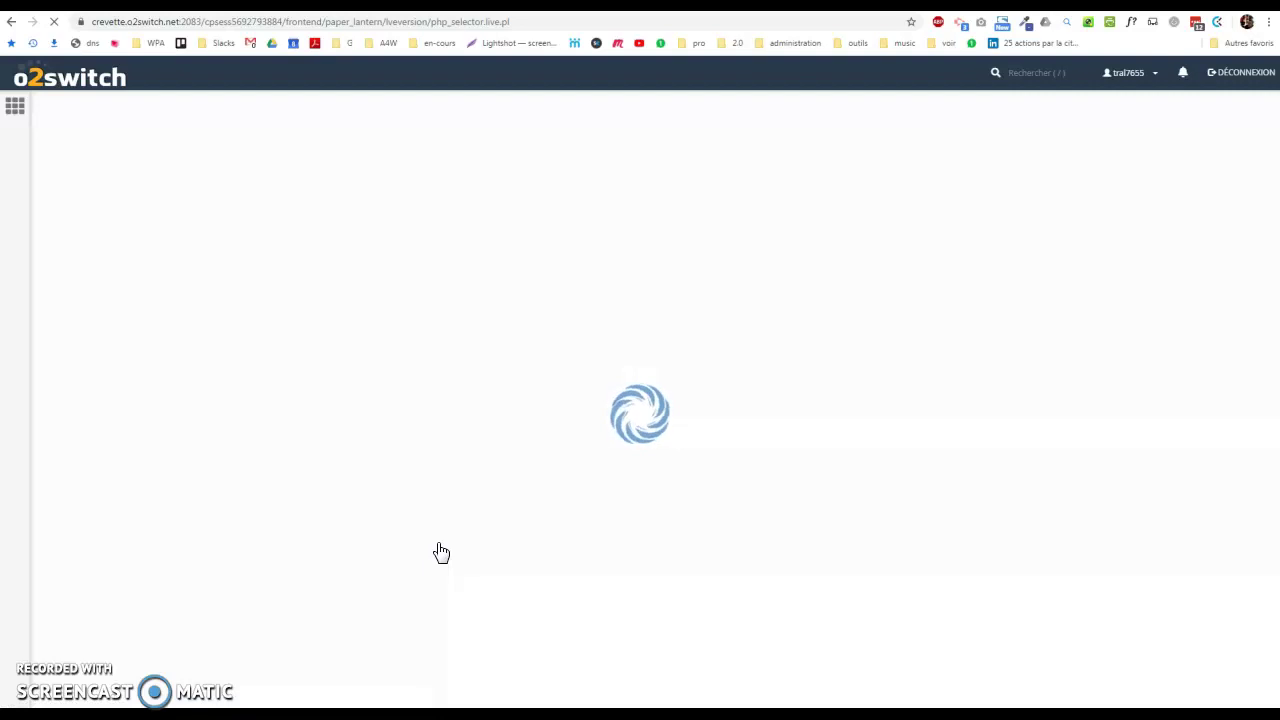
click(15, 110)
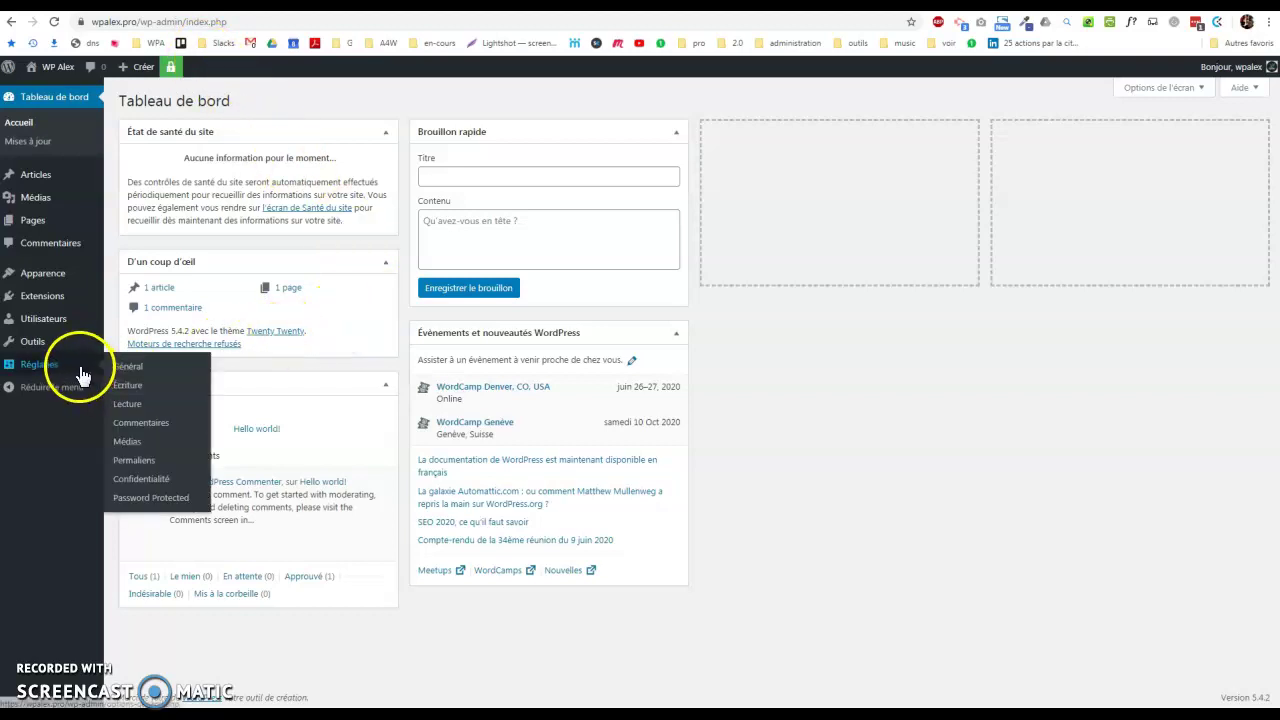
In the wpalex.pro WordPress admin, delete the Akismet Anti-Spam and Hello Dolly plugins.
click(31, 306)
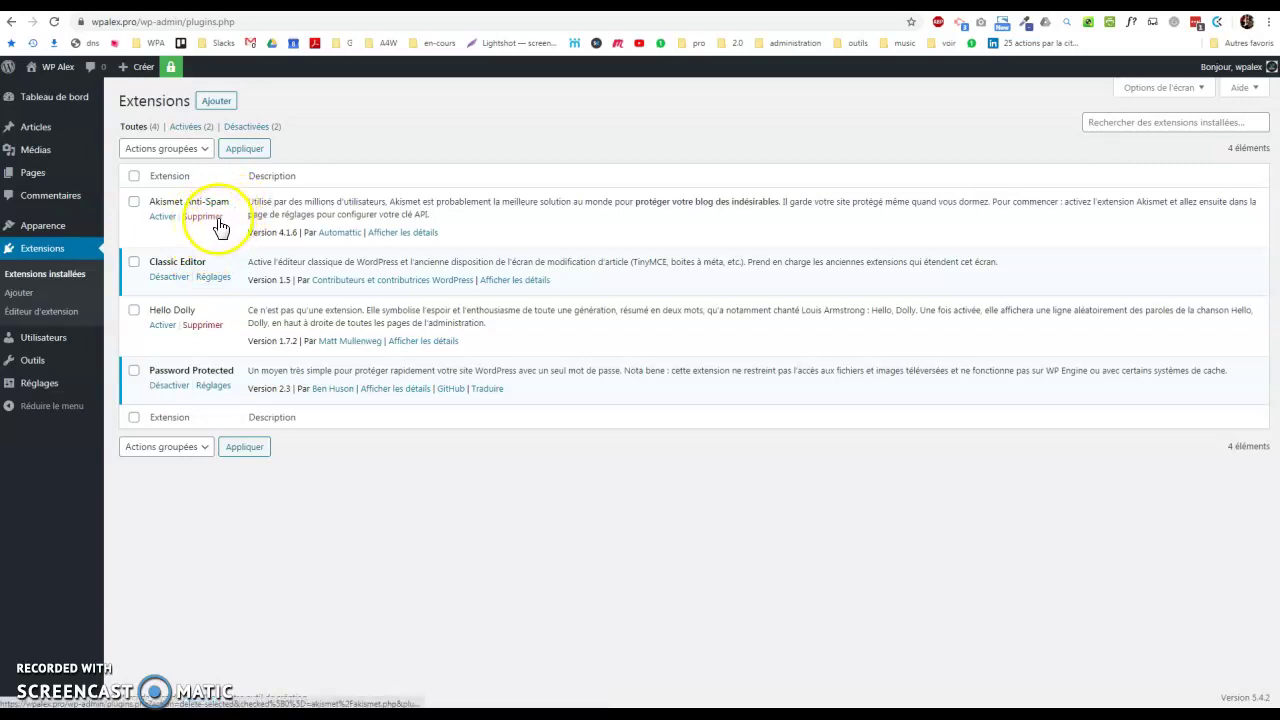
click(218, 222)
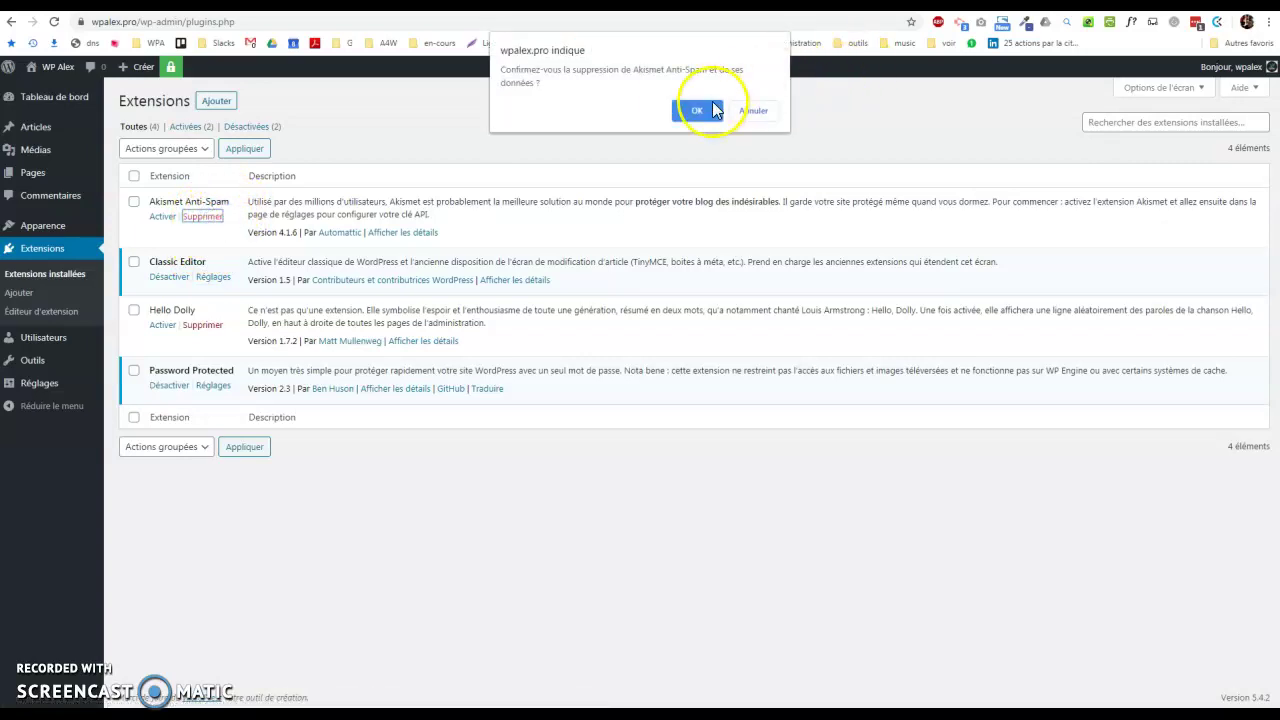
click(706, 112)
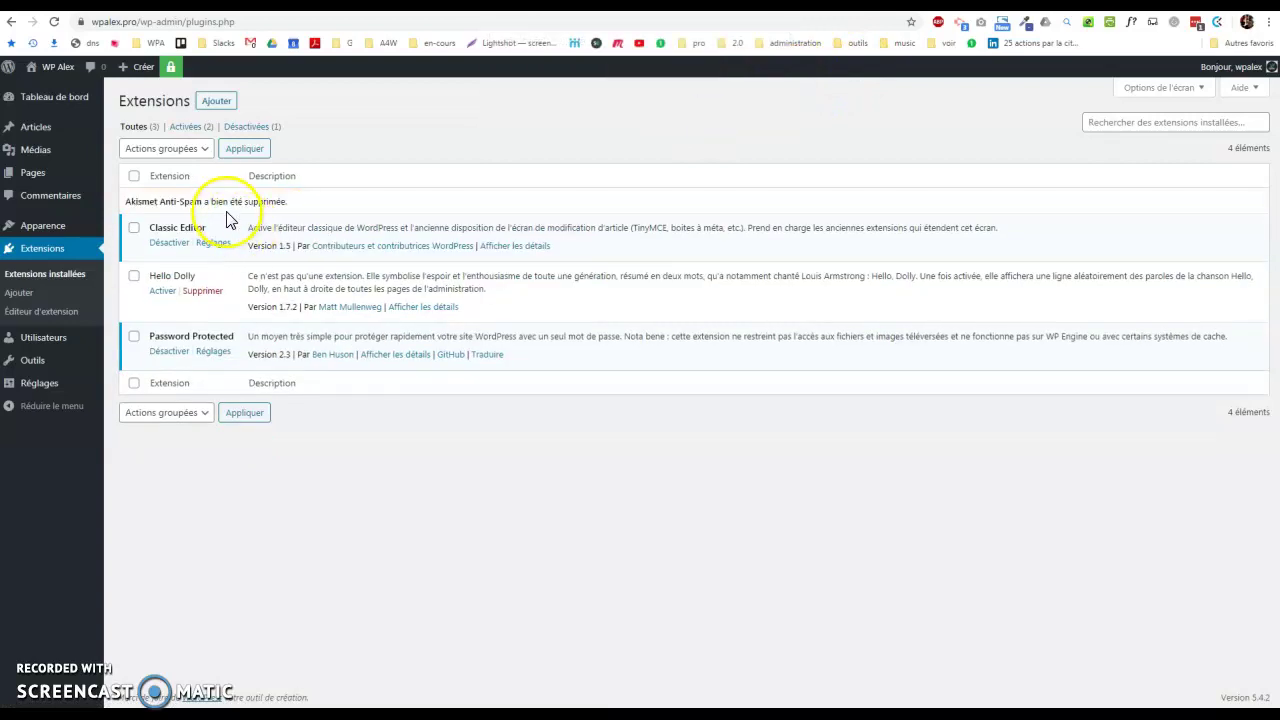
click(206, 291)
click(704, 110)
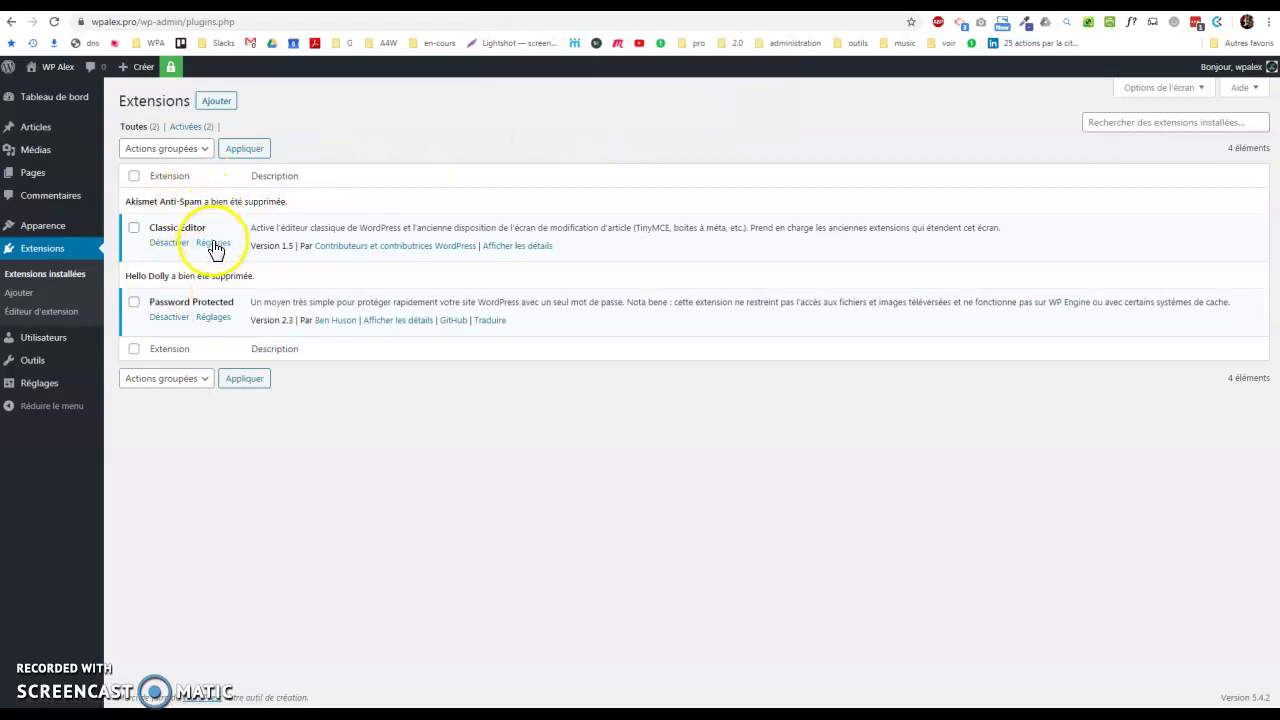
In the Classic Editor settings, allow users to switch editors (Oui) and save the writing options.
click(213, 243)
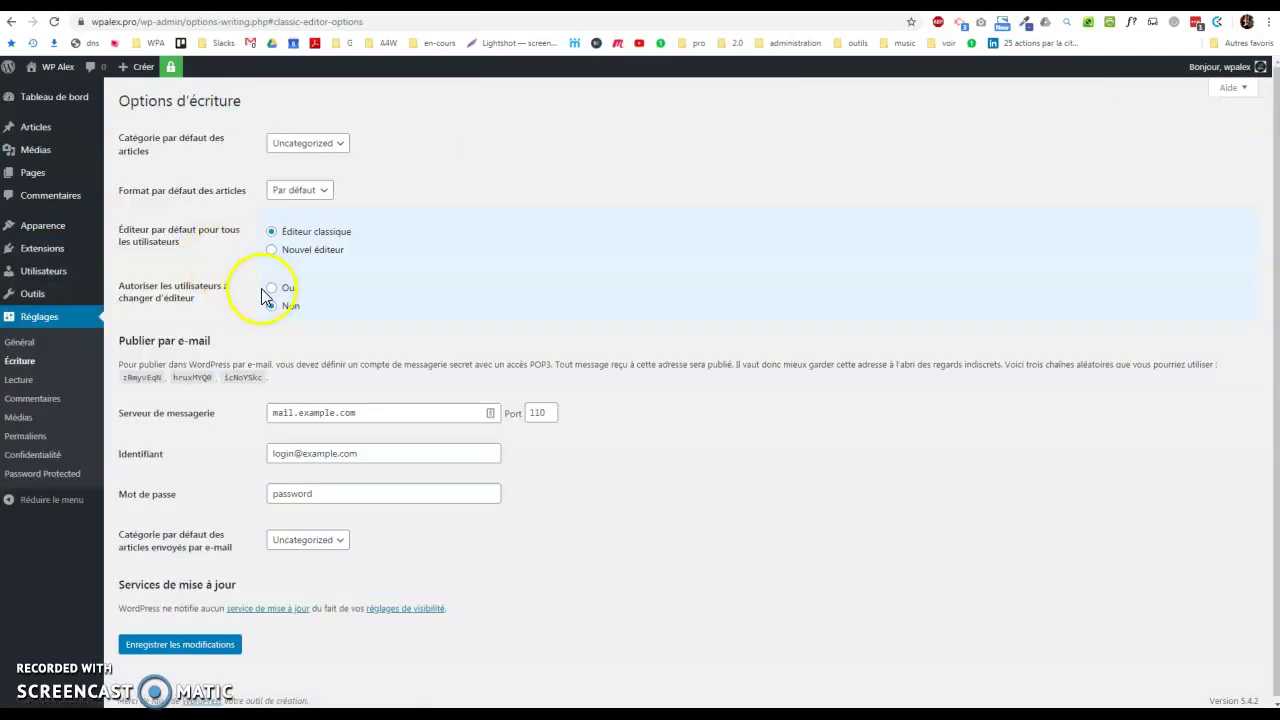
click(270, 288)
click(190, 645)
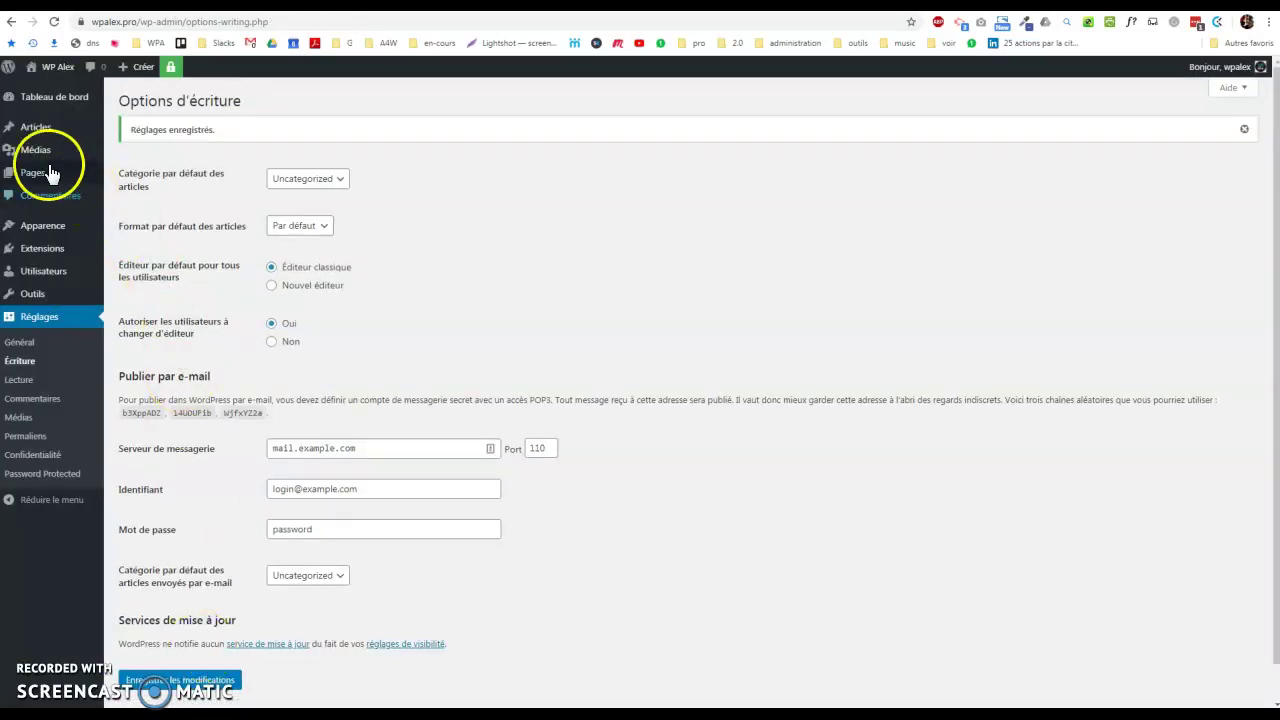
Open the Hello world! article in the Classic Editor and look over its editing screen.
mouse_move(34, 128)
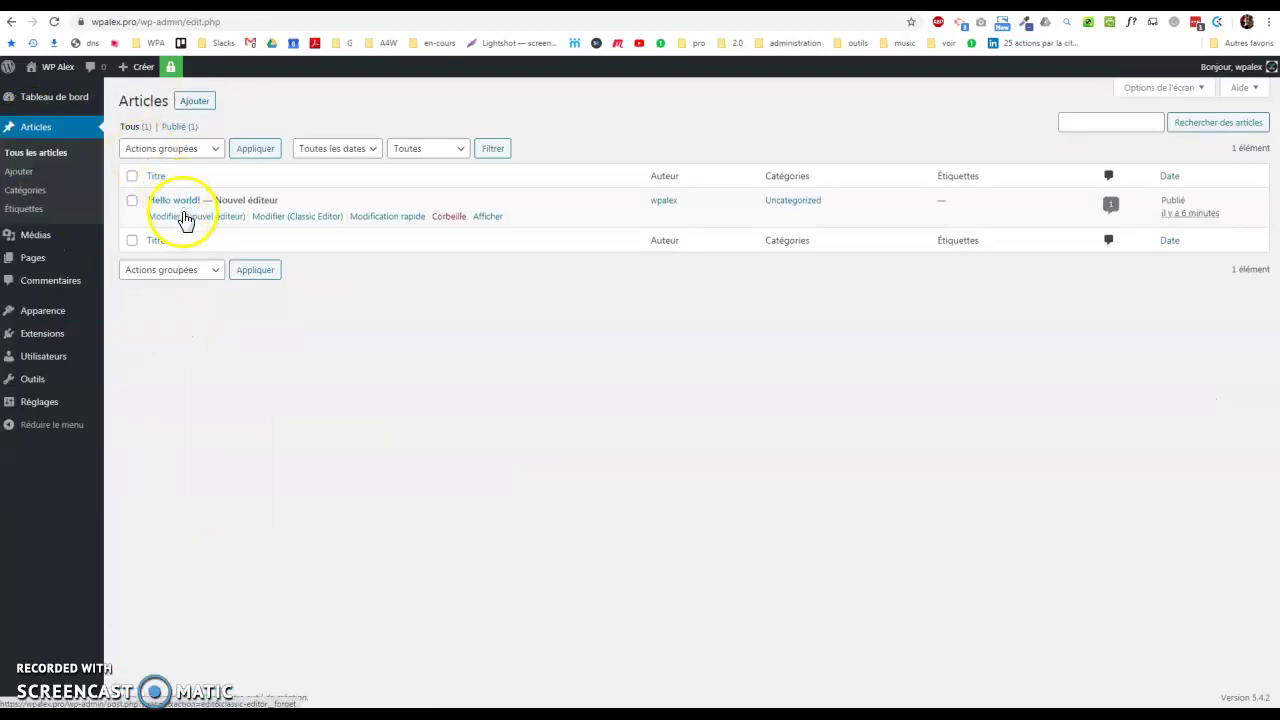
click(278, 219)
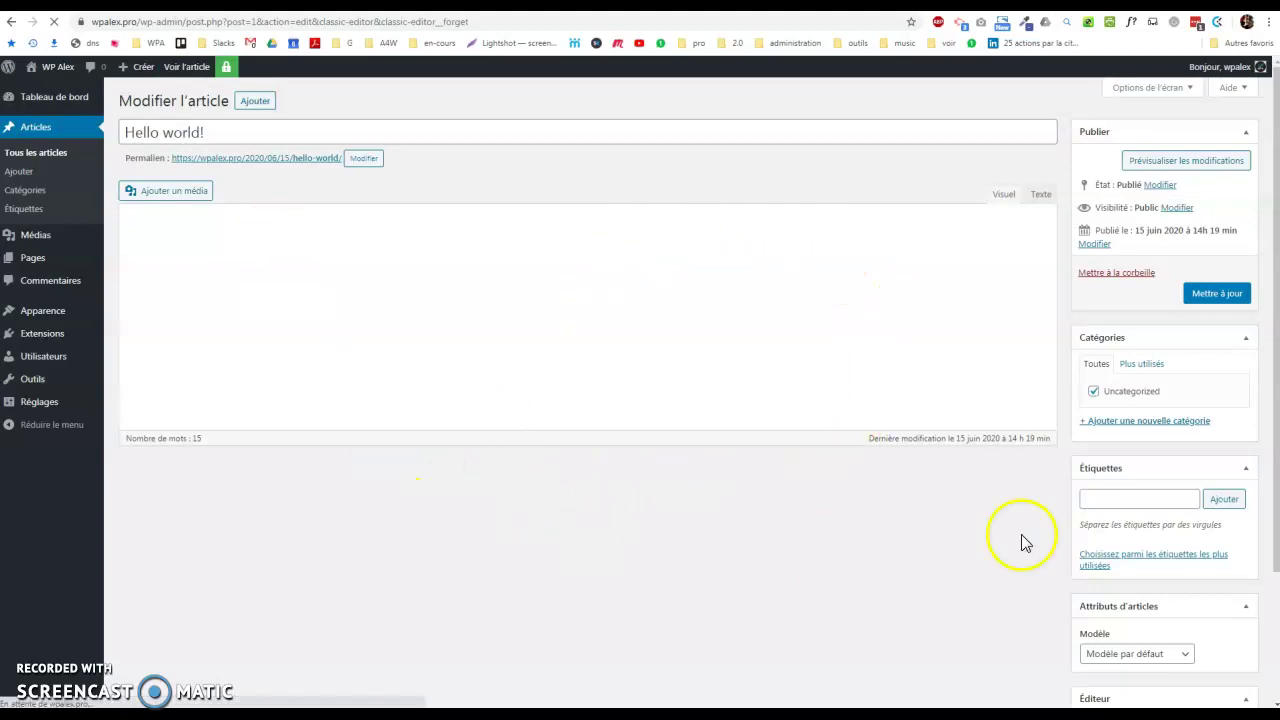
scroll(1188, 497, down, 2)
scroll(1166, 529, up, 2)
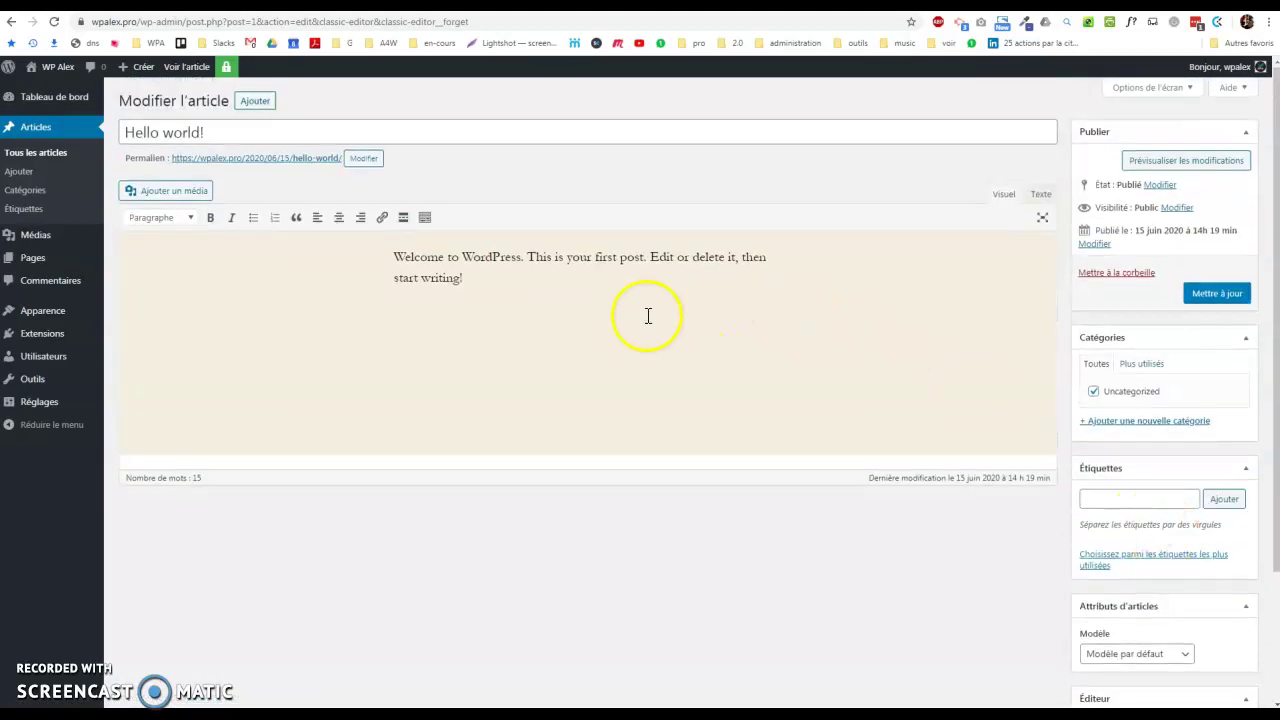
scroll(1100, 470, down, 2)
Switch the Hello world! article to the block editor and go through its welcome guide to the end.
click(1170, 563)
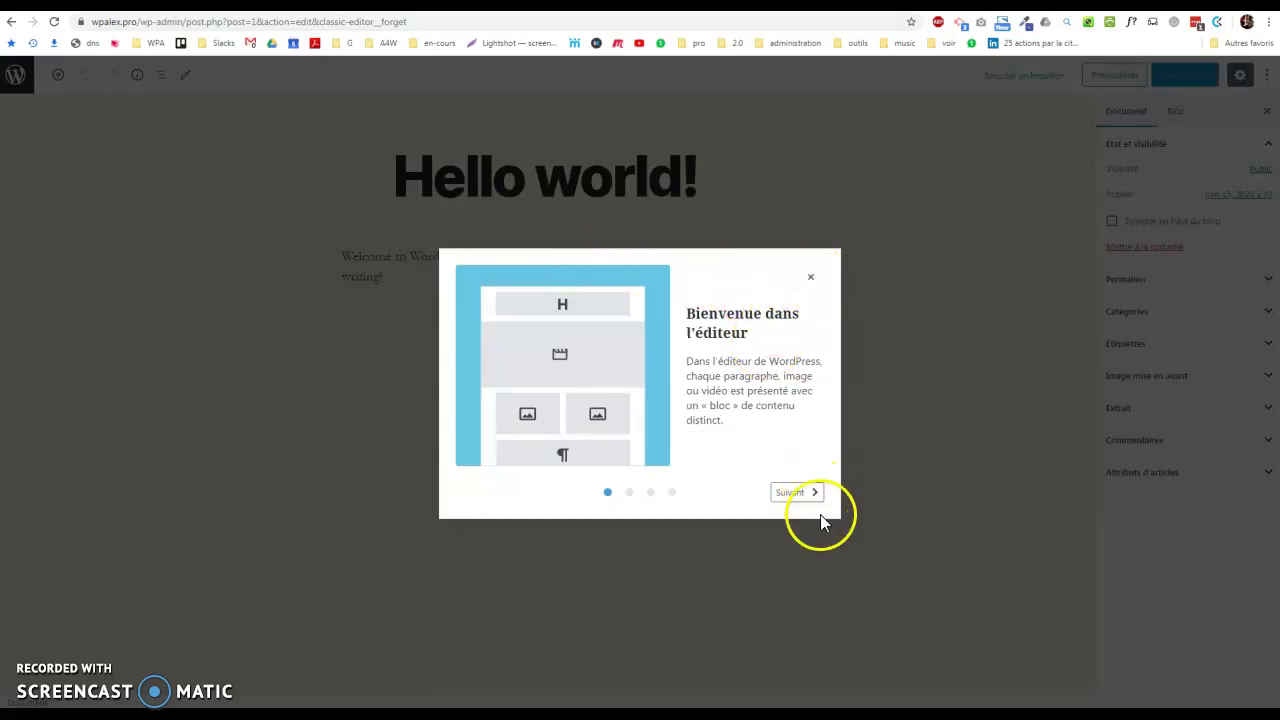
click(807, 494)
click(808, 502)
click(810, 504)
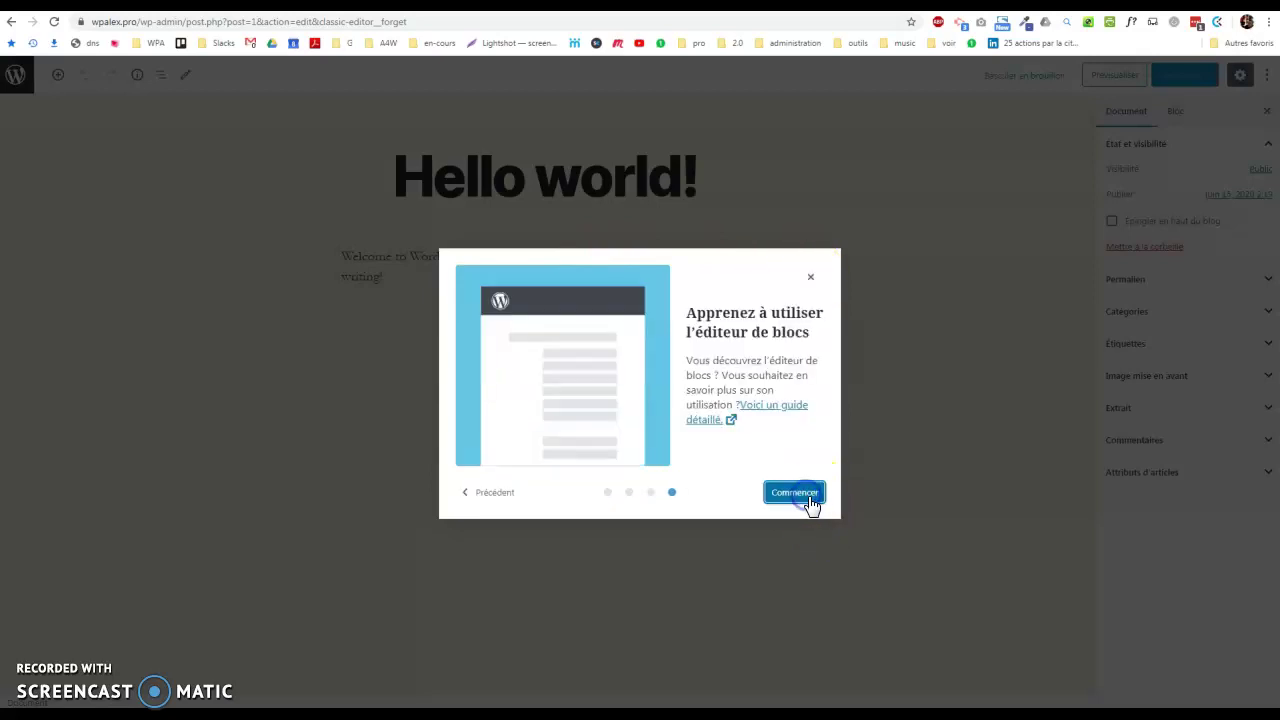
click(812, 500)
Insert an empty block before the welcome paragraph of the Hello world! article.
click(547, 182)
click(545, 262)
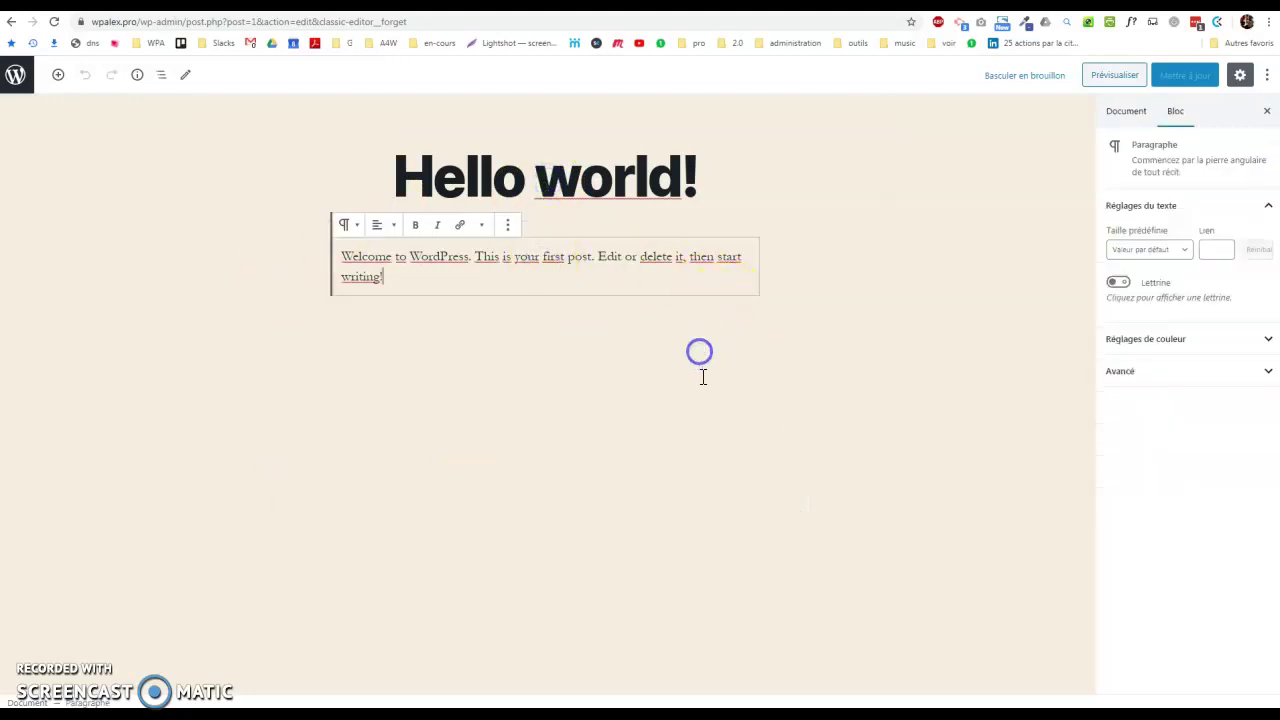
click(538, 269)
click(508, 228)
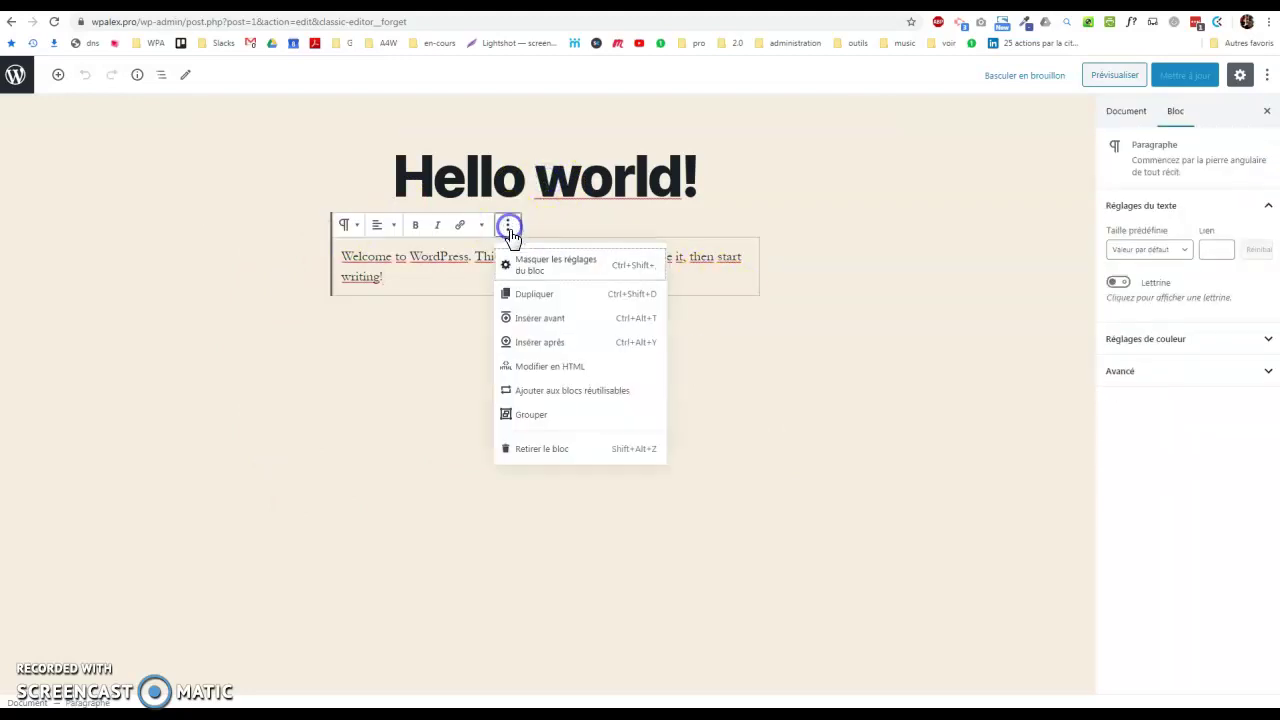
click(541, 320)
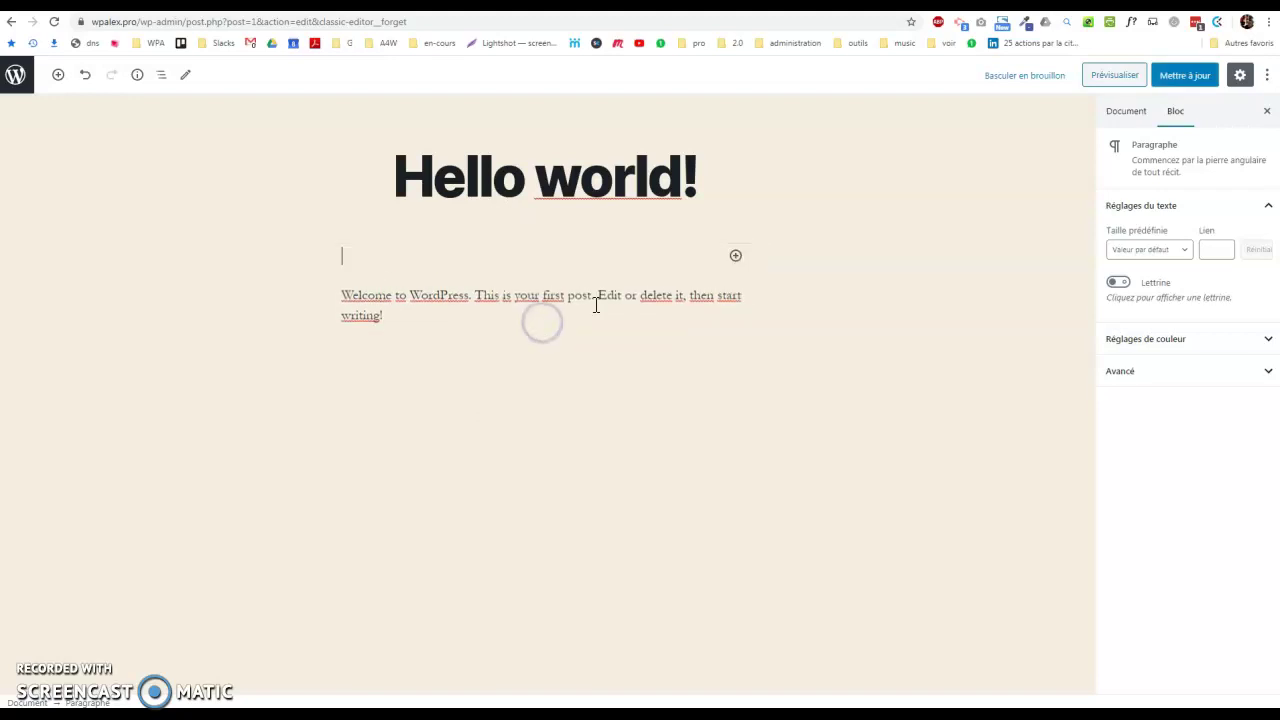
Browse the block categories available for the empty block, and leave the article without saving it.
click(735, 258)
scroll(922, 420, down, 2)
scroll(890, 430, down, 1)
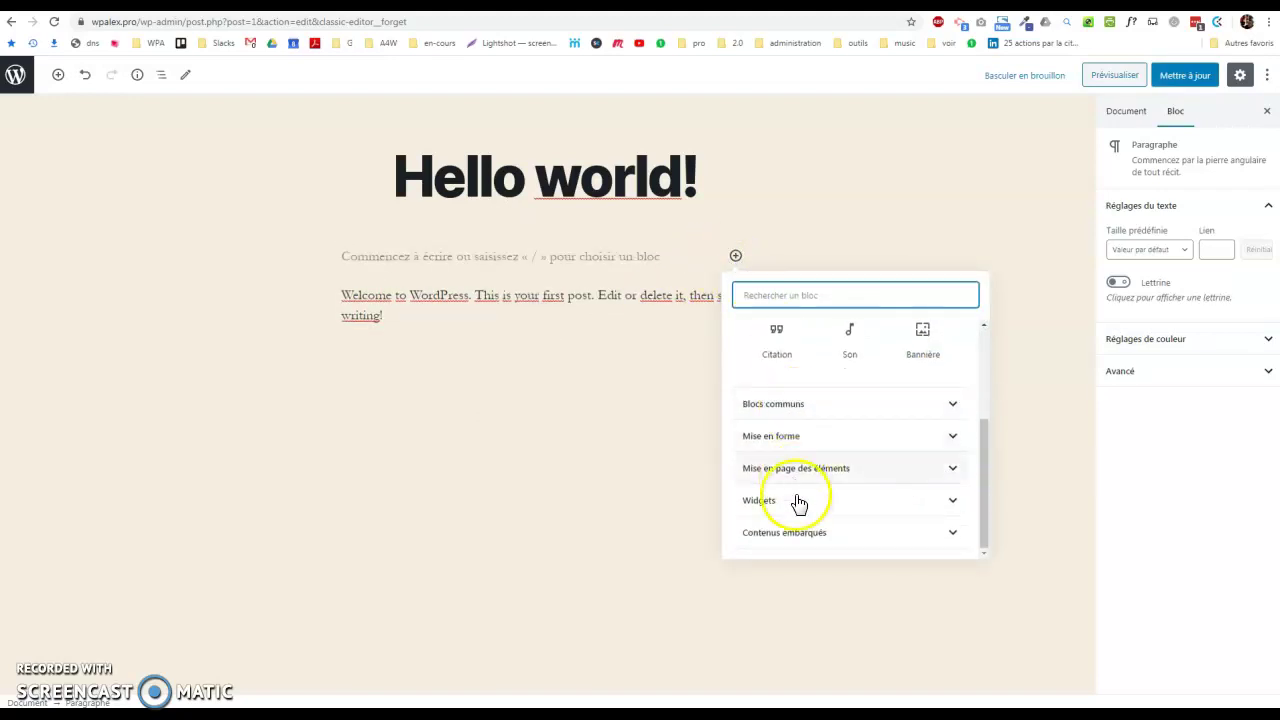
click(27, 80)
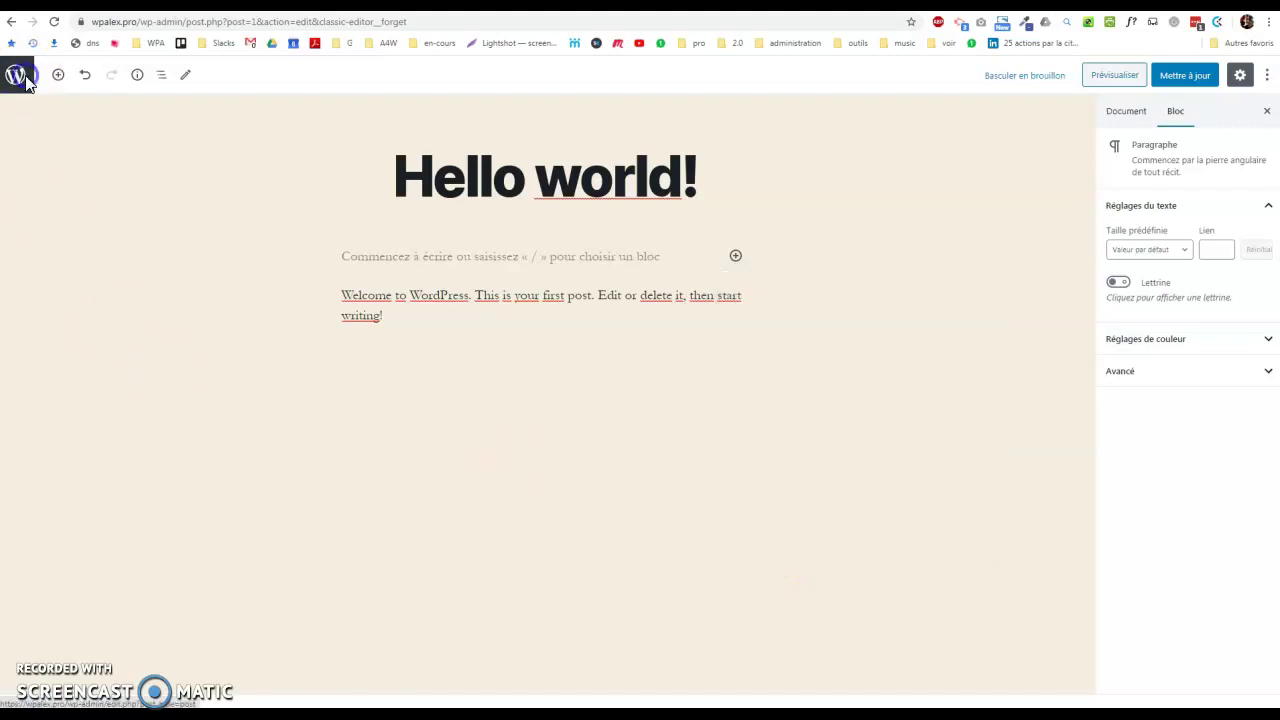
click(698, 110)
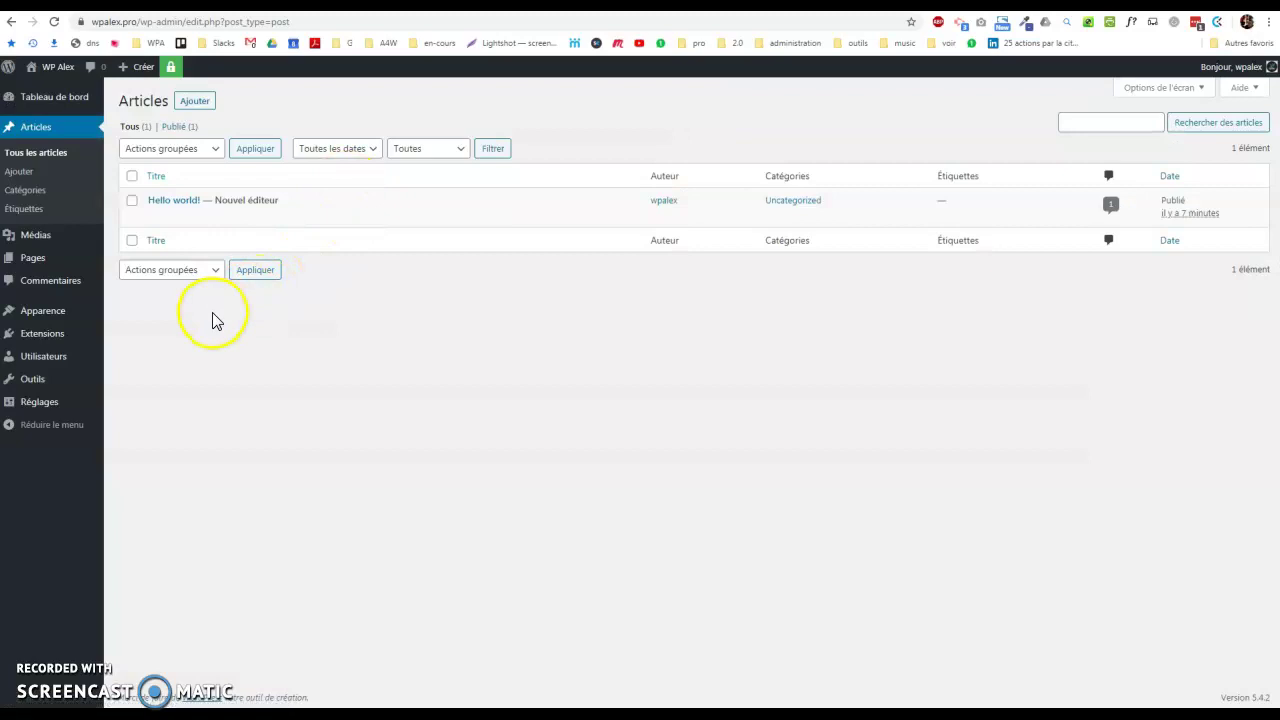
Check the search engine visibility option in the reading settings and the activation state of Password Protected.
click(57, 340)
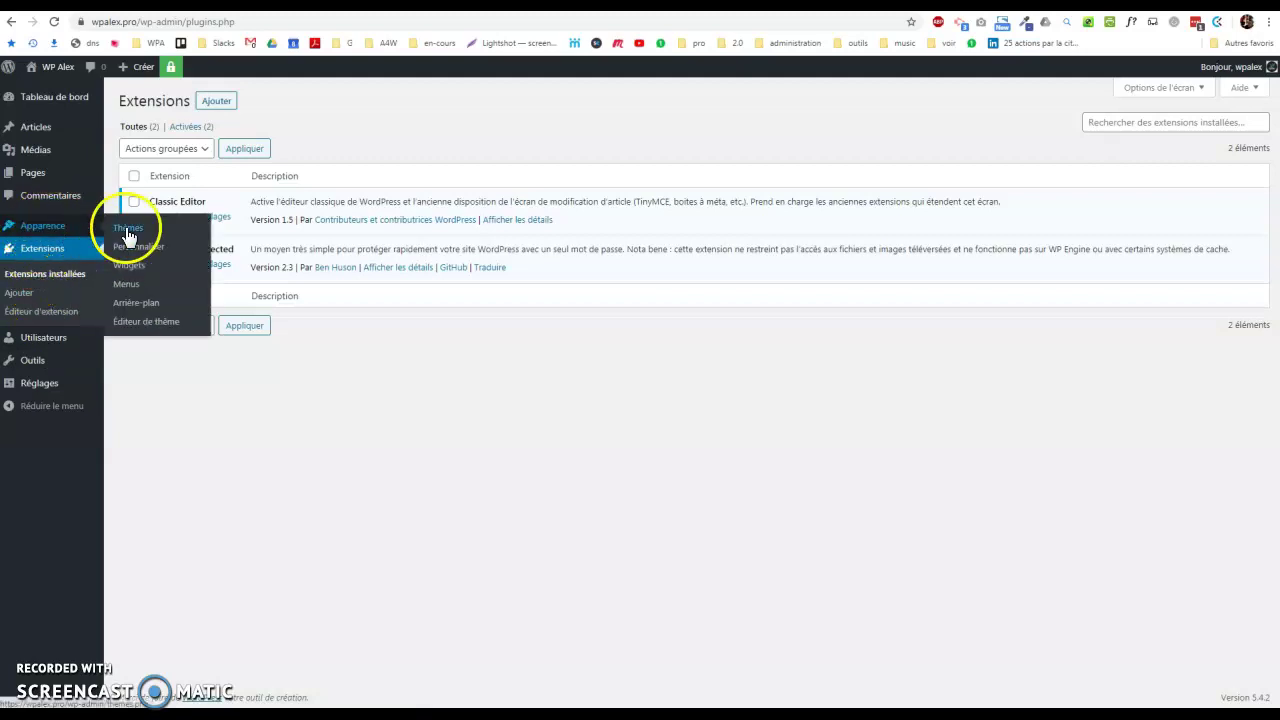
mouse_move(40, 383)
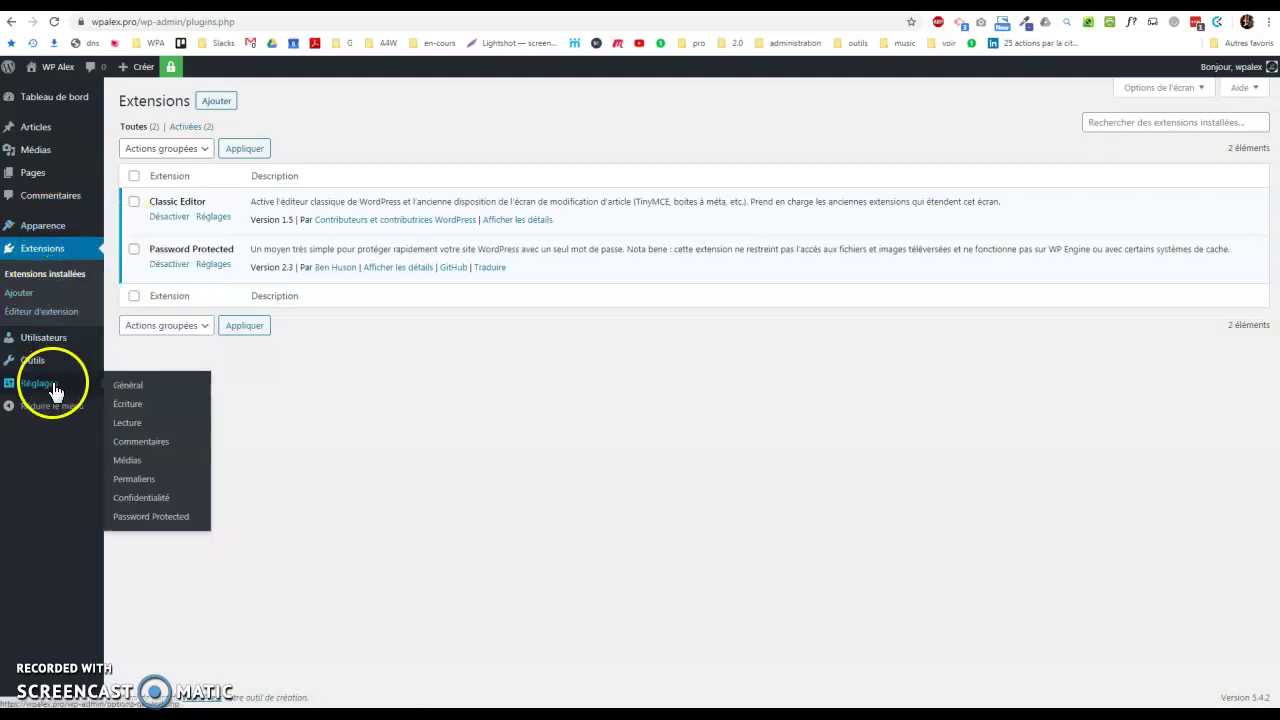
click(128, 432)
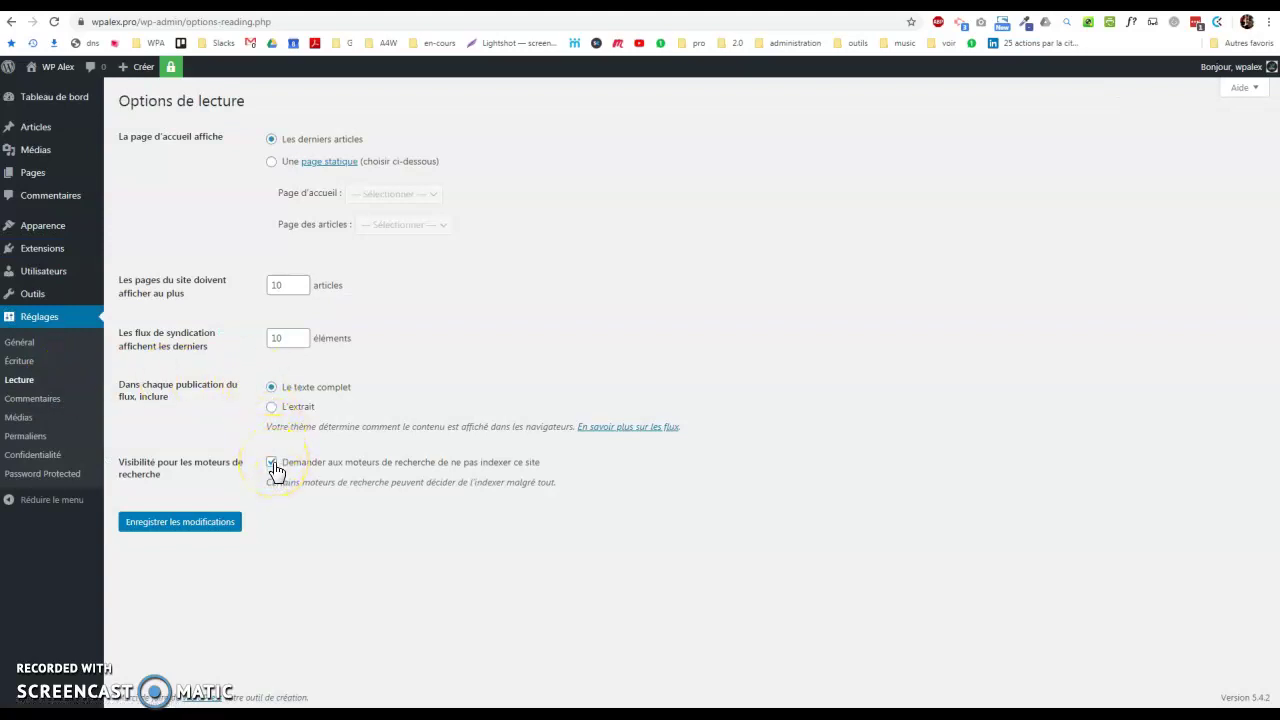
click(60, 478)
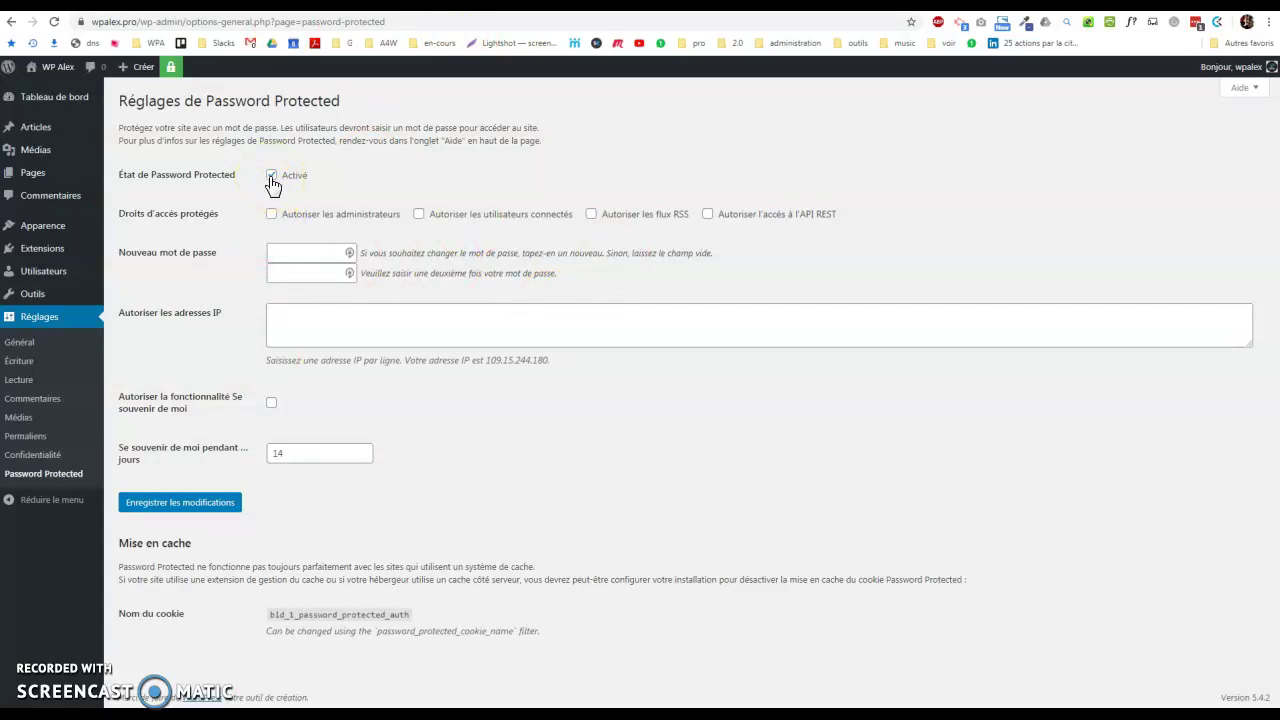
click(19, 381)
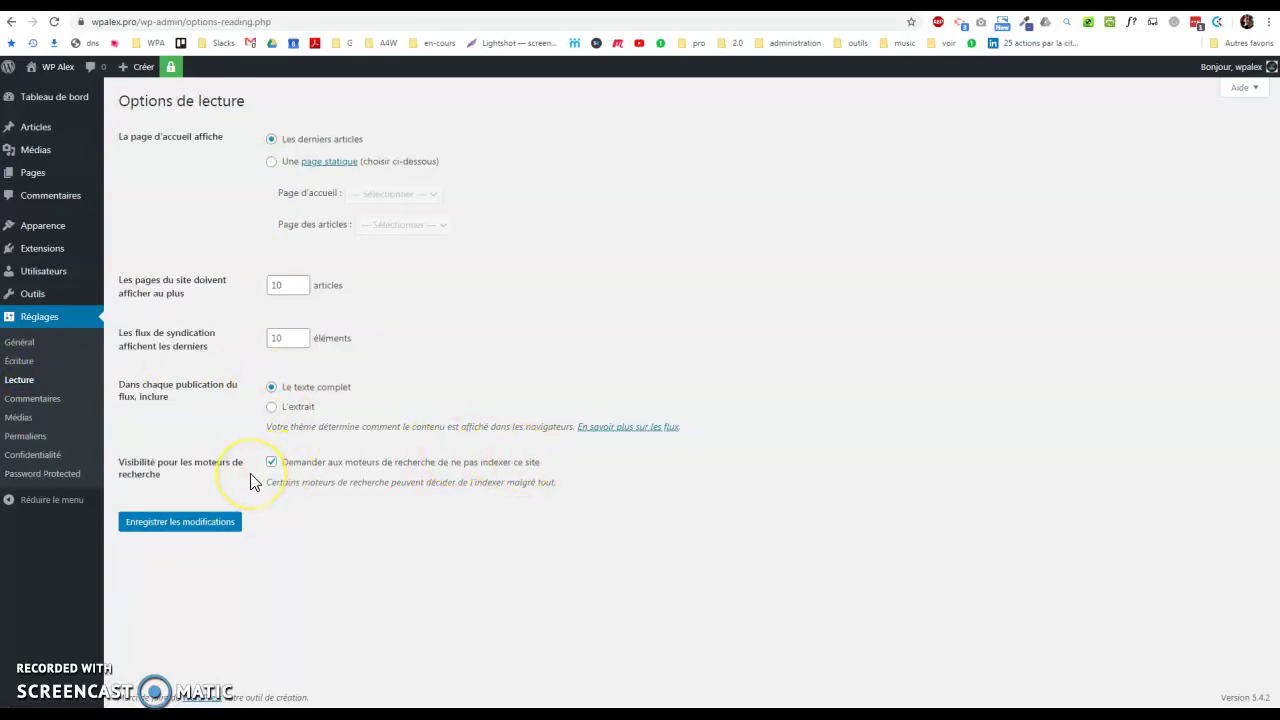
In the general settings, set the site's time zone to Paris.
click(38, 343)
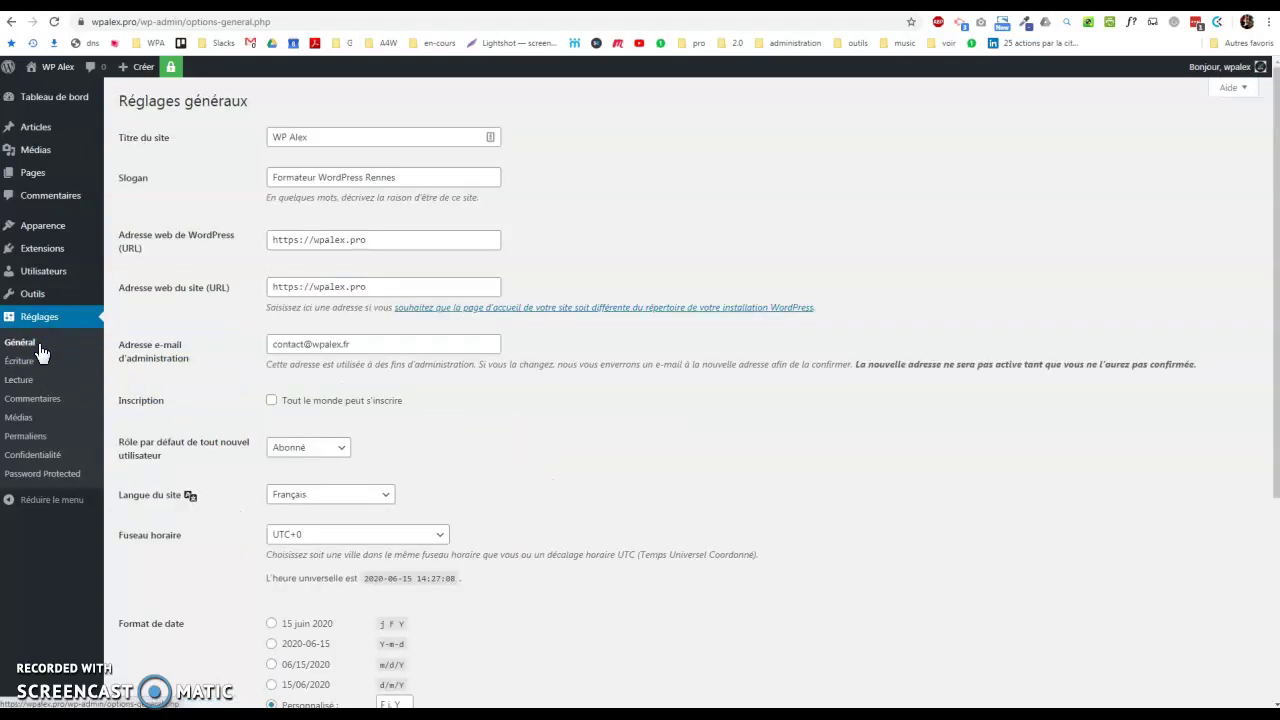
scroll(300, 420, down, 3)
click(338, 403)
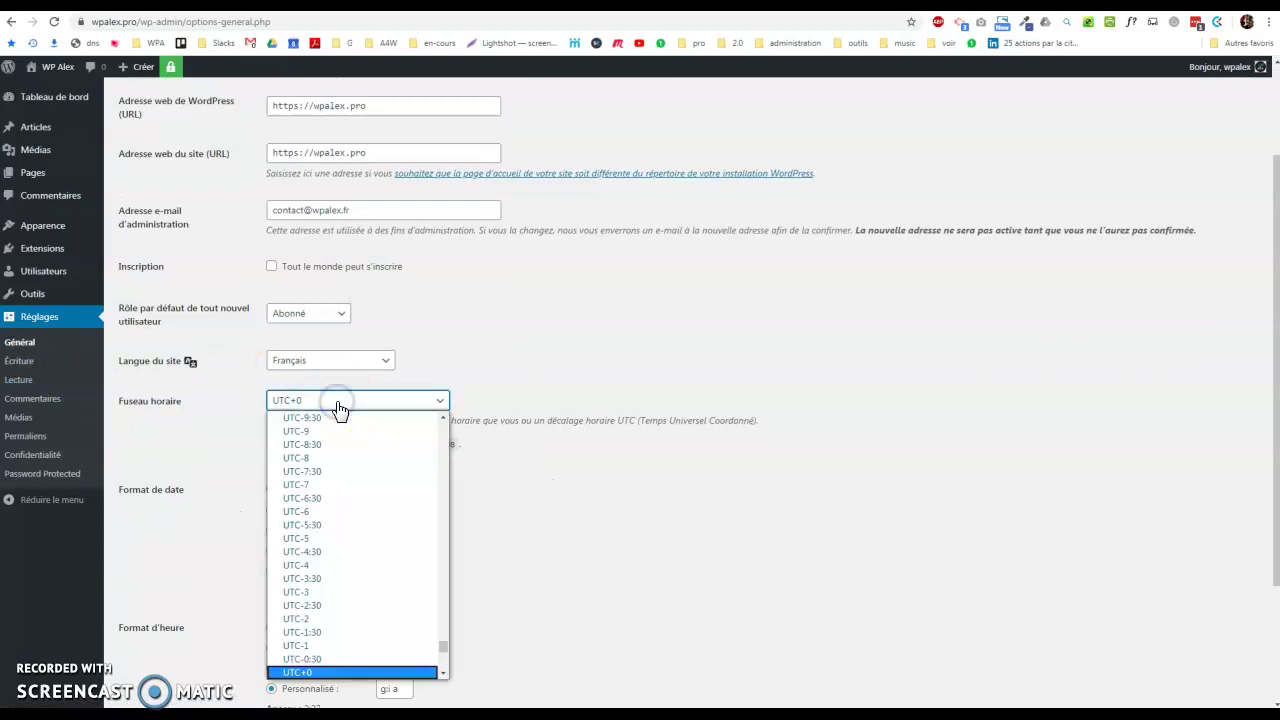
text(paris)
key(Return)
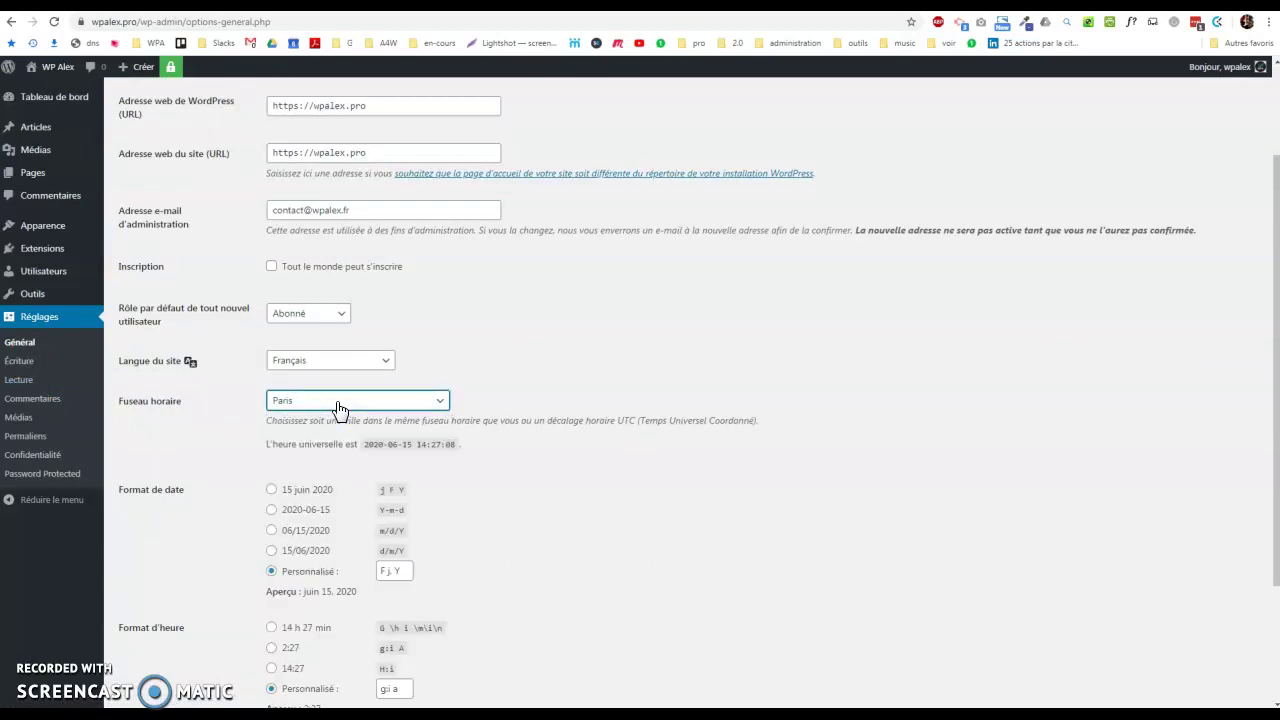
Set the date format to 15/06/2020 (d/m/Y) and the time format to 14:27 (H:i), and save the general settings.
click(269, 551)
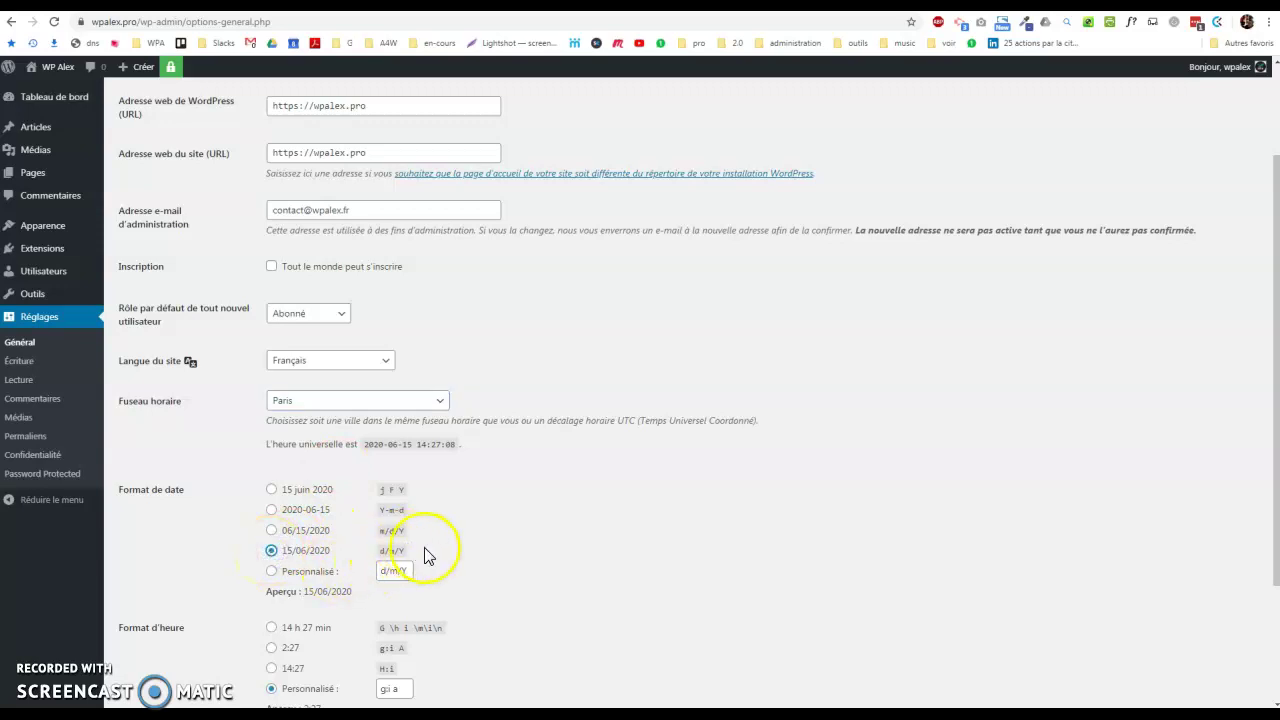
scroll(420, 545, down, 2)
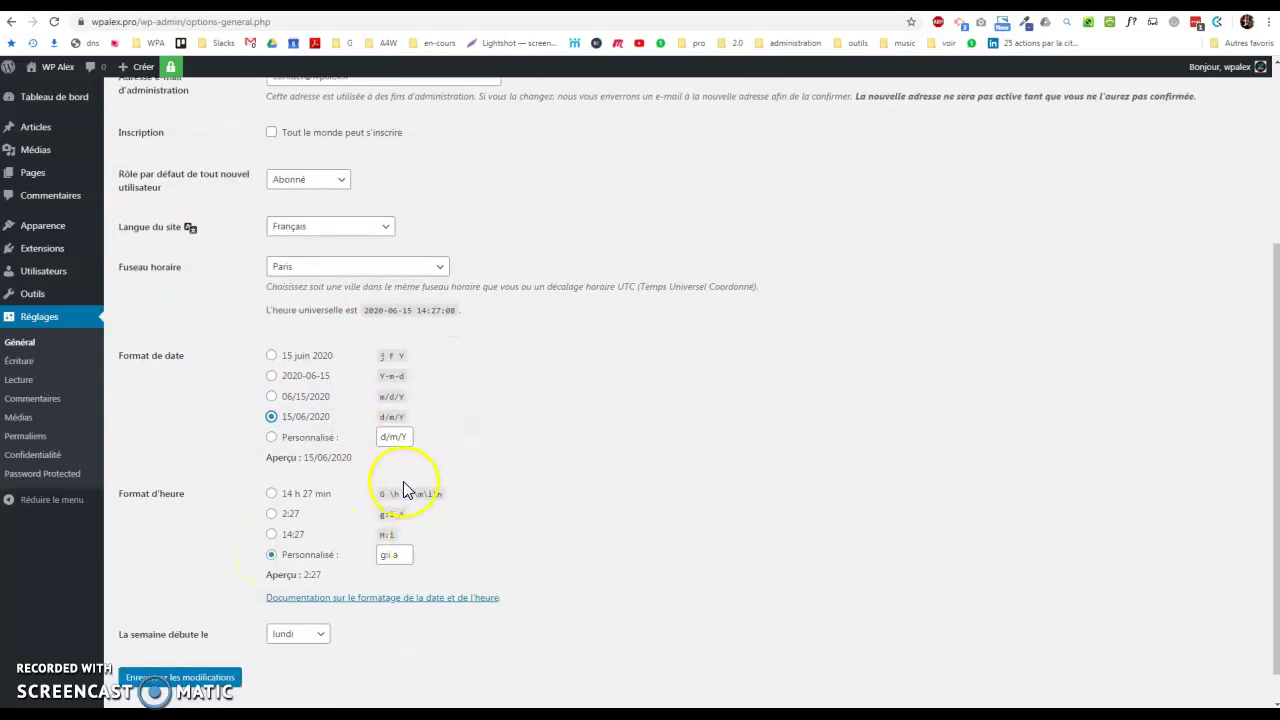
click(271, 534)
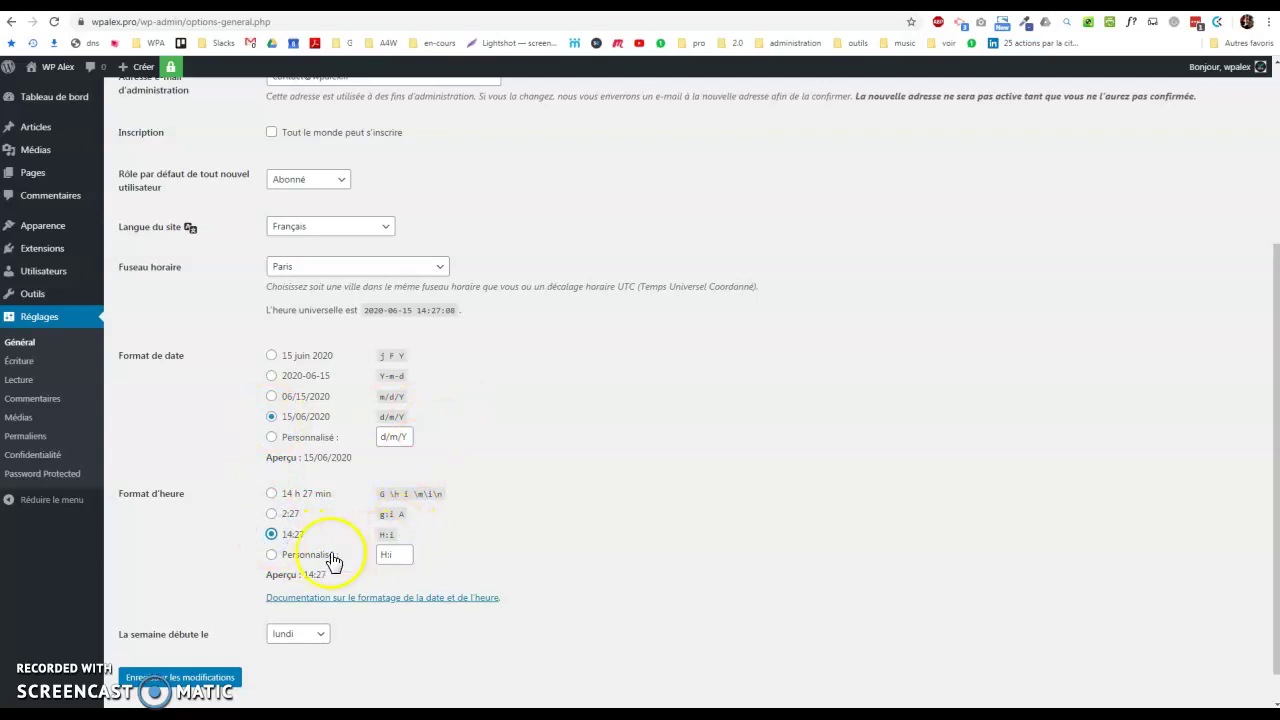
scroll(312, 582, down, 1)
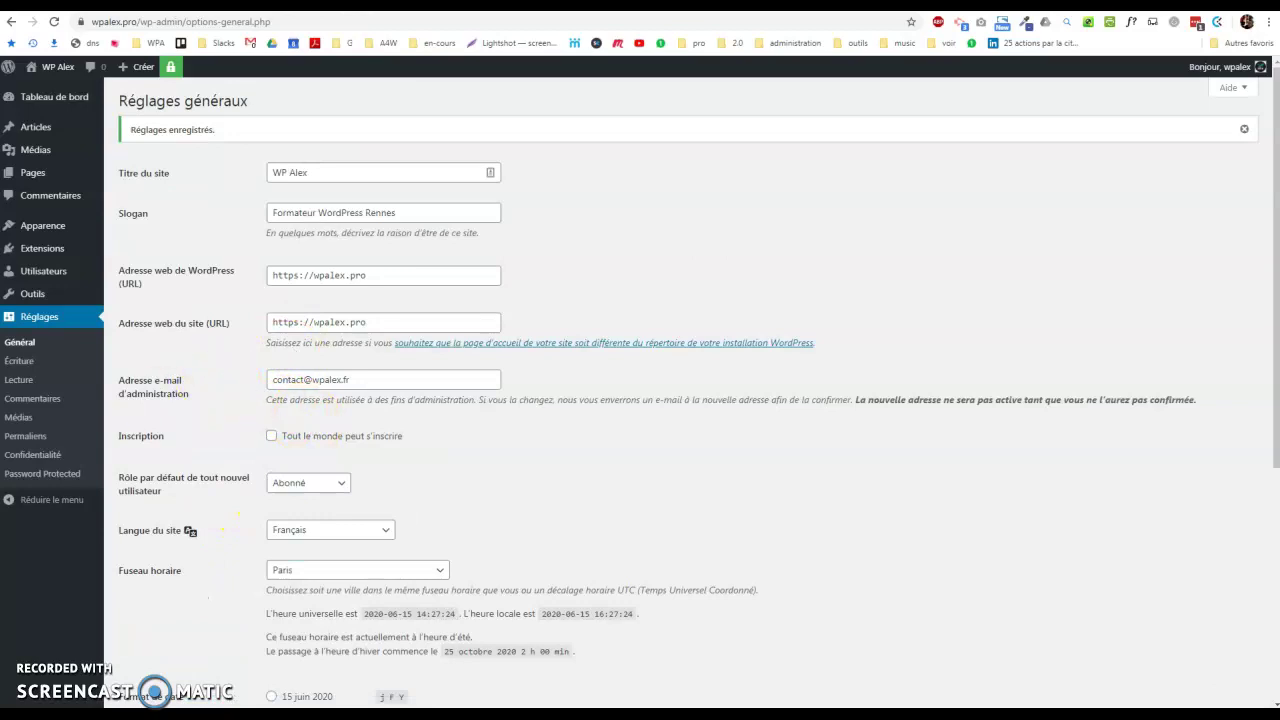
From the writing settings, open the Update Services documentation and select its whole list of XML-RPC ping services.
click(20, 363)
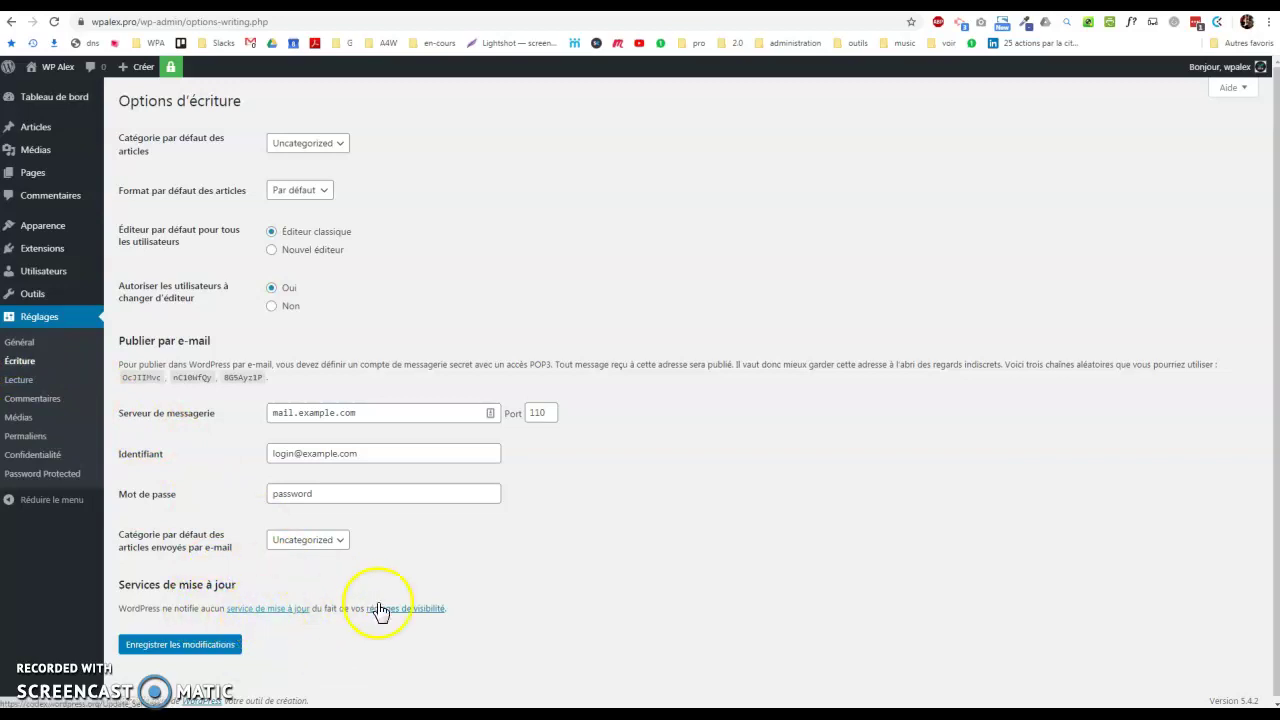
click(293, 610)
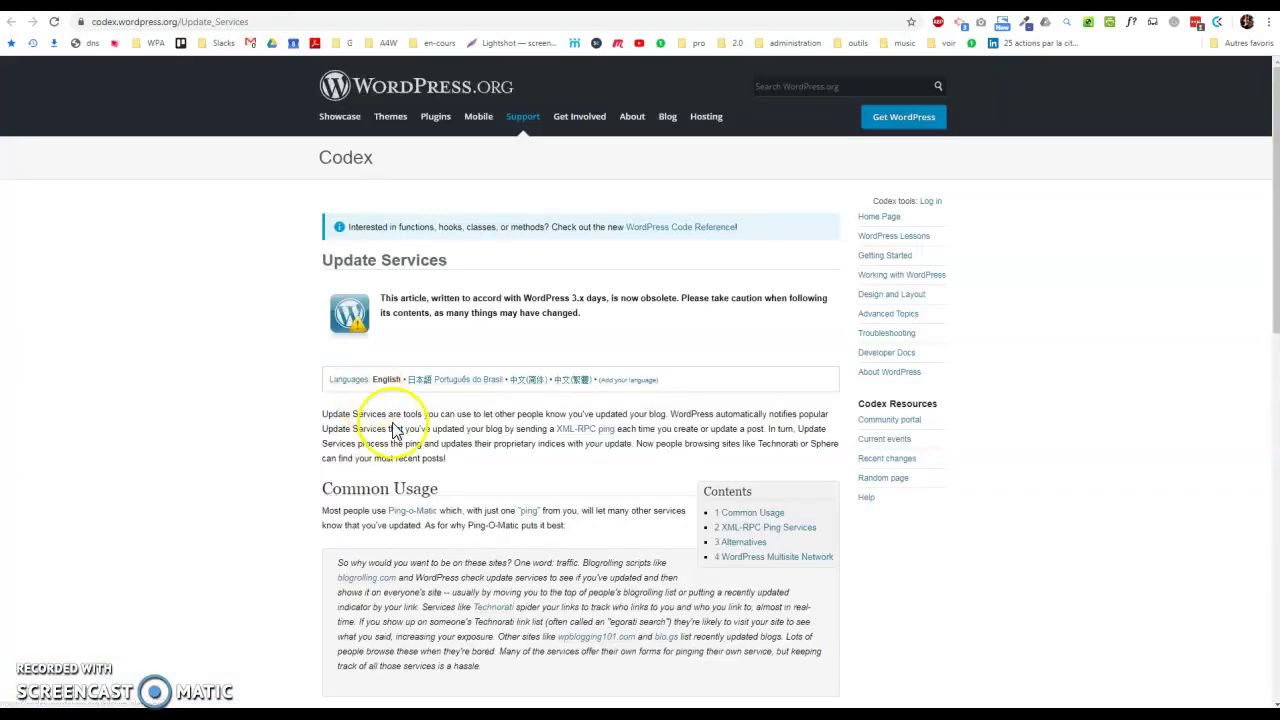
scroll(330, 425, down, 6)
drag(480, 585, 326, 337)
key(alt+Left)
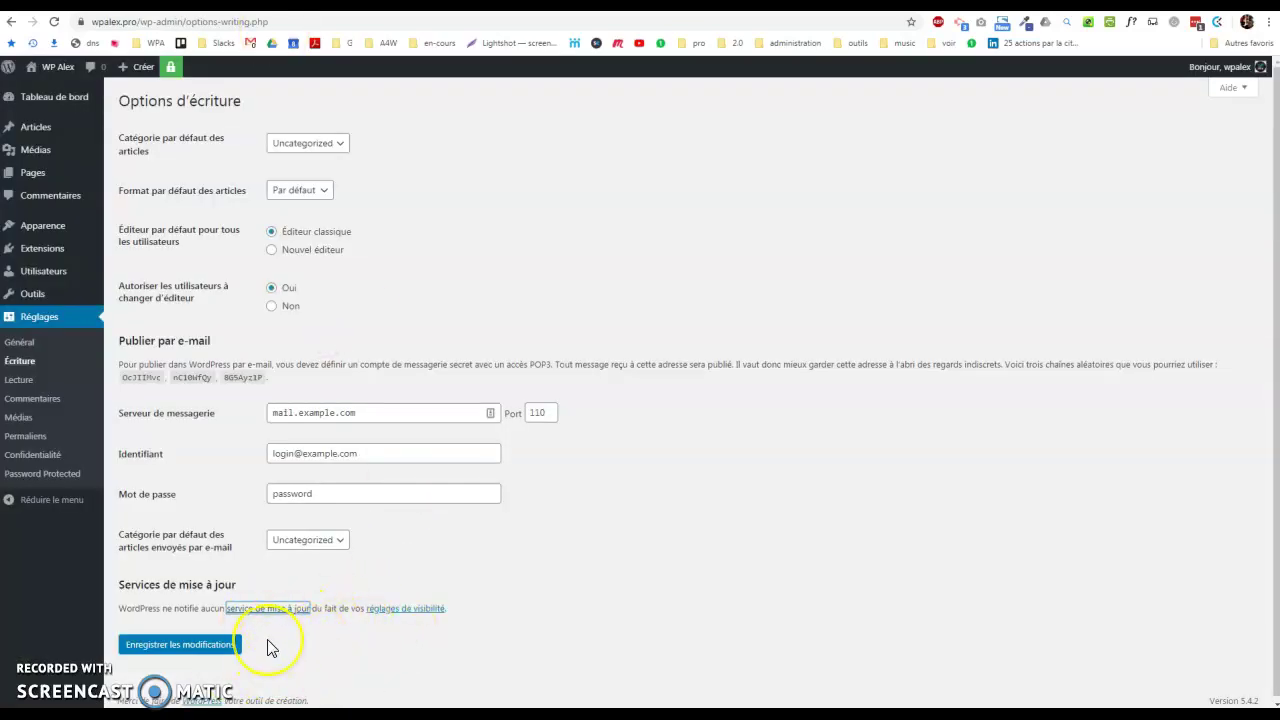
In the reading settings, disable the option asking search engines not to index the site, and save.
click(19, 380)
click(271, 463)
click(238, 519)
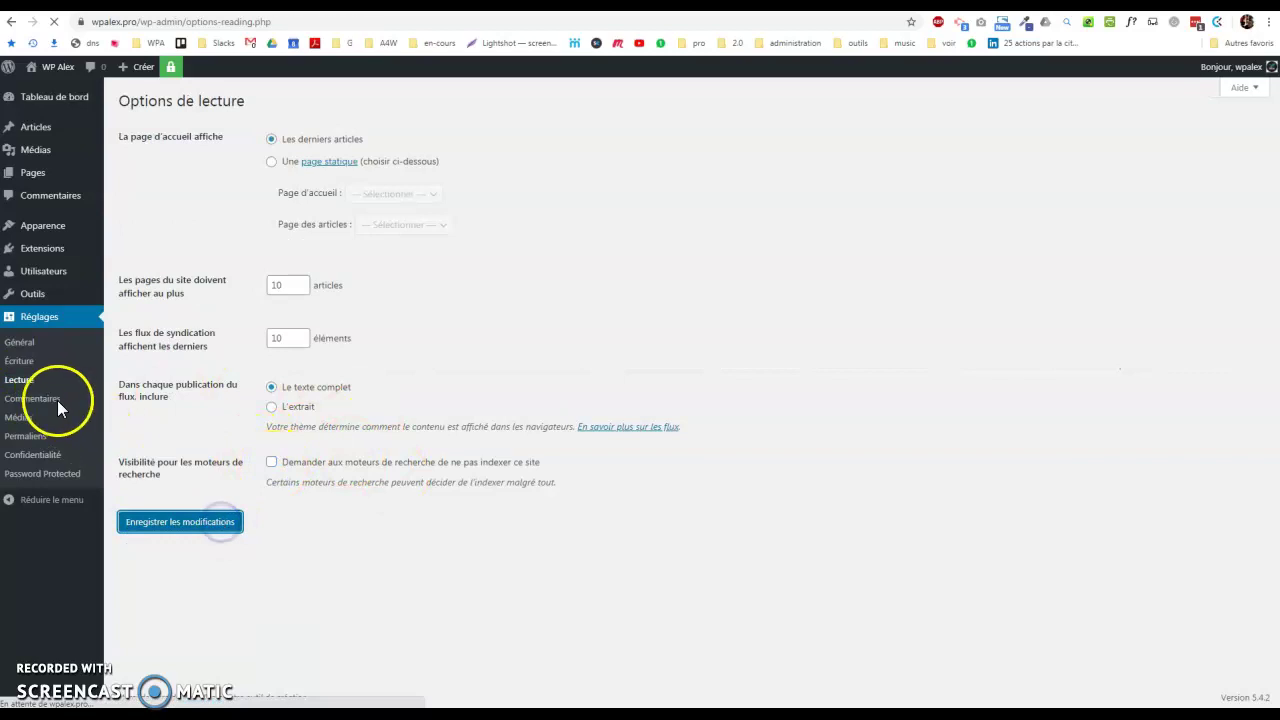
Reopen the writing settings and copy the selected XML-RPC ping service addresses from the Update Services documentation.
click(19, 361)
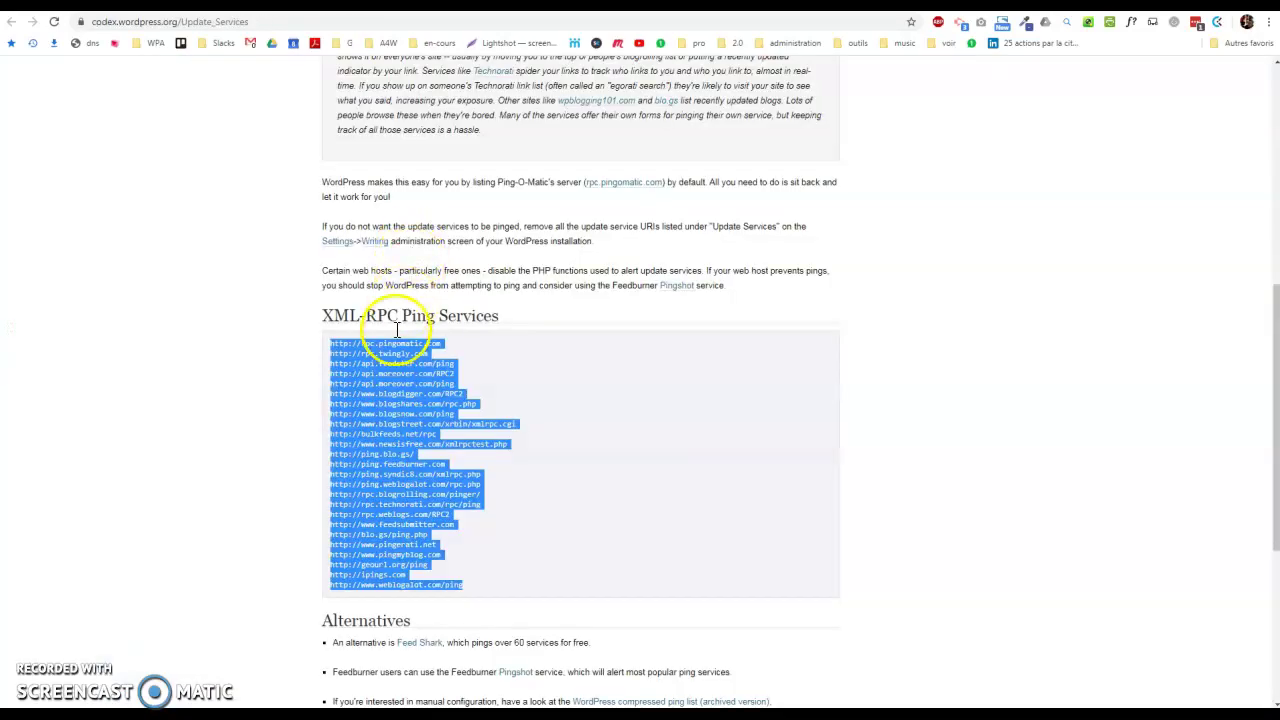
right_click(390, 344)
click(451, 446)
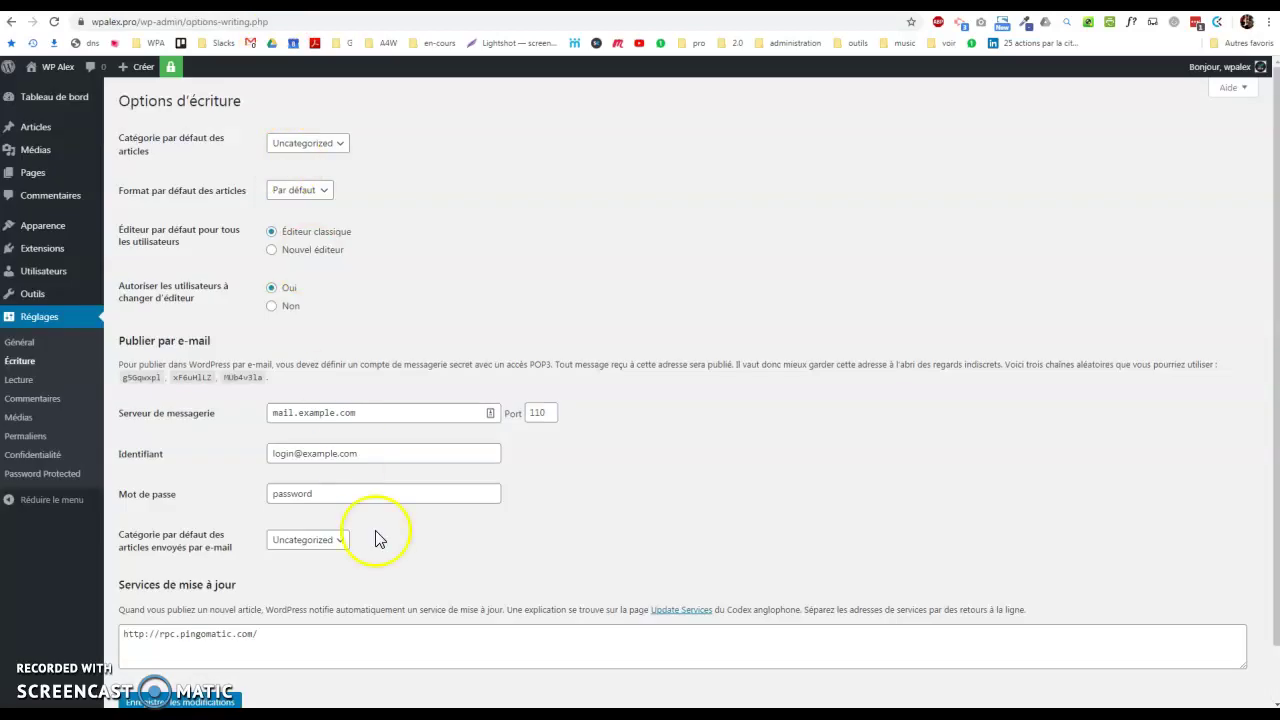
Replace the update services entry in the writing settings with the copied ping addresses, enlarge the text box and save.
click(378, 632)
key(ctrl+a)
key(ctrl+v)
scroll(370, 620, down, 1)
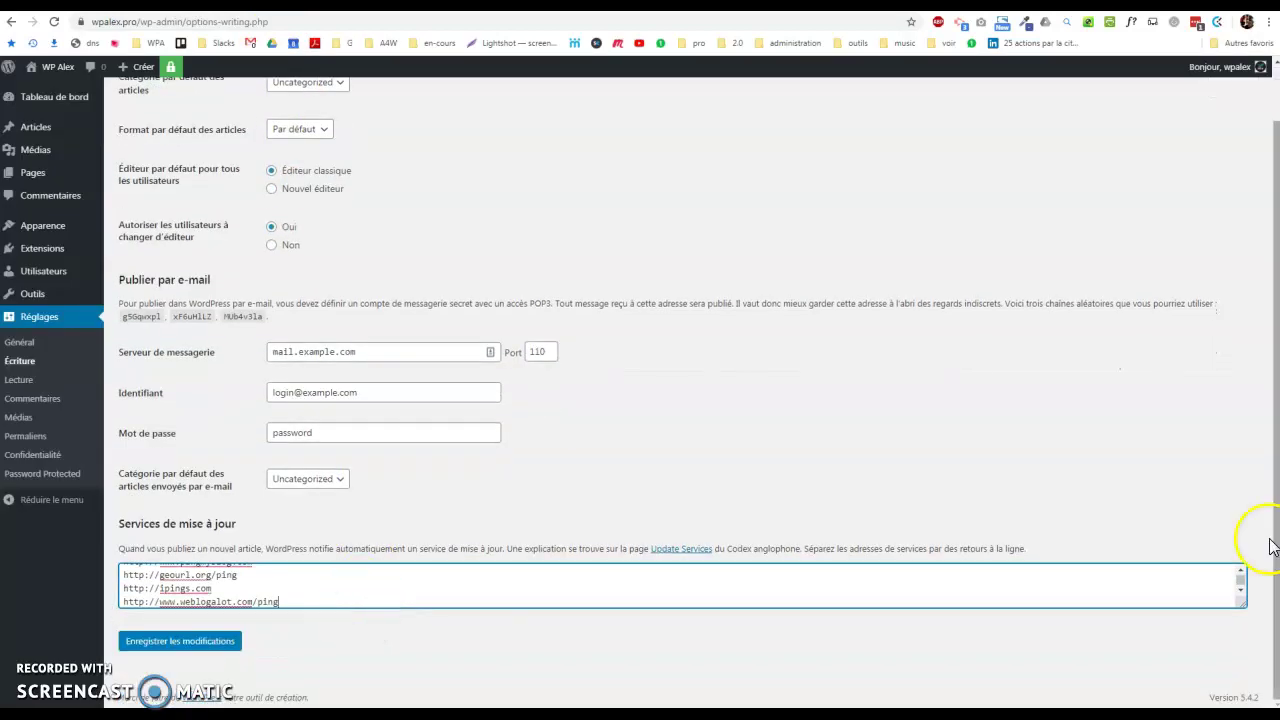
drag(1244, 606, 1248, 706)
scroll(1063, 437, down, 2)
click(181, 644)
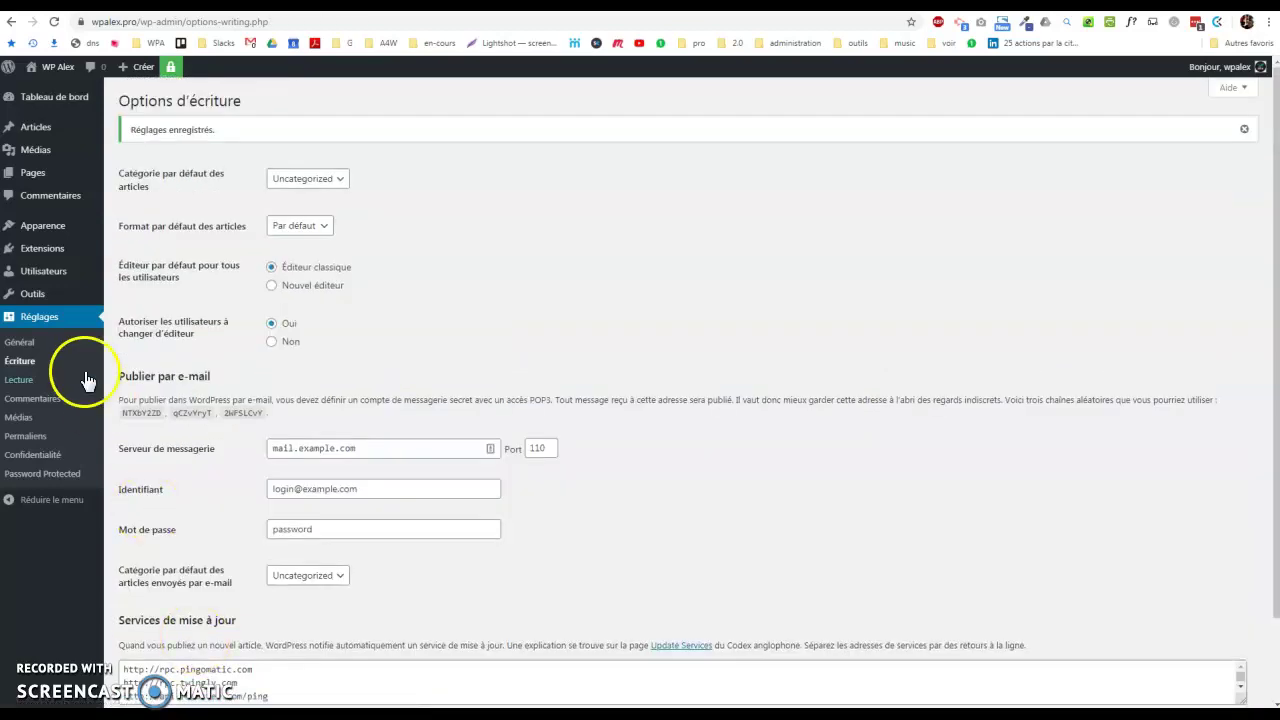
Enable the reading option asking search engines not to index this site, and save the settings.
click(10, 391)
click(271, 462)
click(218, 524)
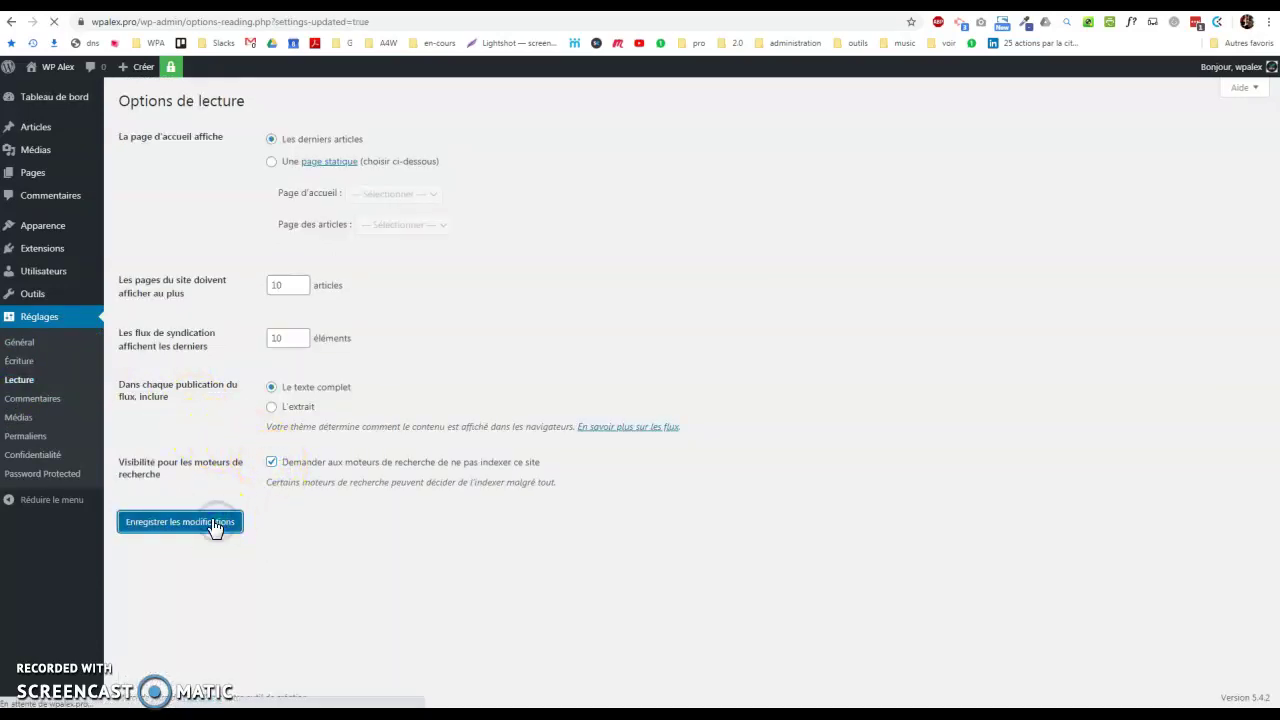
In the comment settings, limit nested comments to 2 levels, choose Logo Gravatar as the default avatar, and save.
click(53, 408)
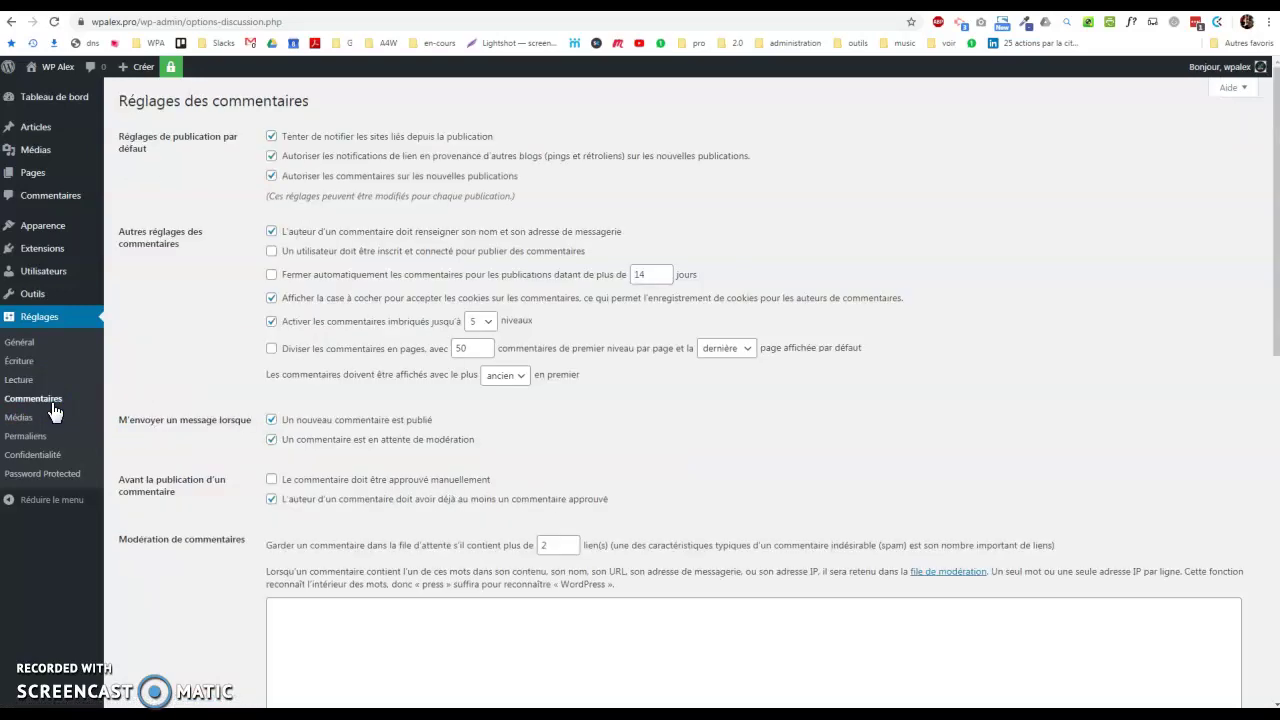
click(484, 322)
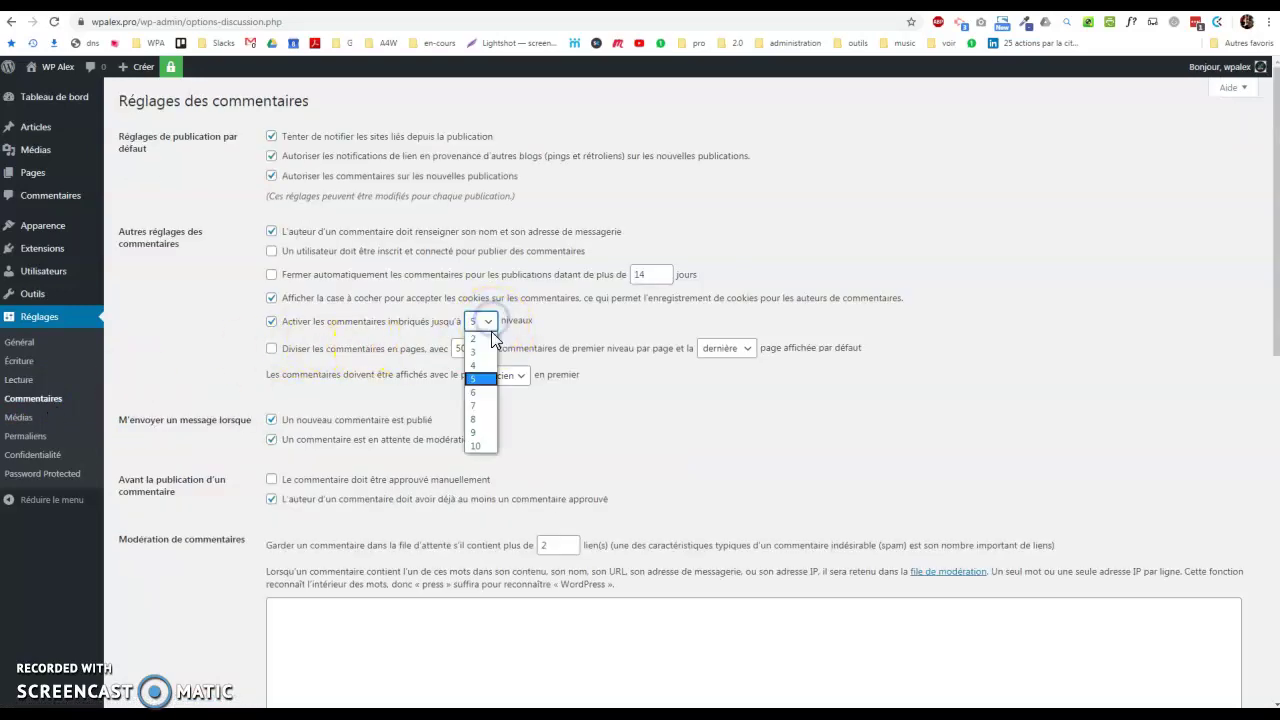
click(489, 338)
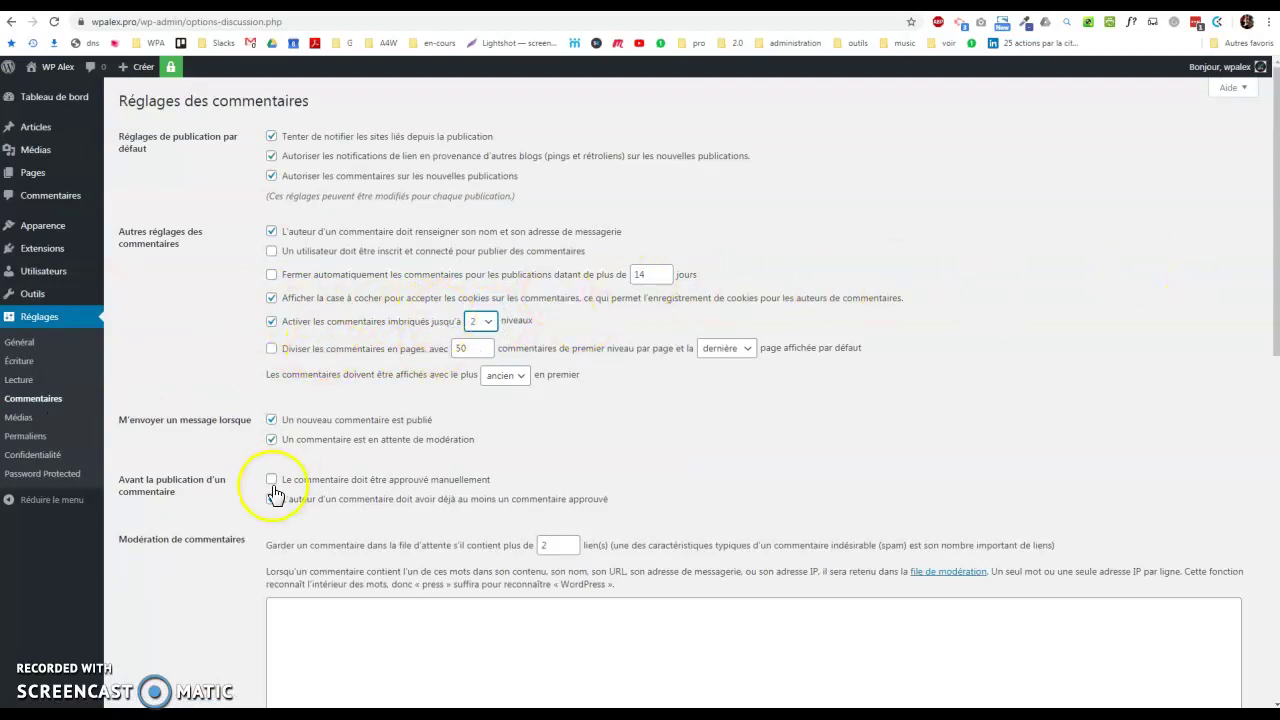
scroll(275, 495, down, 8)
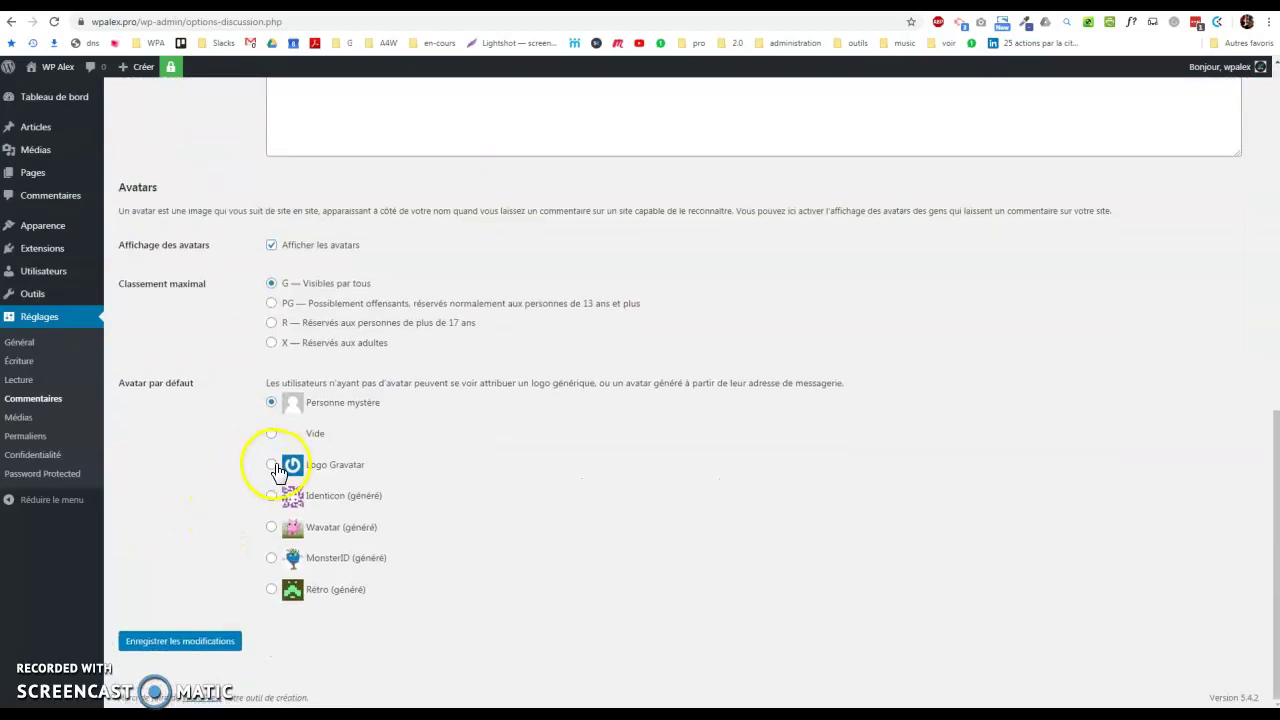
click(272, 465)
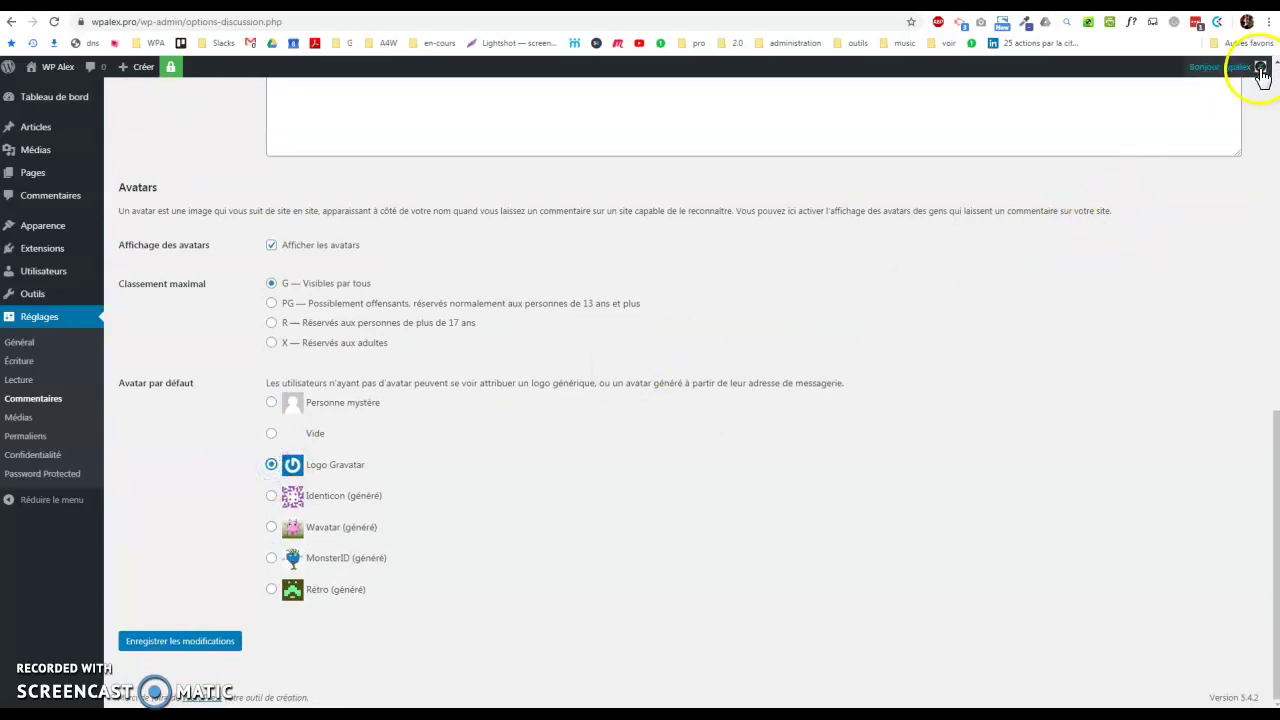
click(205, 641)
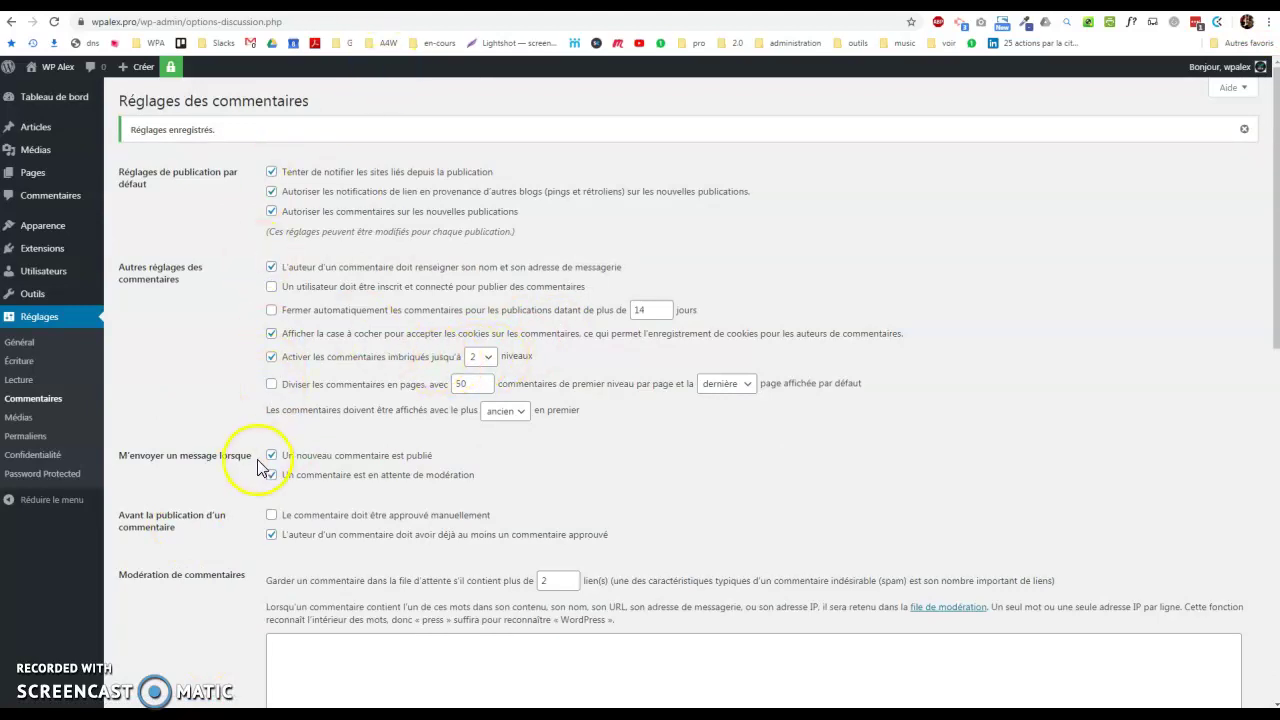
Review the comment settings down to the avatar options, and the image sizes in the media settings.
scroll(300, 440, down, 8)
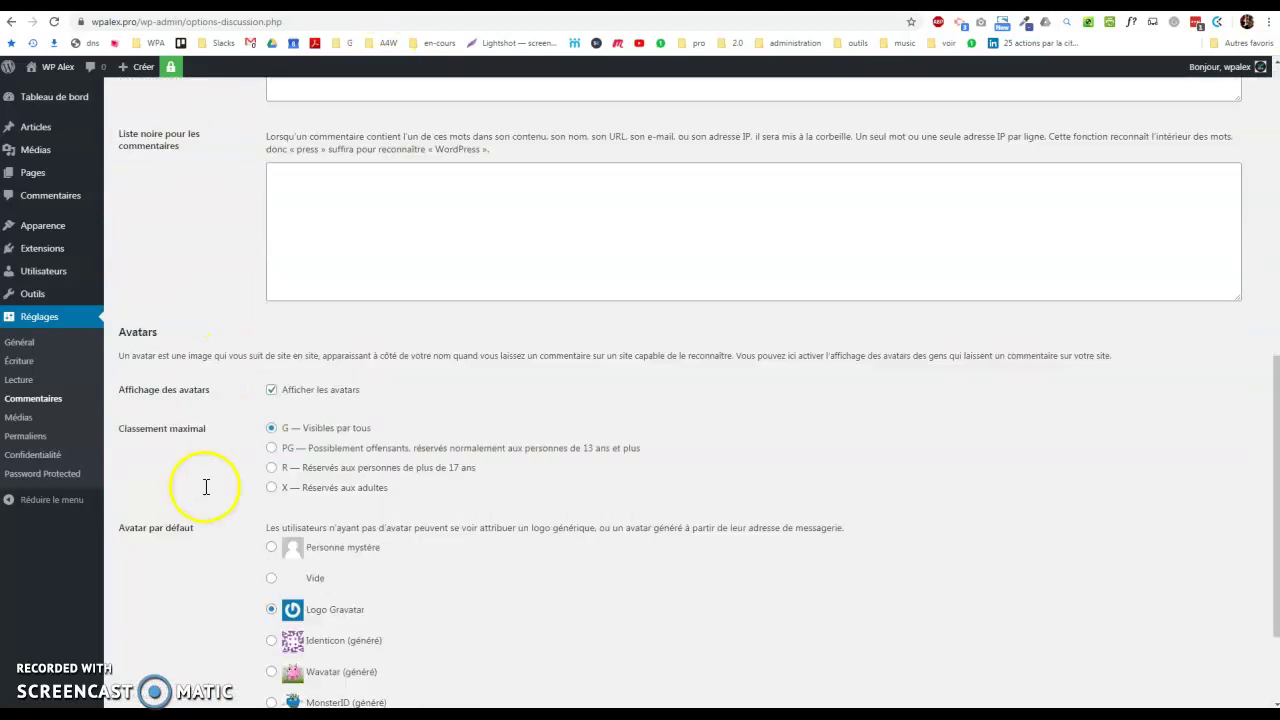
scroll(204, 490, down, 3)
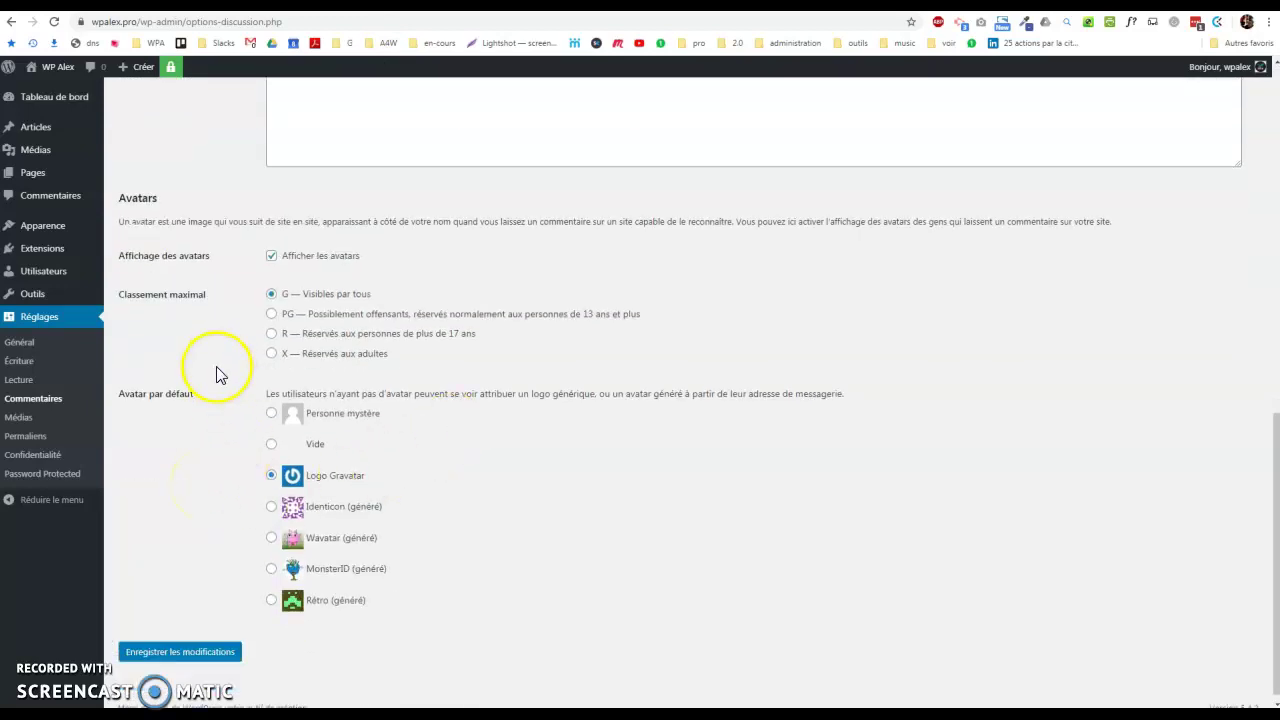
click(47, 423)
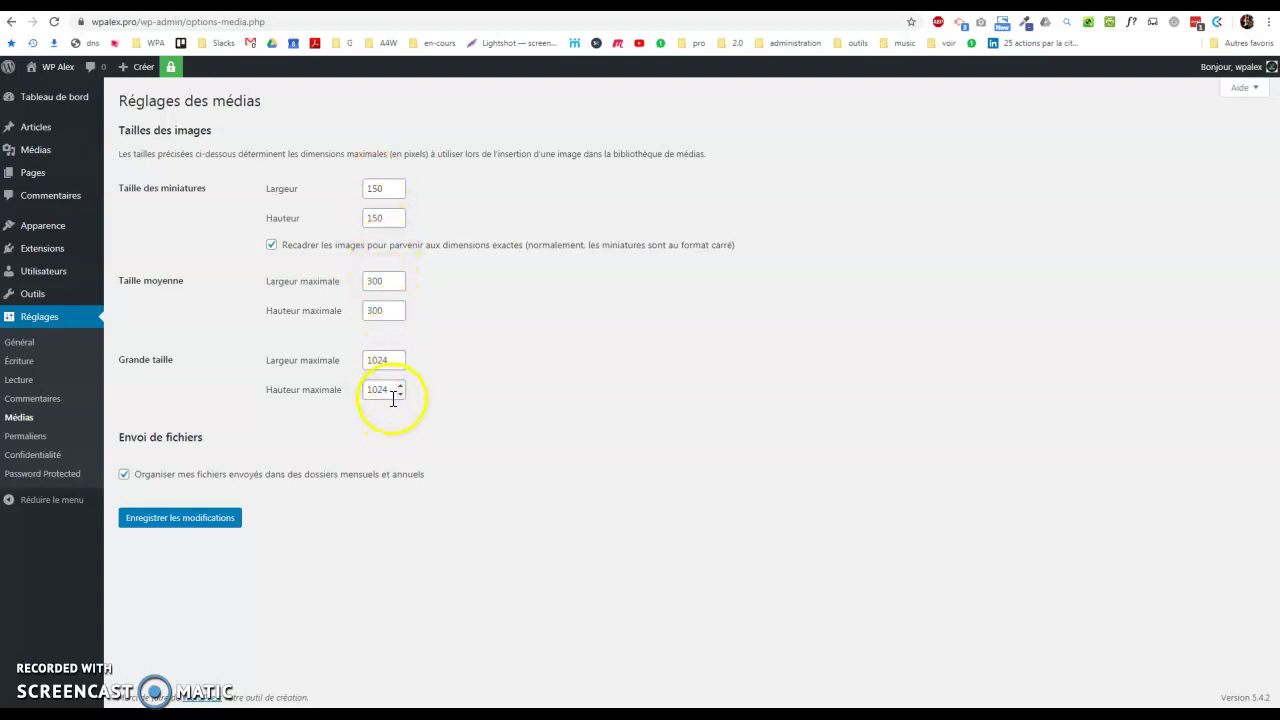
Set the permalink structure to Titre de la publication, compare its example address with the other formats, and save.
click(42, 444)
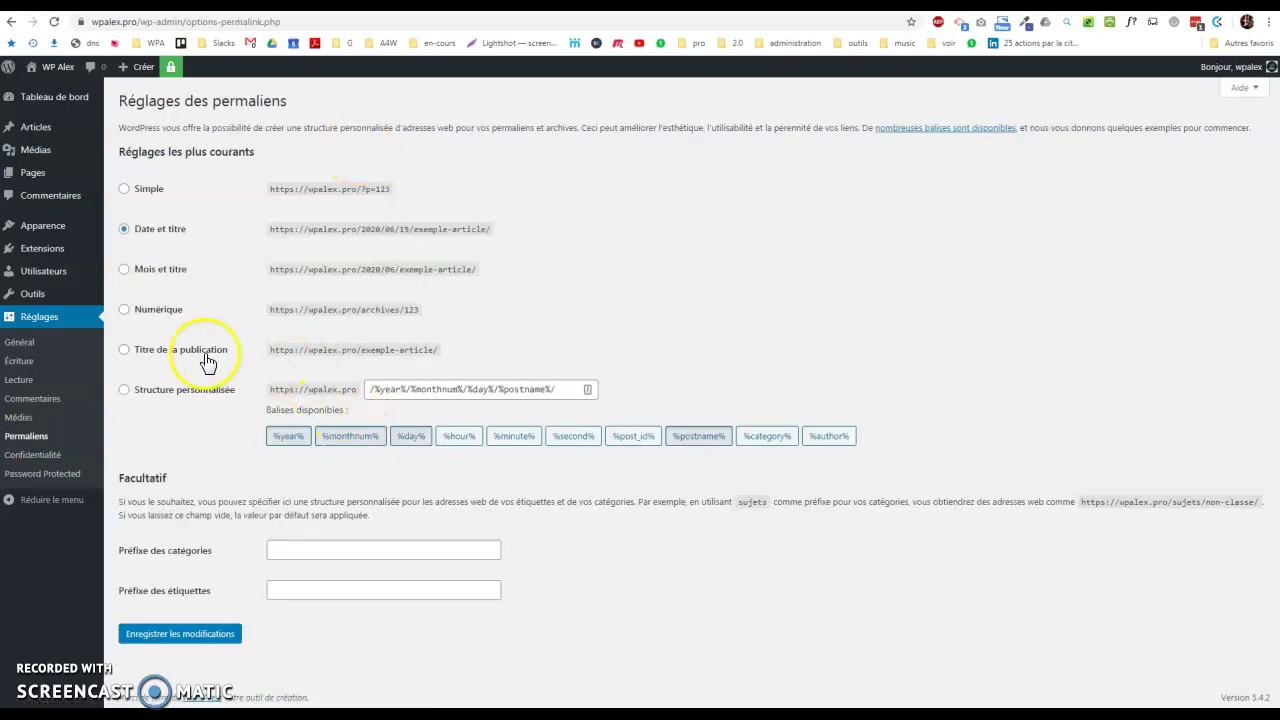
click(125, 352)
drag(449, 386, 421, 347)
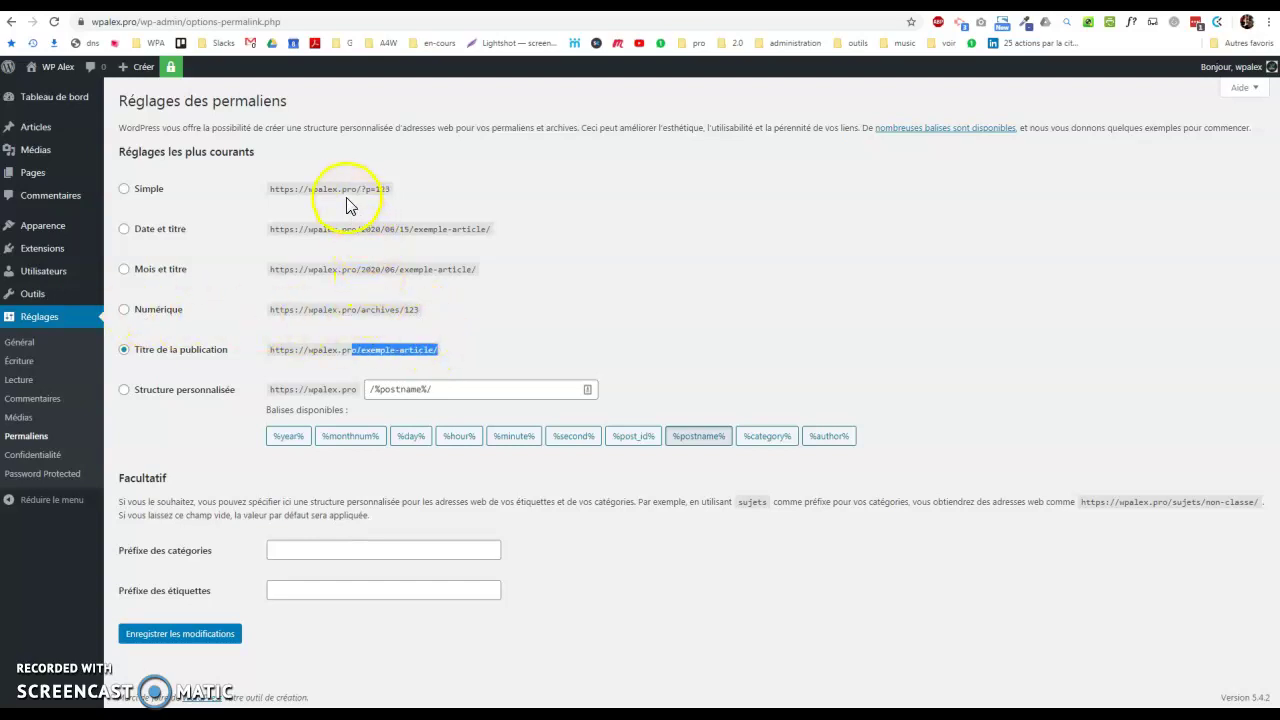
drag(391, 188, 422, 231)
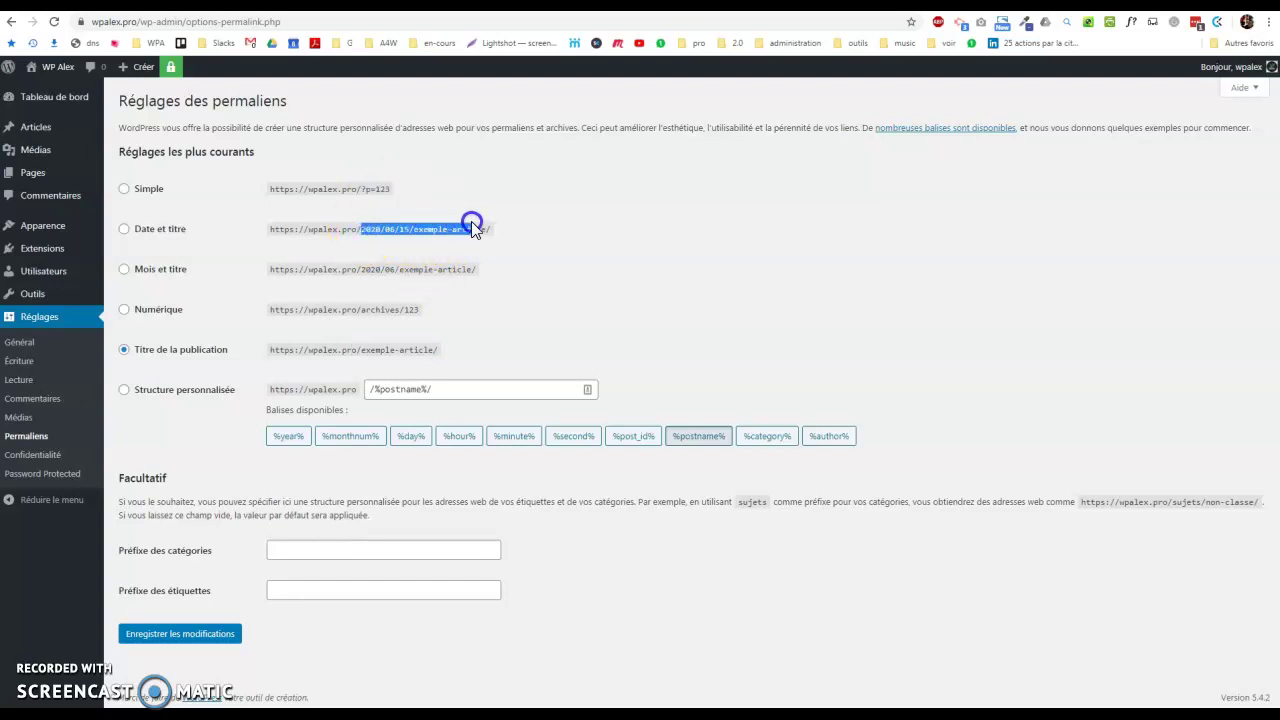
drag(482, 270, 396, 309)
drag(463, 346, 259, 354)
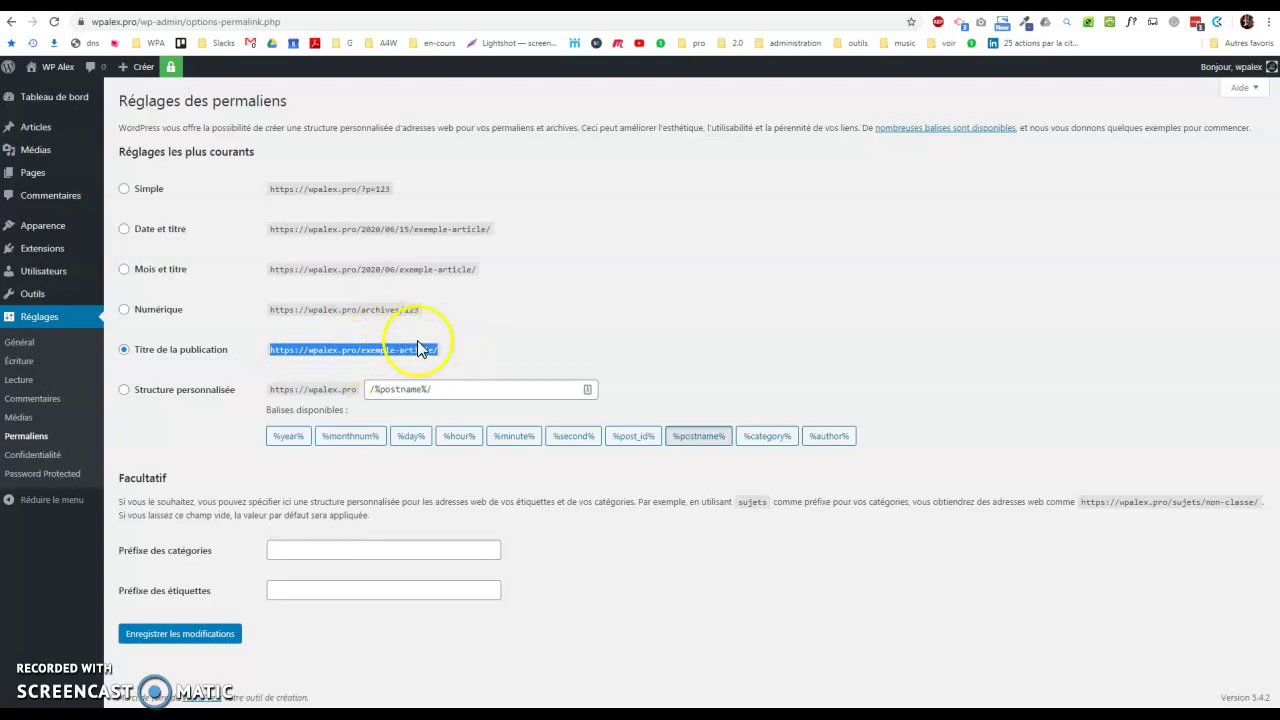
click(196, 633)
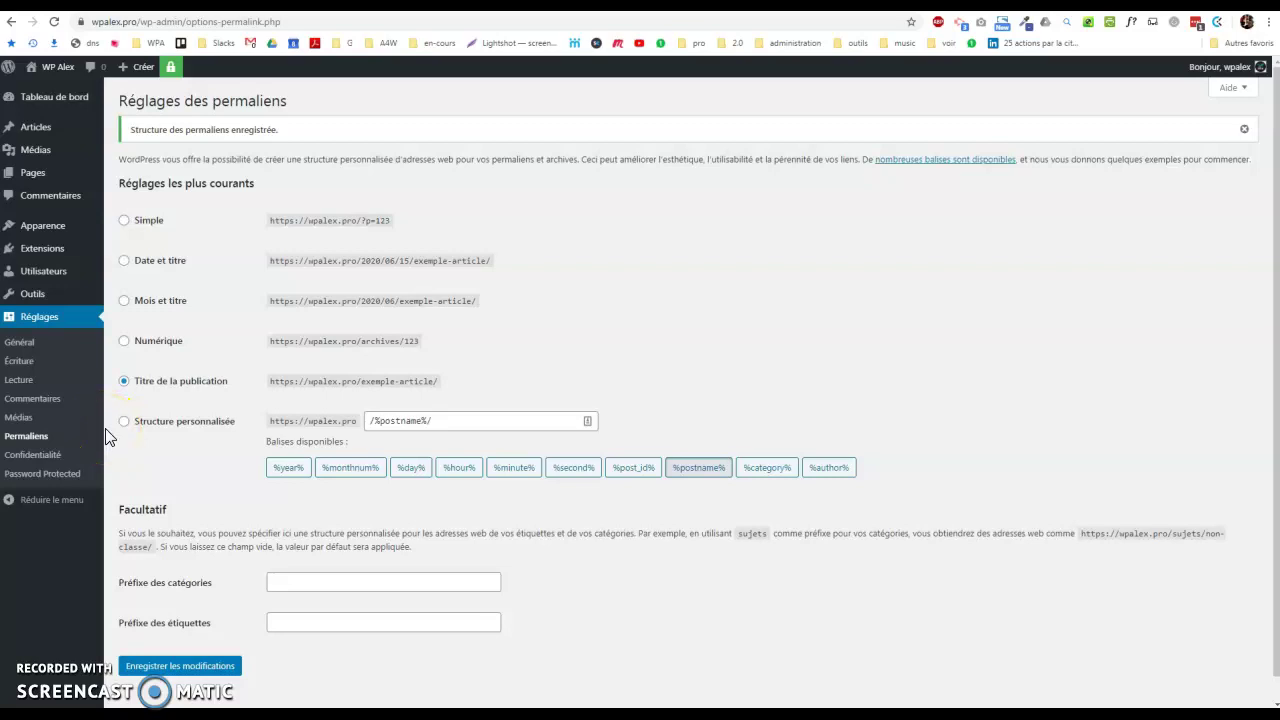
Search the plugin directory for tinypng.
mouse_move(60, 255)
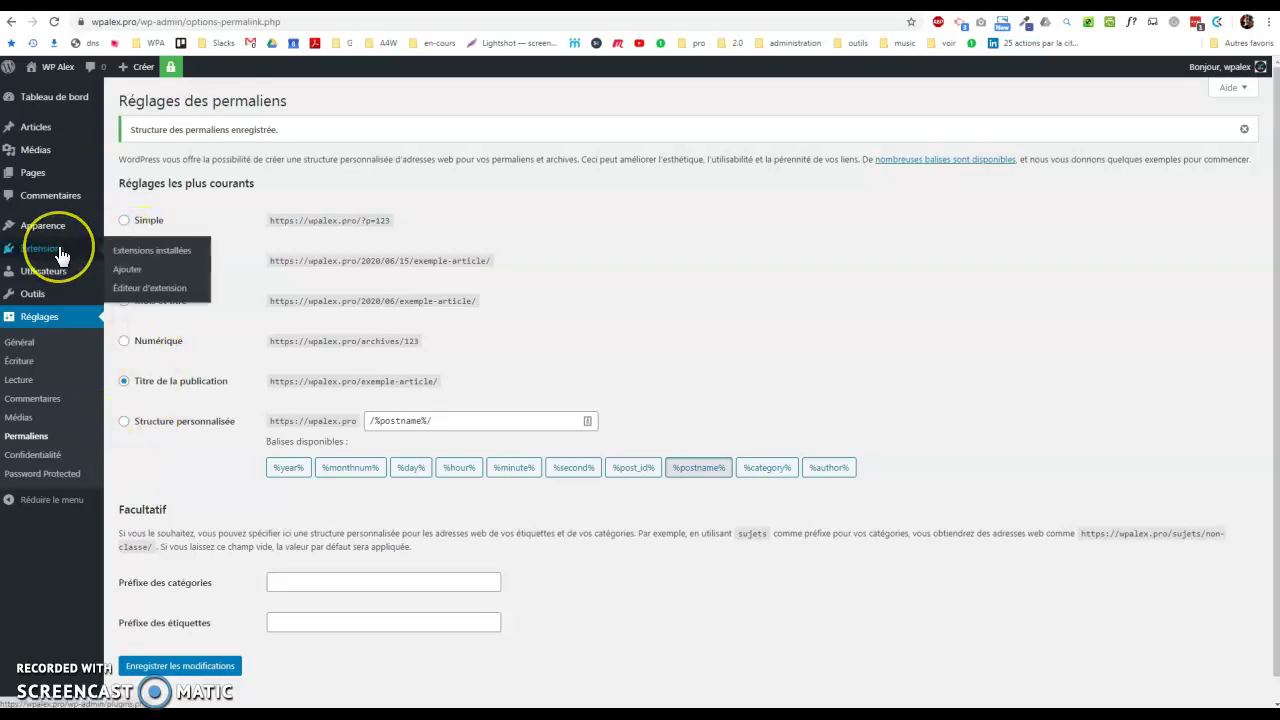
click(137, 269)
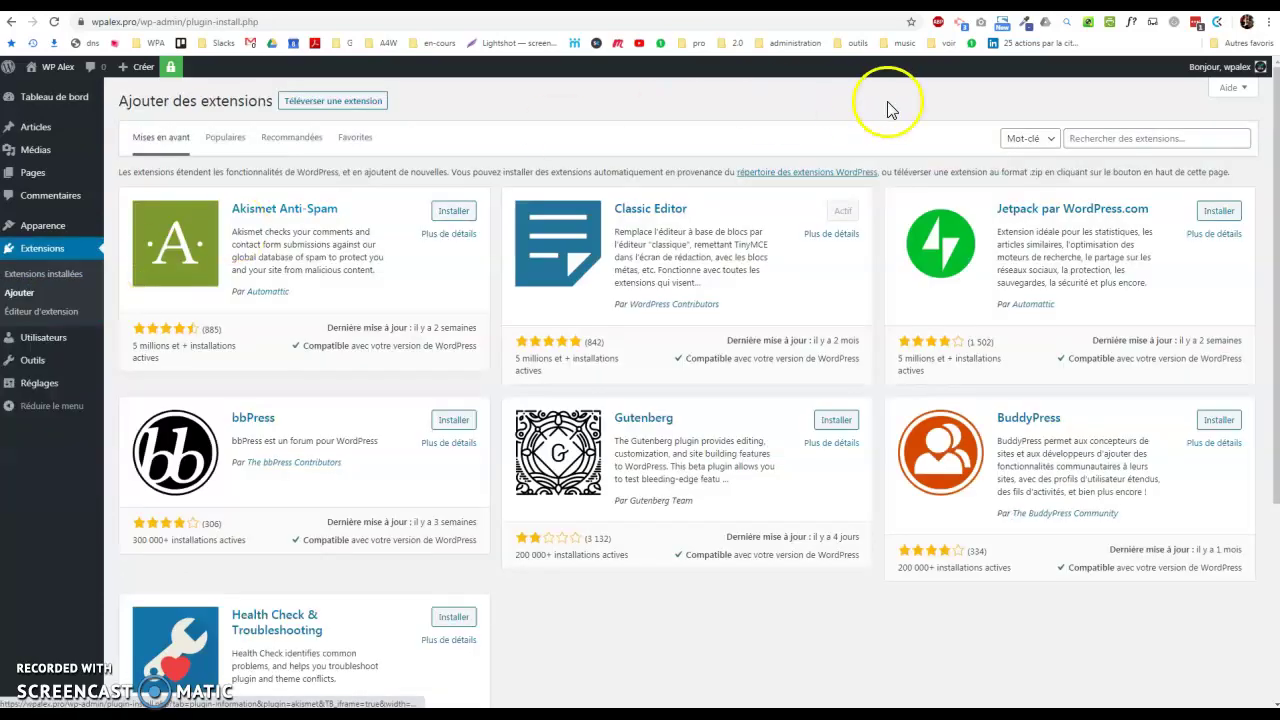
click(1128, 136)
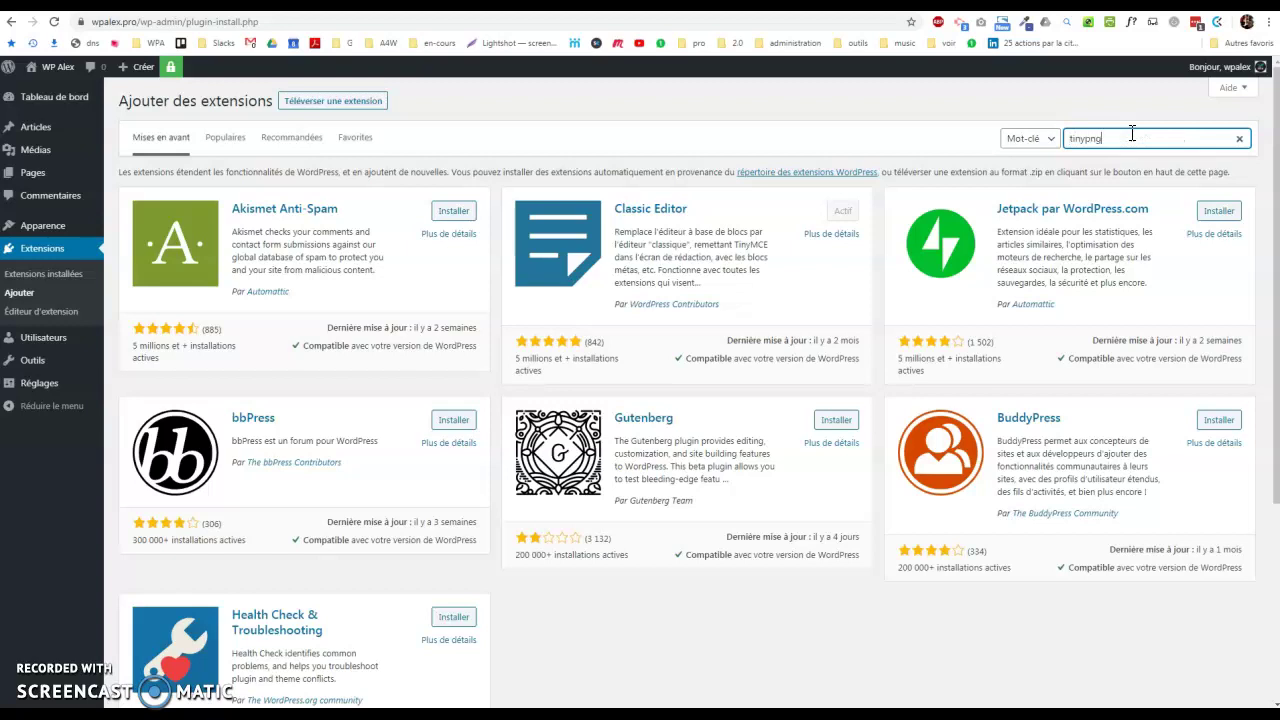
key(Return)
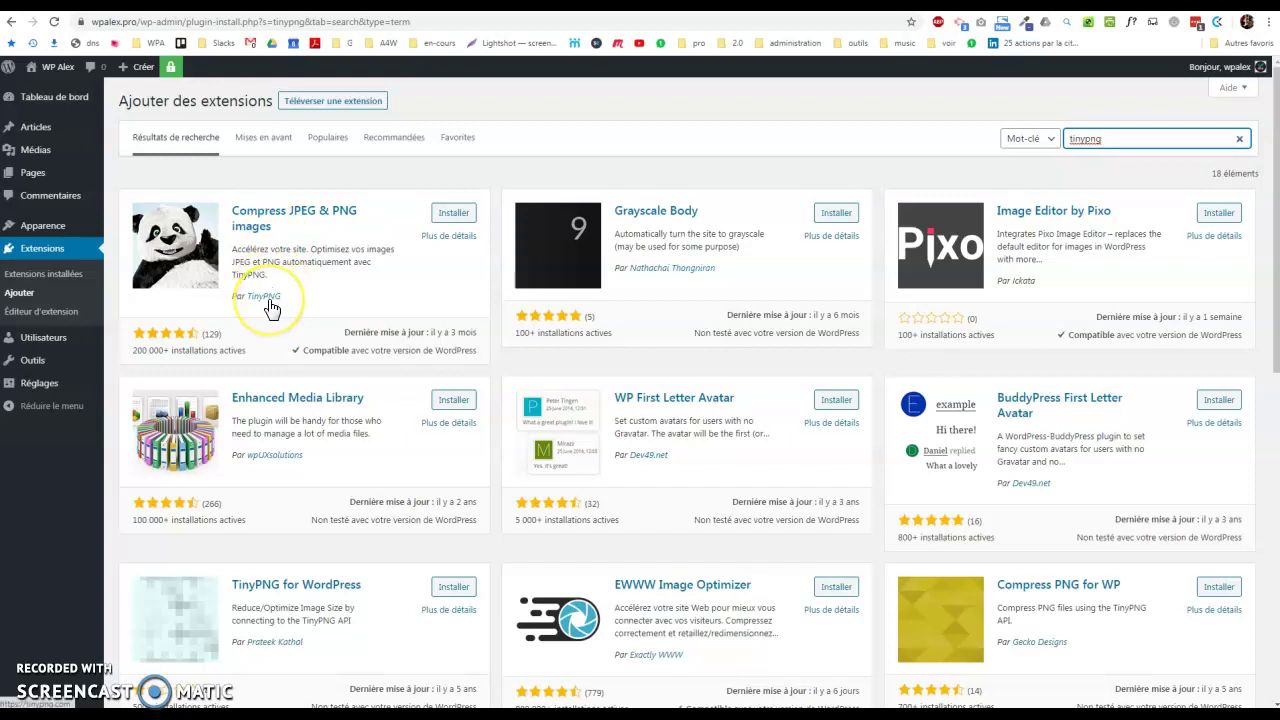
Search the plugin directory for "resize image after upload", and install and activate the Resize Image After Upload plugin.
double_click(1117, 138)
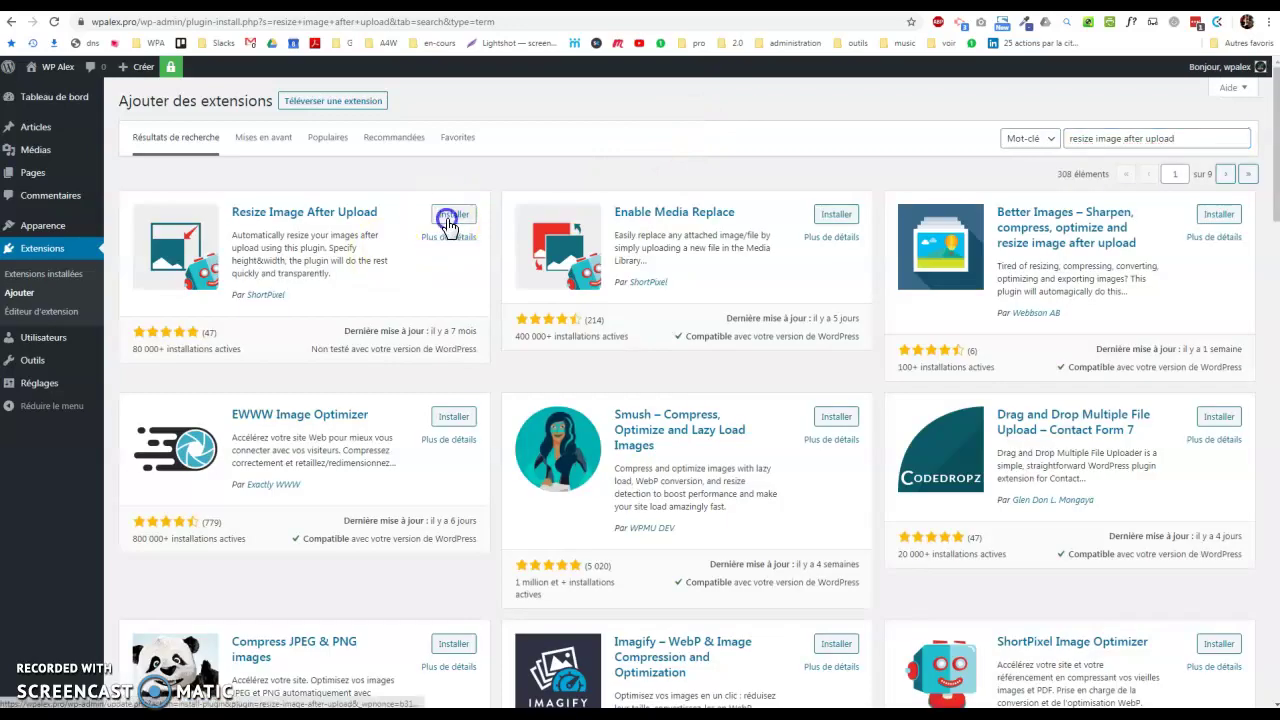
click(445, 214)
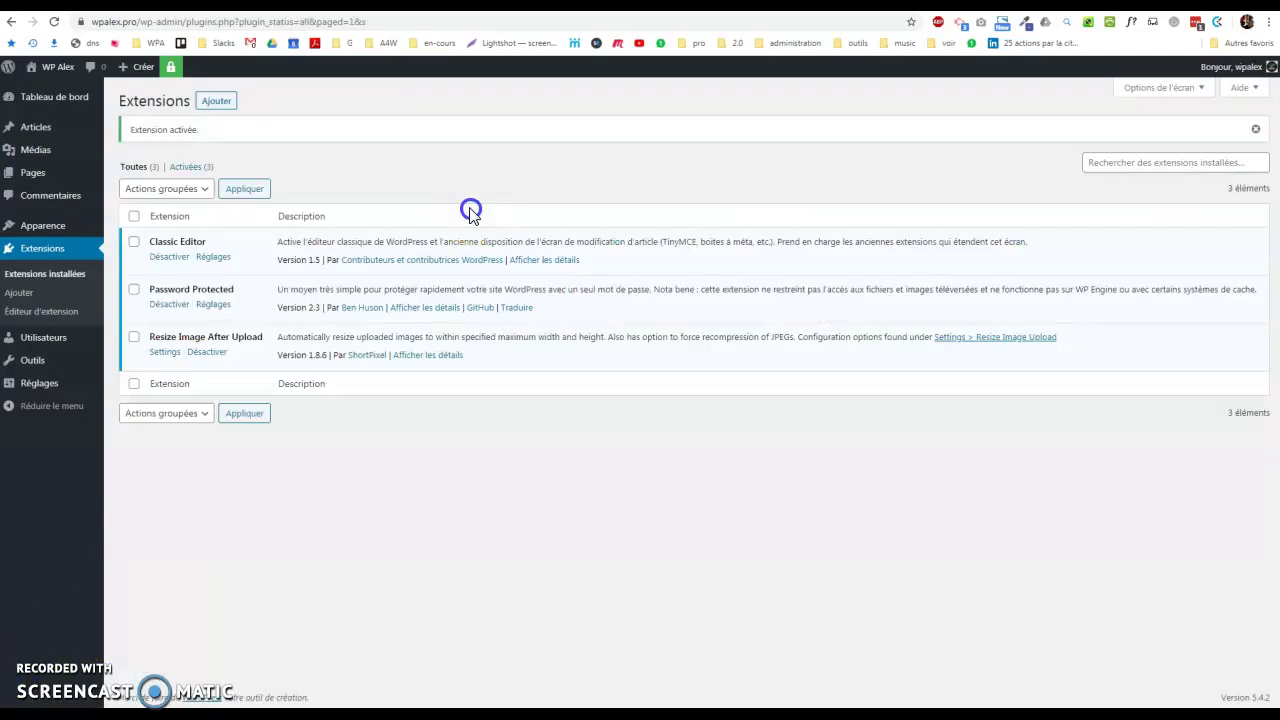
In the Resize Image After Upload settings, set the maximum image width and height to 2048.
click(165, 354)
scroll(220, 390, down, 1)
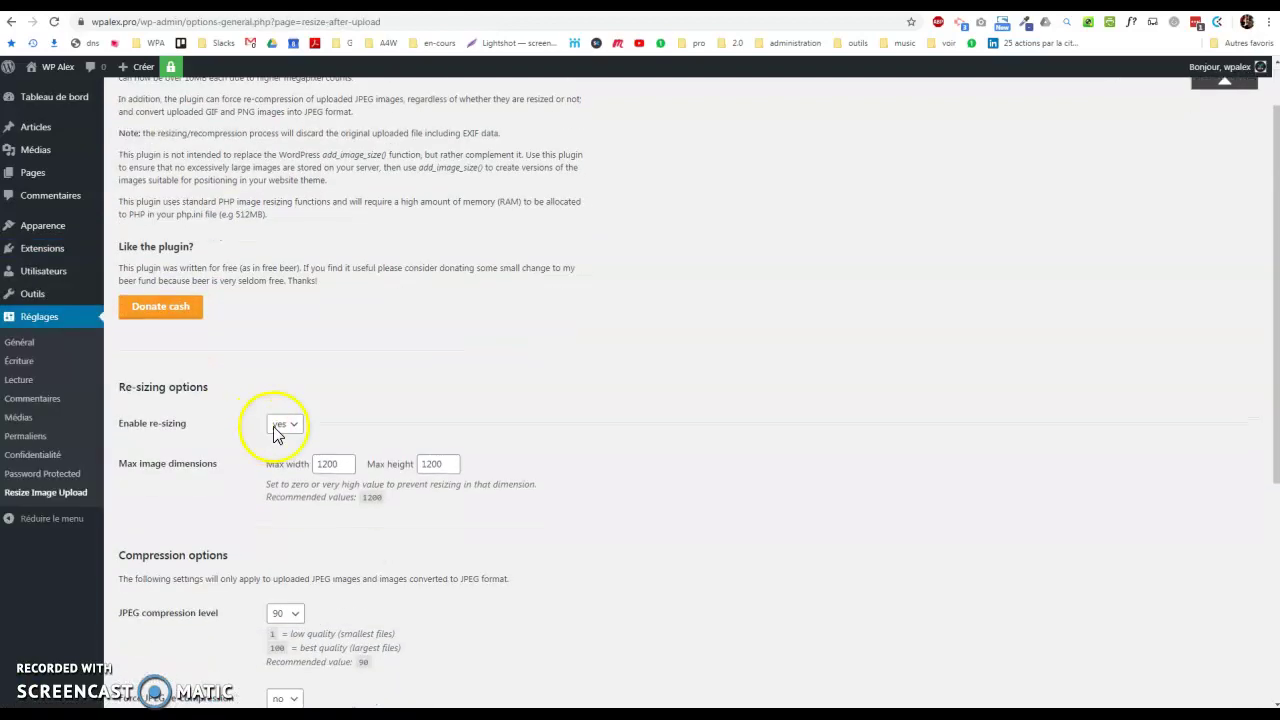
double_click(340, 466)
key(Tab)
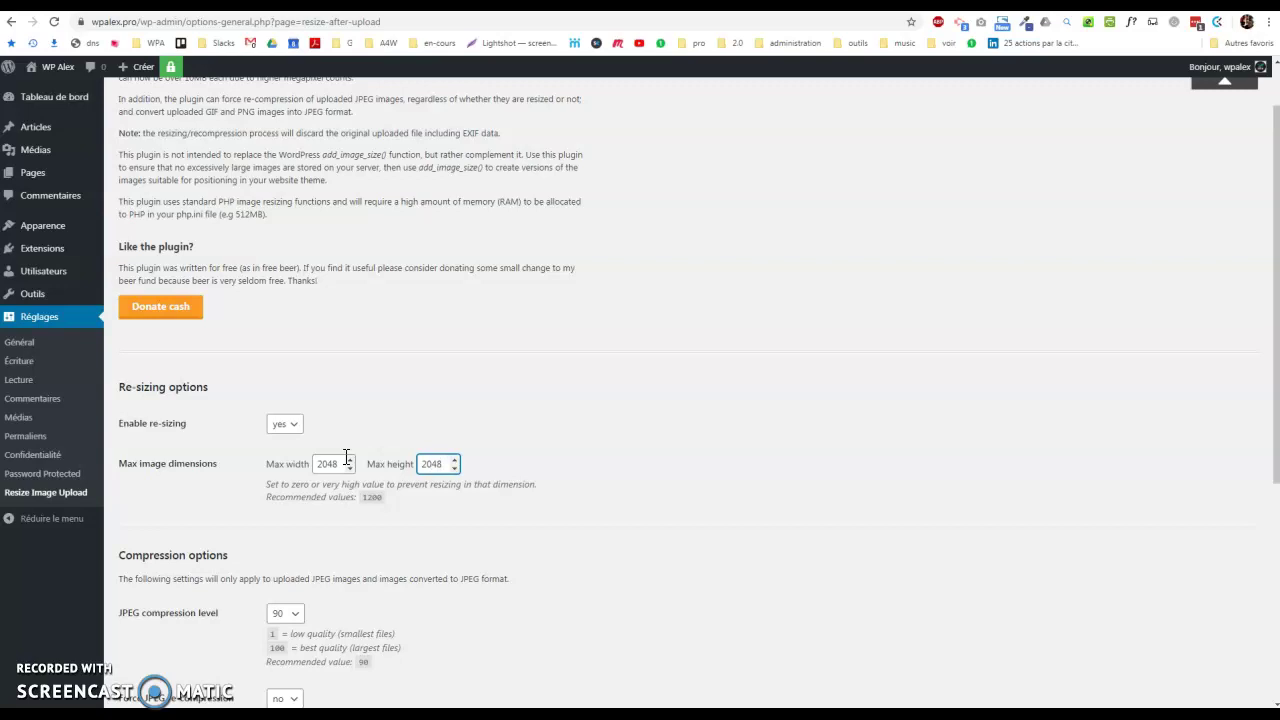
Set the JPEG compression level to 80 in the Resize Image After Upload options and save the changes.
mouse_move(73, 160)
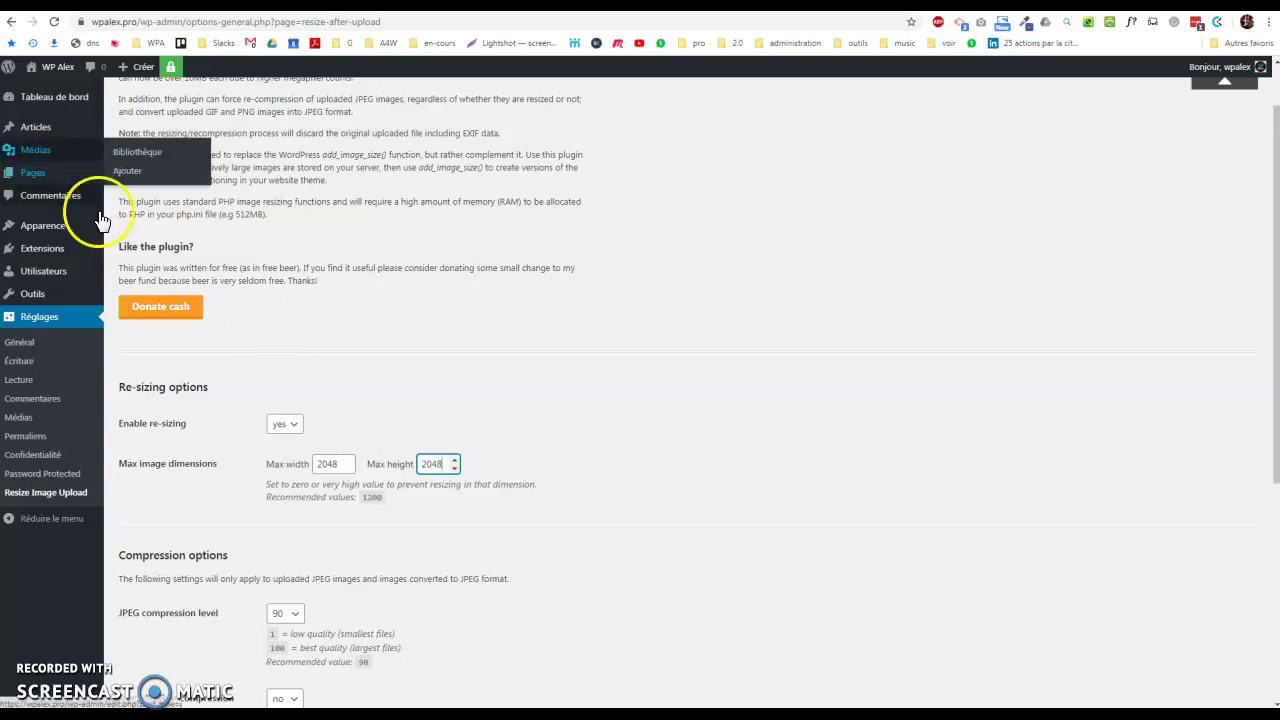
click(335, 463)
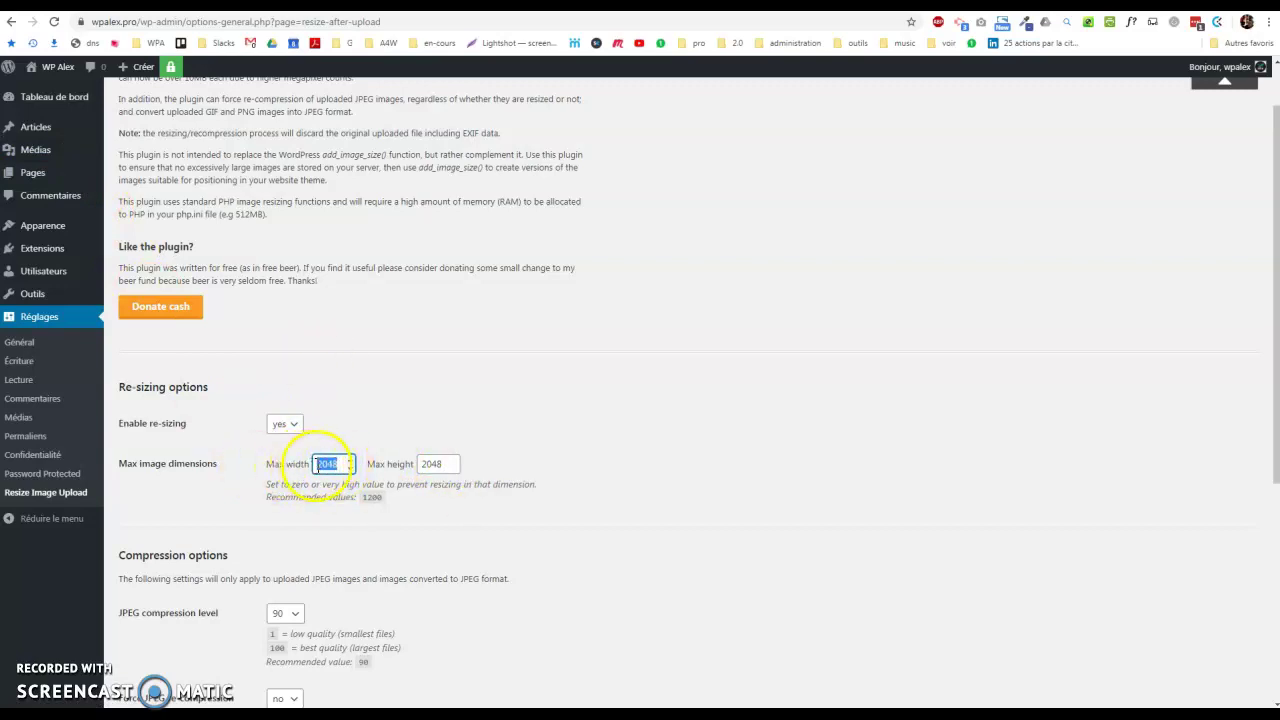
scroll(312, 497, down, 2)
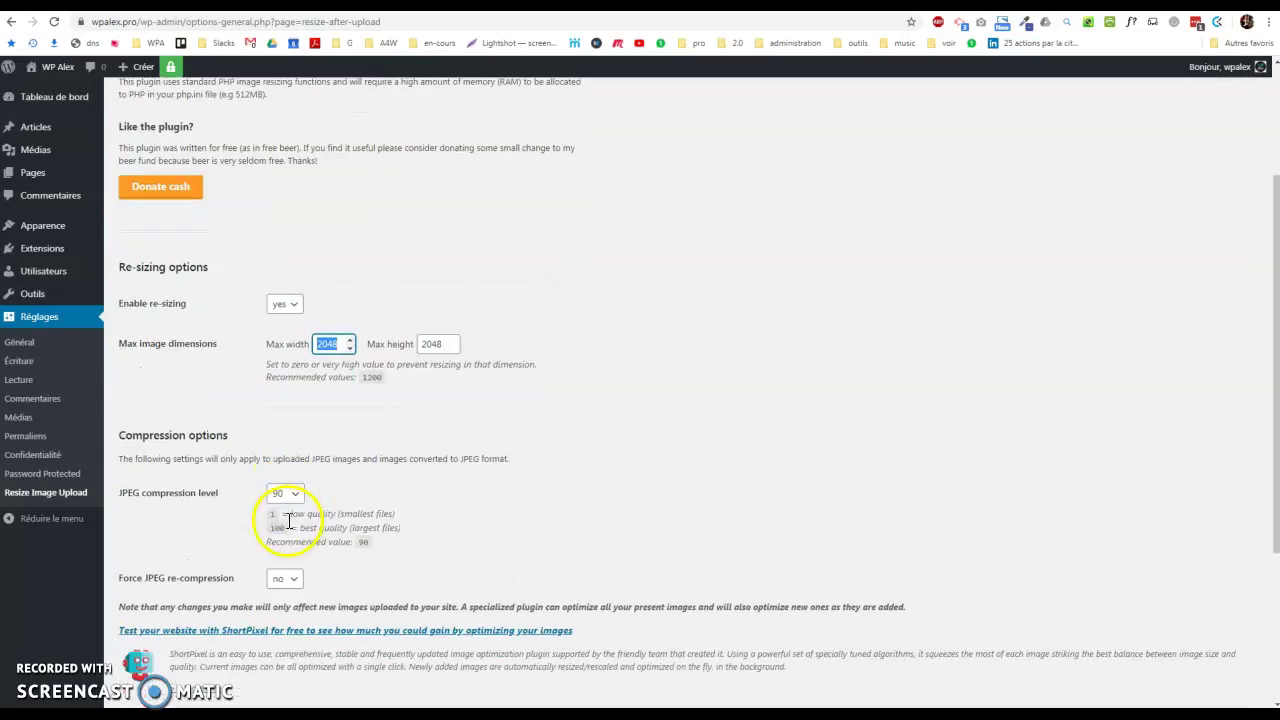
click(283, 482)
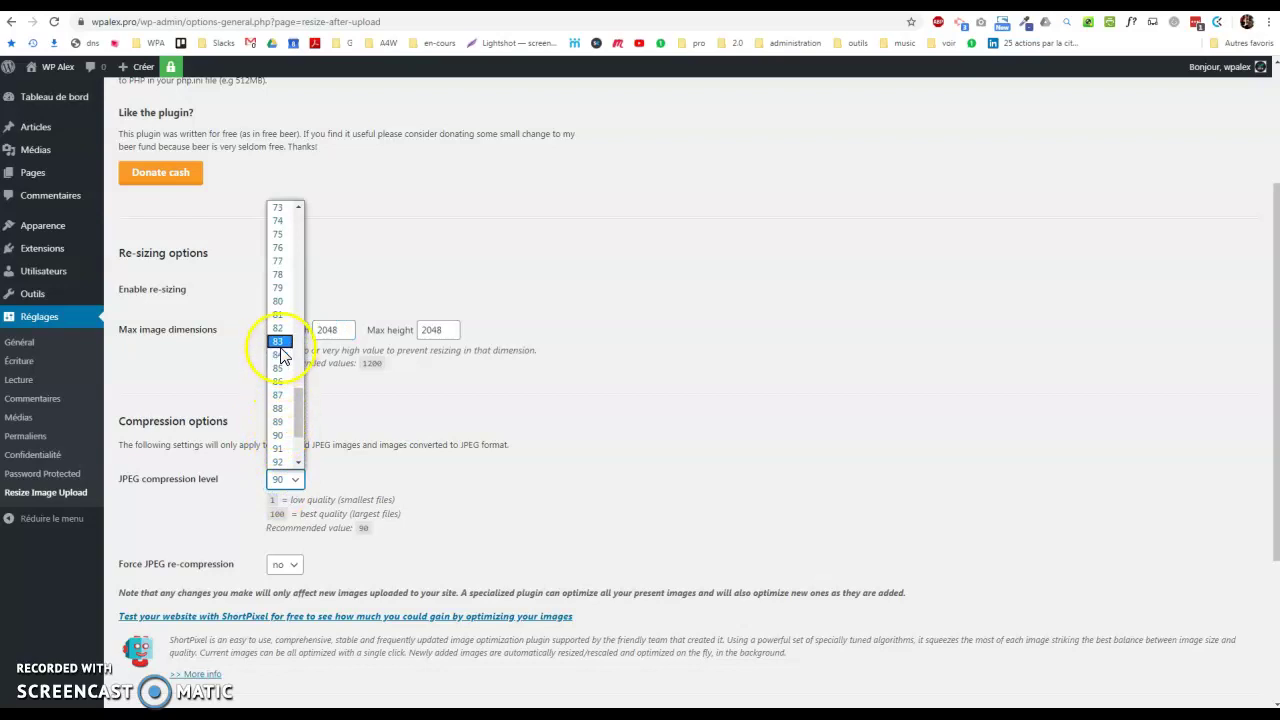
click(278, 305)
scroll(270, 505, down, 4)
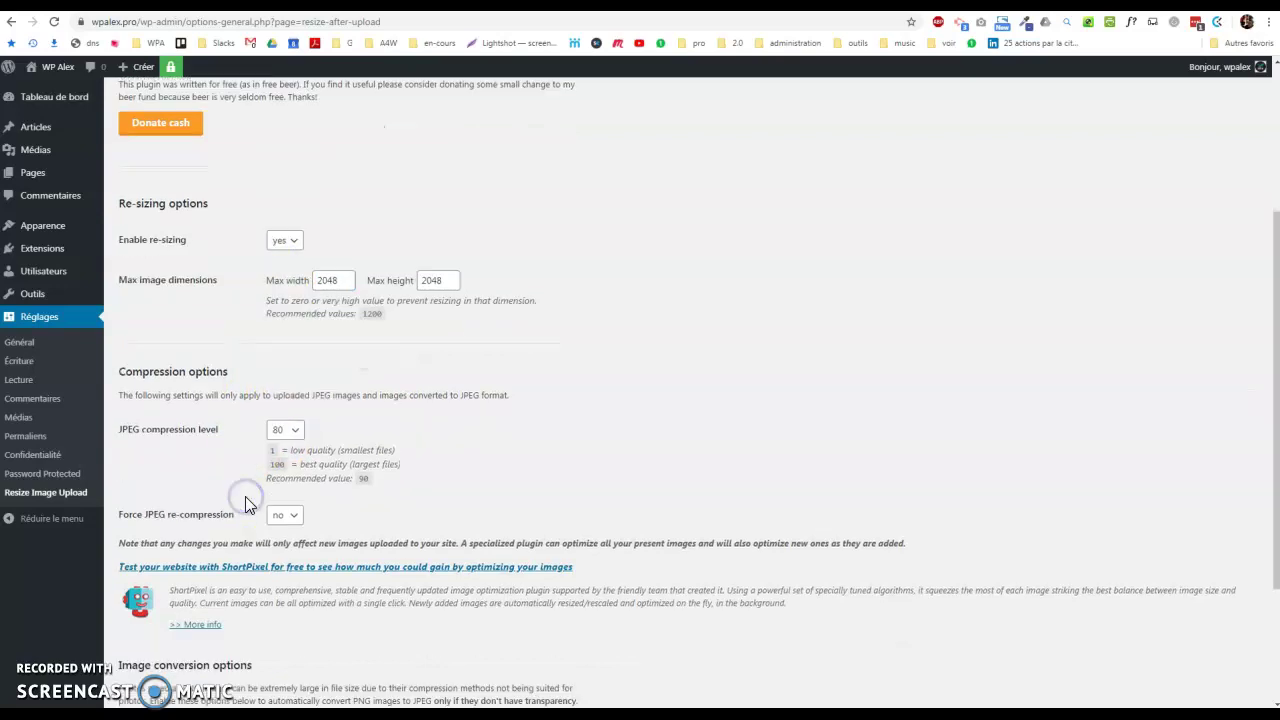
click(168, 641)
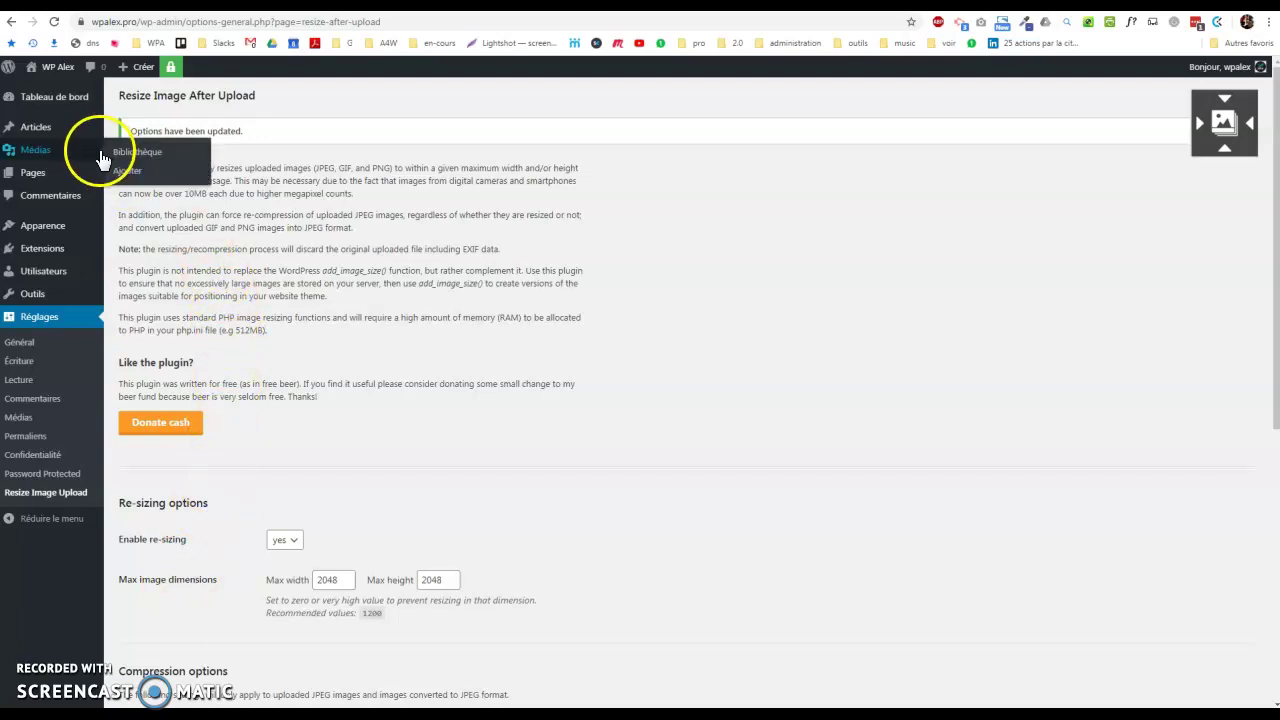
Check the media library, the articles list and the pages list for existing content.
click(96, 149)
right_click(298, 314)
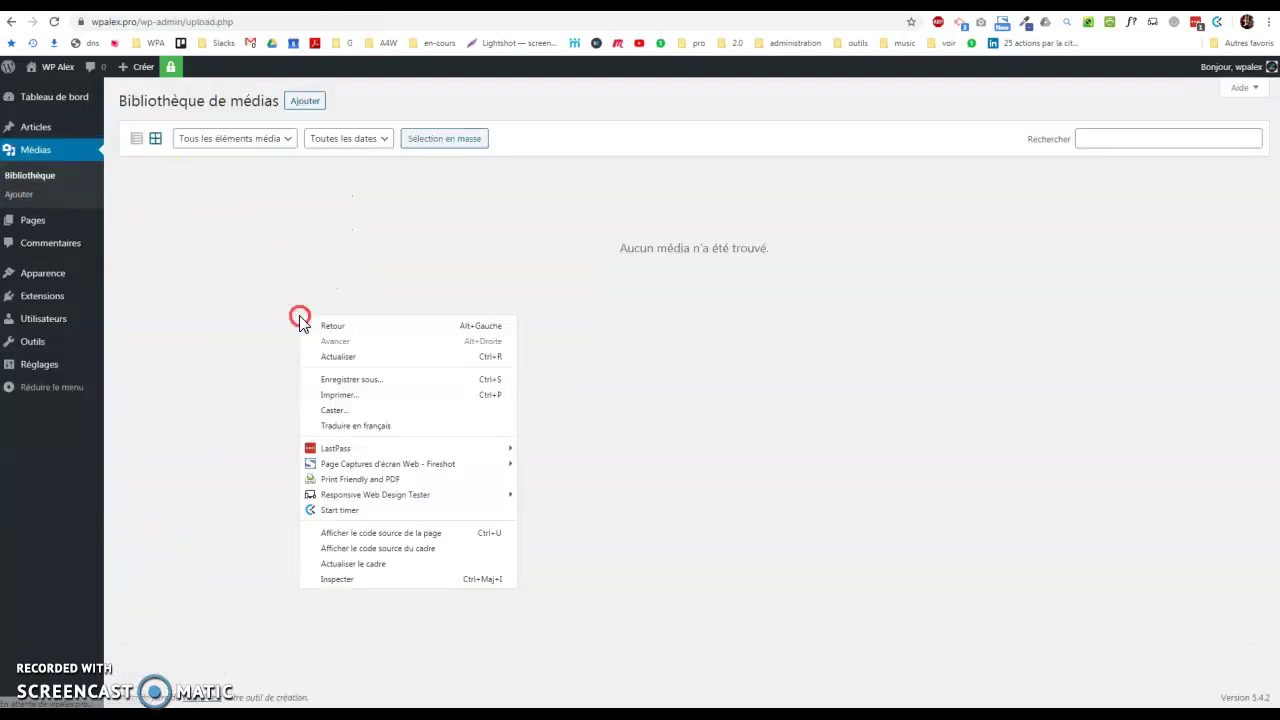
click(272, 274)
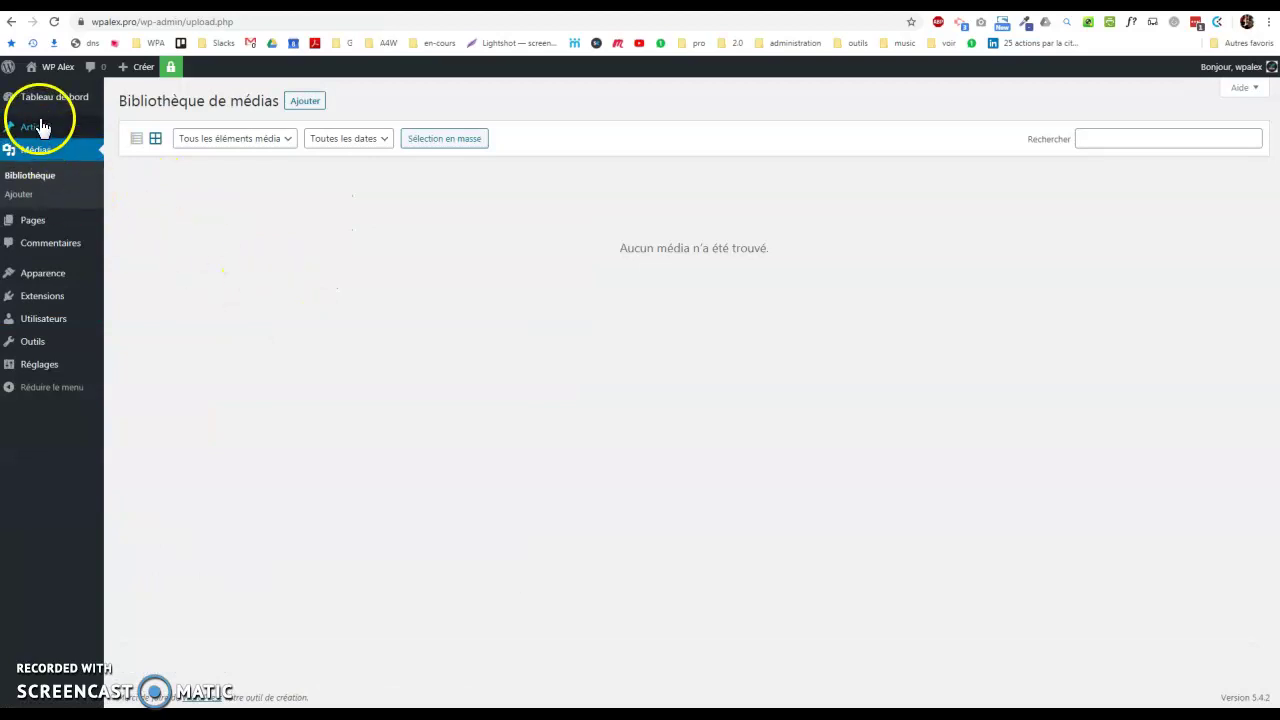
mouse_move(39, 226)
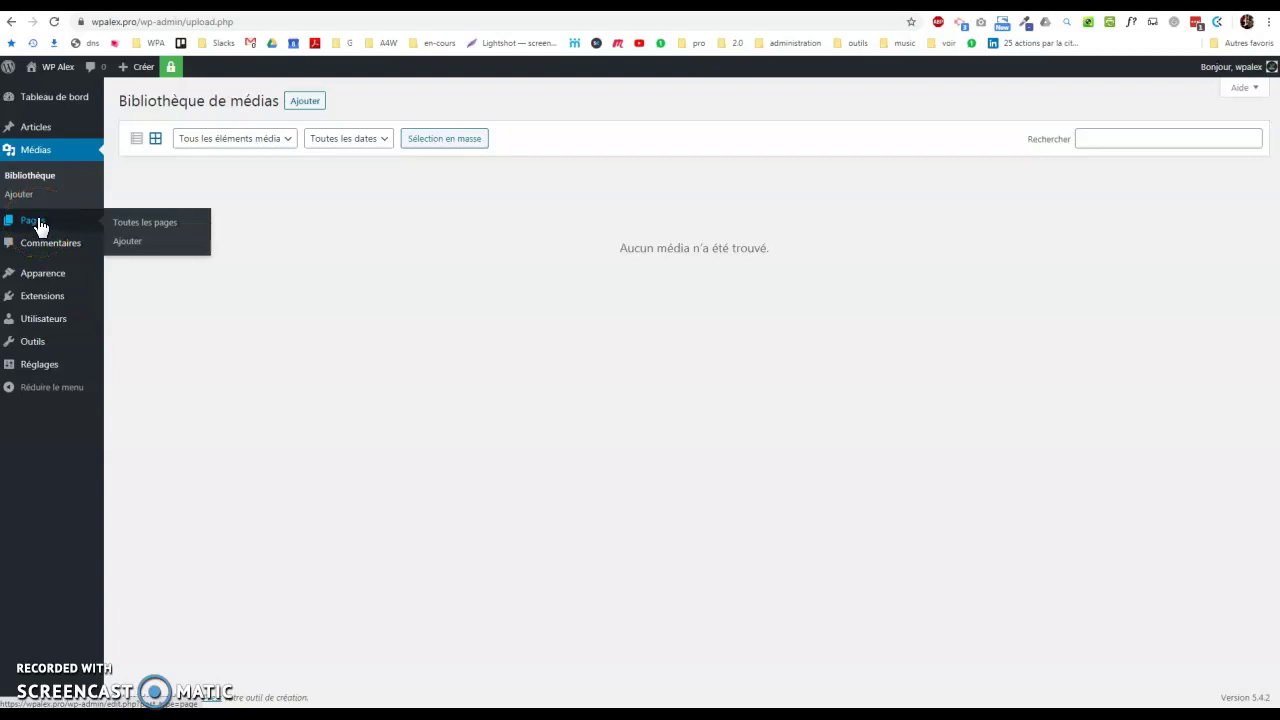
click(34, 129)
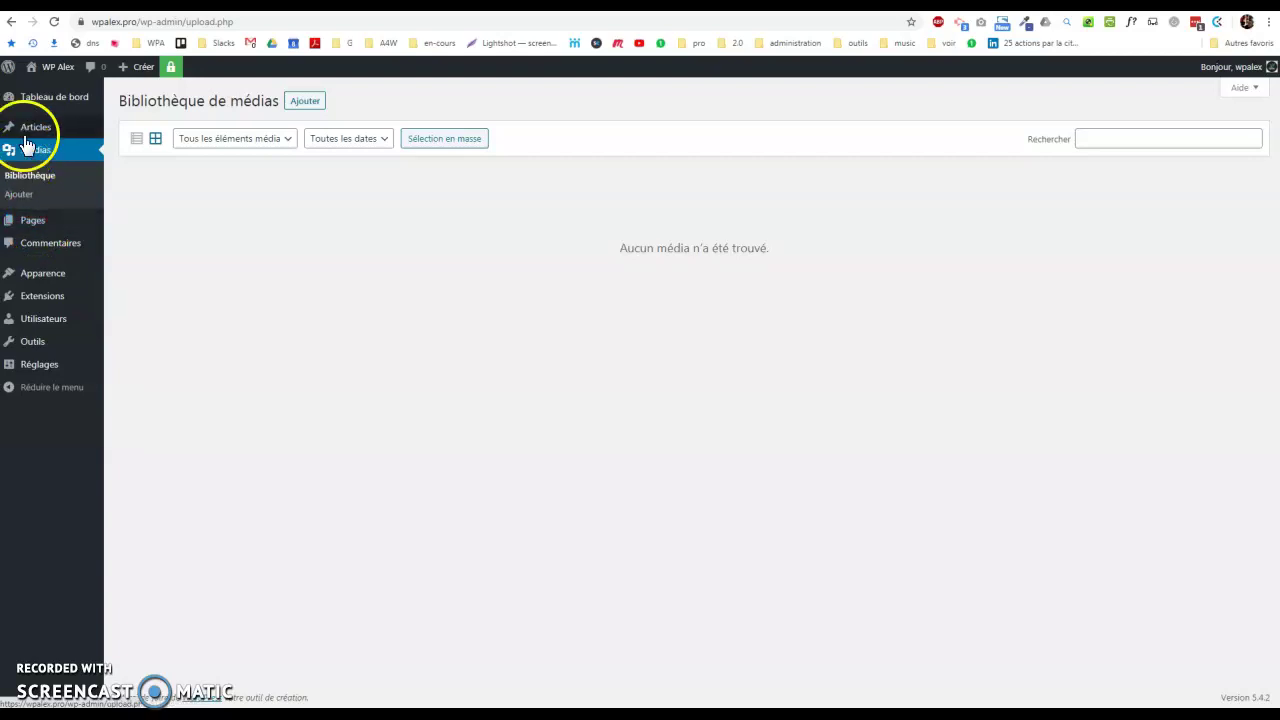
mouse_move(135, 207)
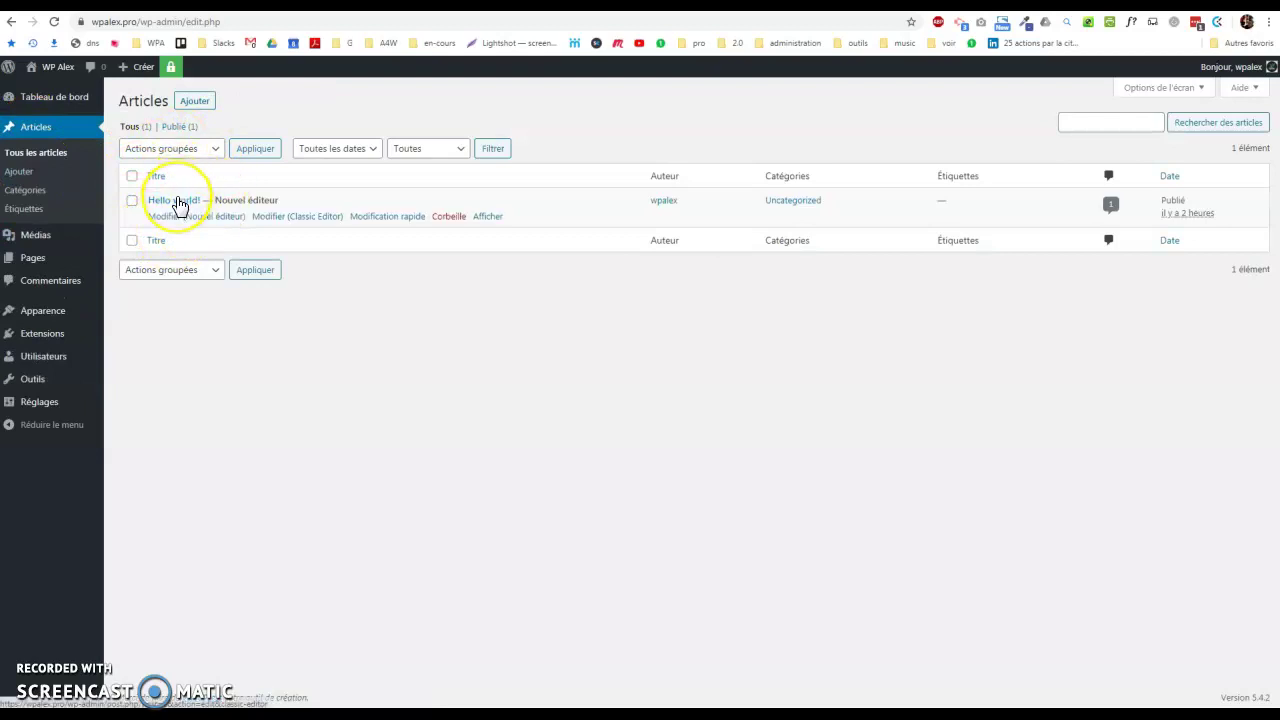
click(28, 268)
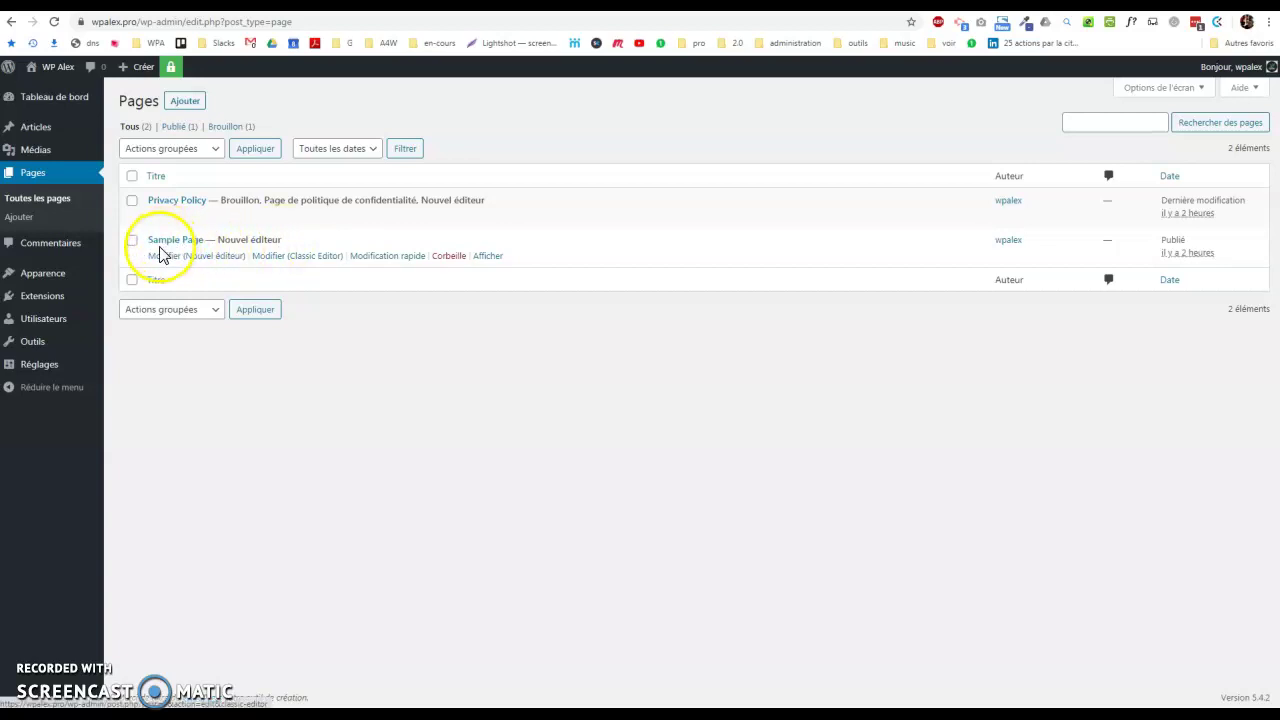
In the reading settings, set the homepage to the static page Sample Page and save.
mouse_move(77, 286)
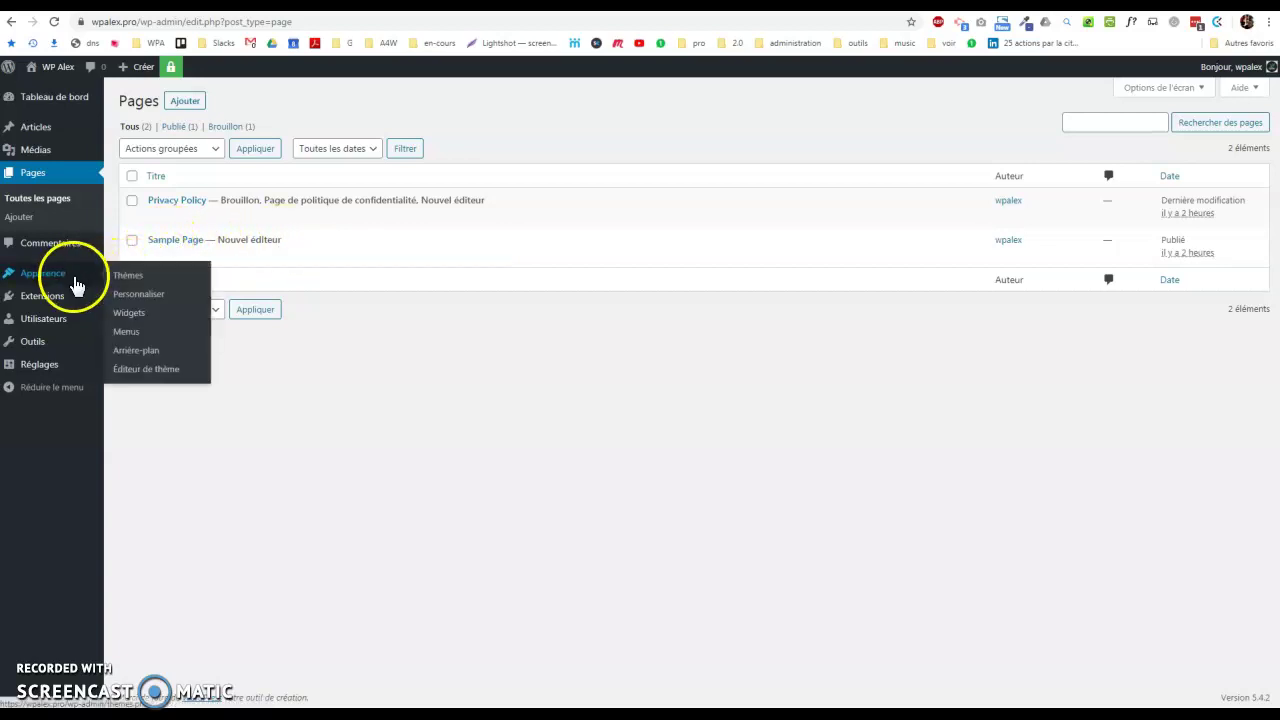
mouse_move(57, 366)
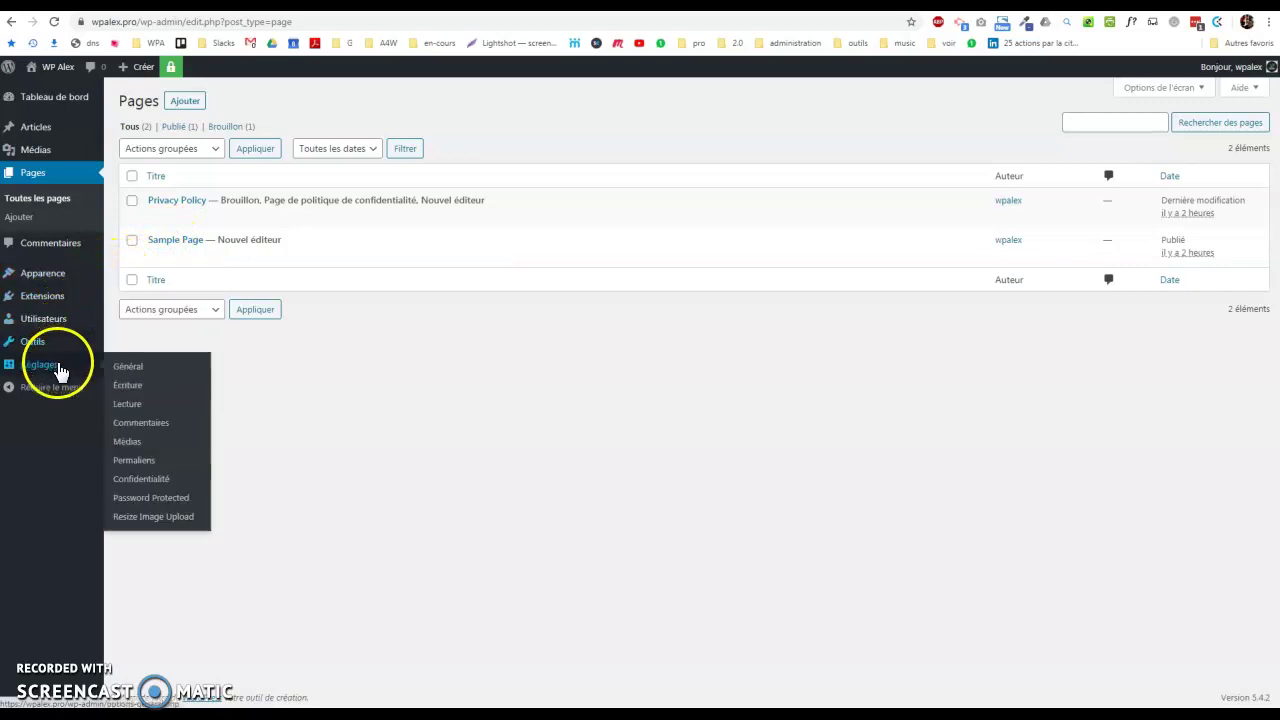
click(125, 405)
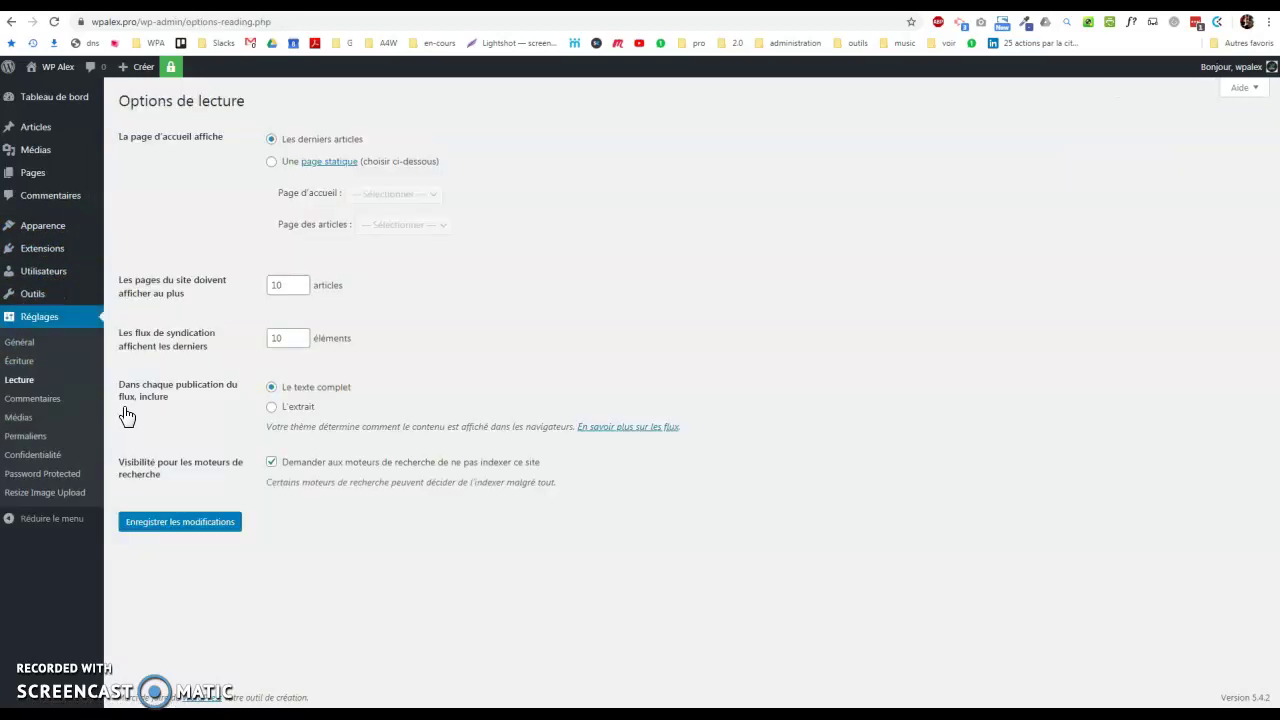
click(271, 164)
click(408, 192)
click(220, 523)
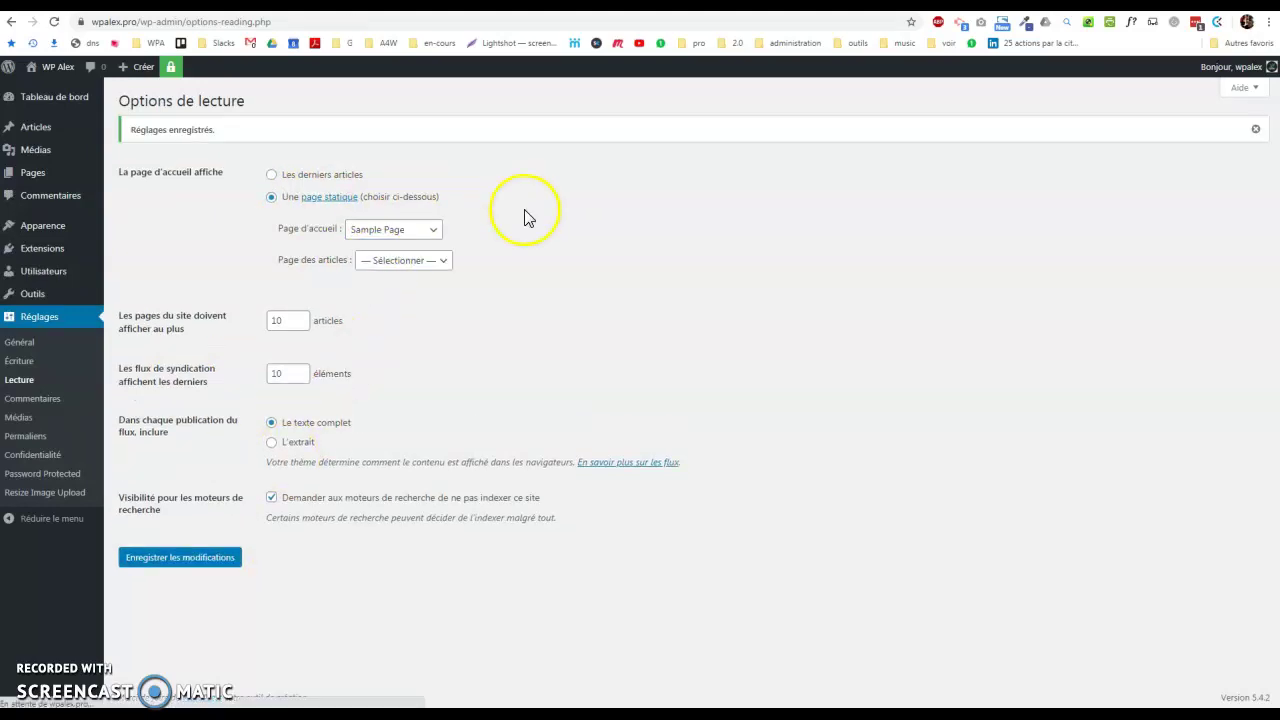
Delete the unused Twenty Nineteen and Twenty Seventeen themes from the site.
mouse_move(57, 229)
click(135, 229)
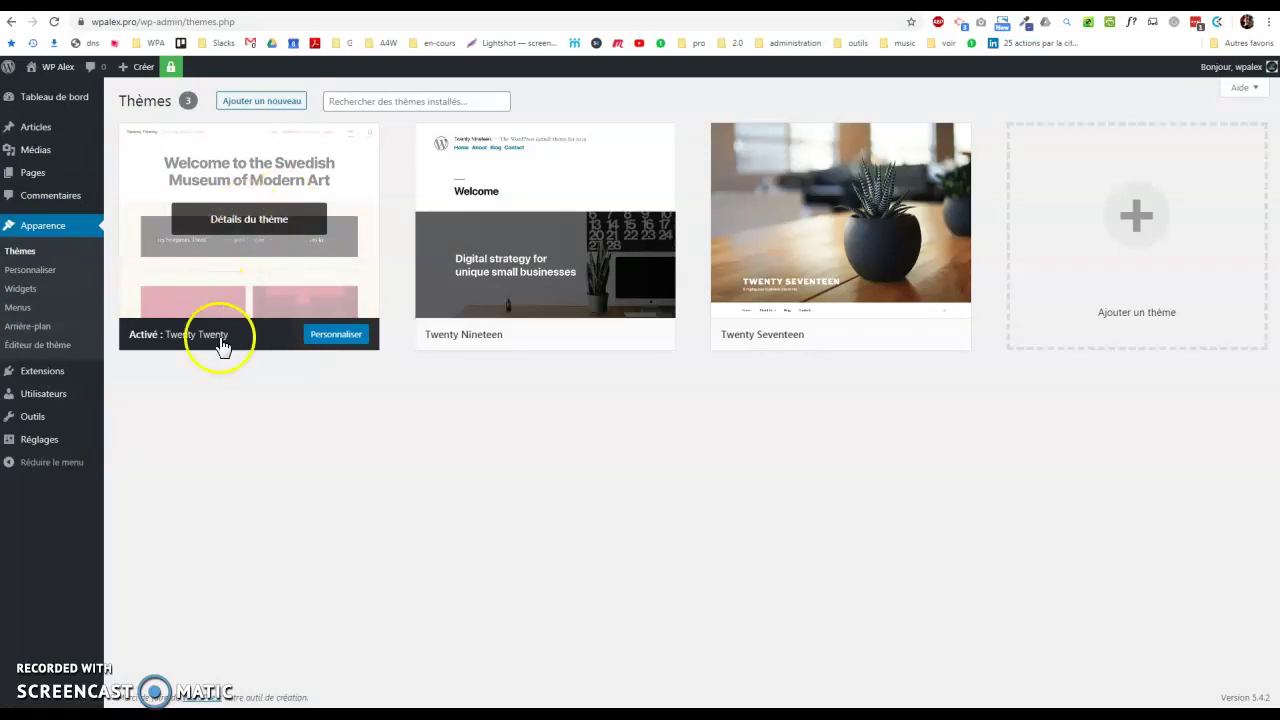
click(455, 224)
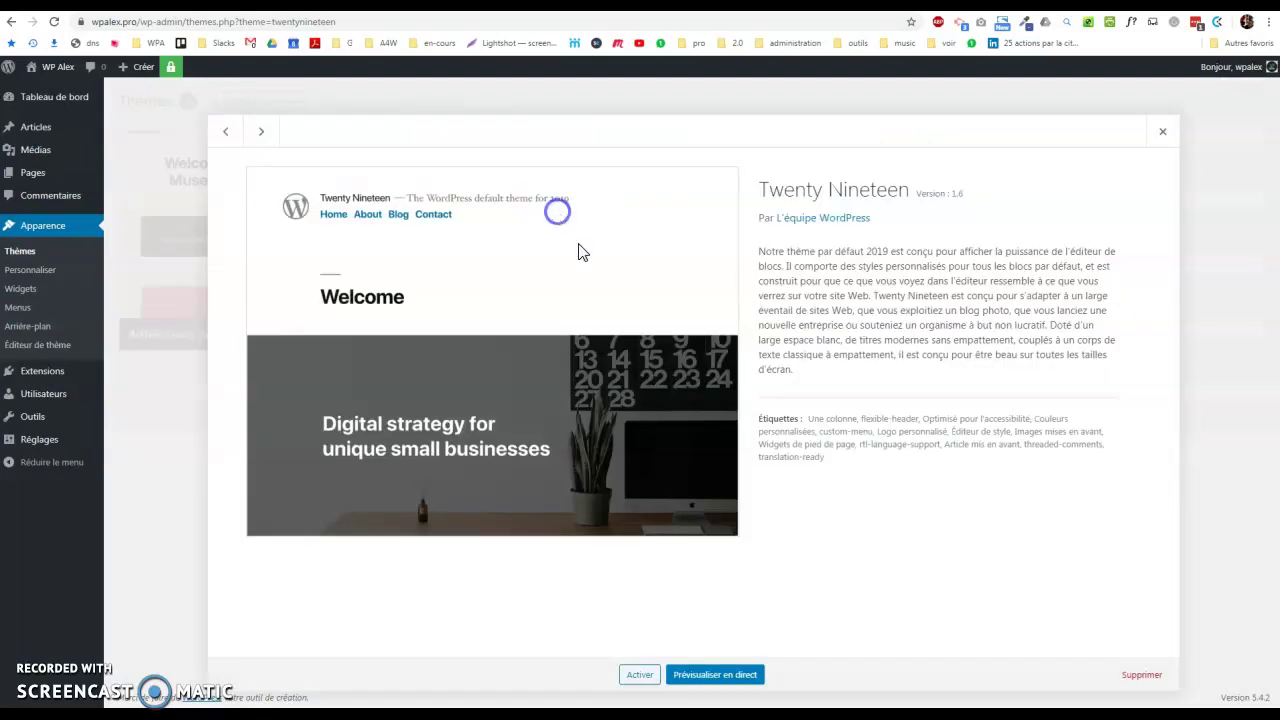
click(1160, 684)
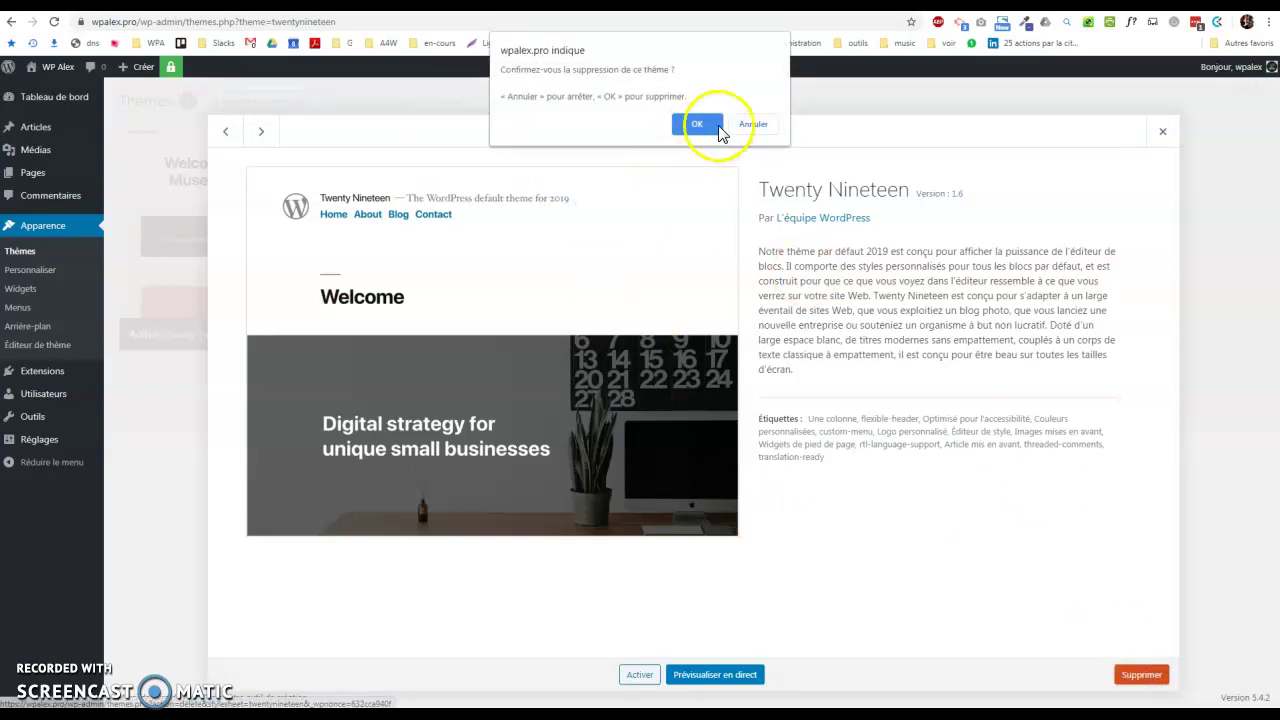
click(703, 124)
click(533, 205)
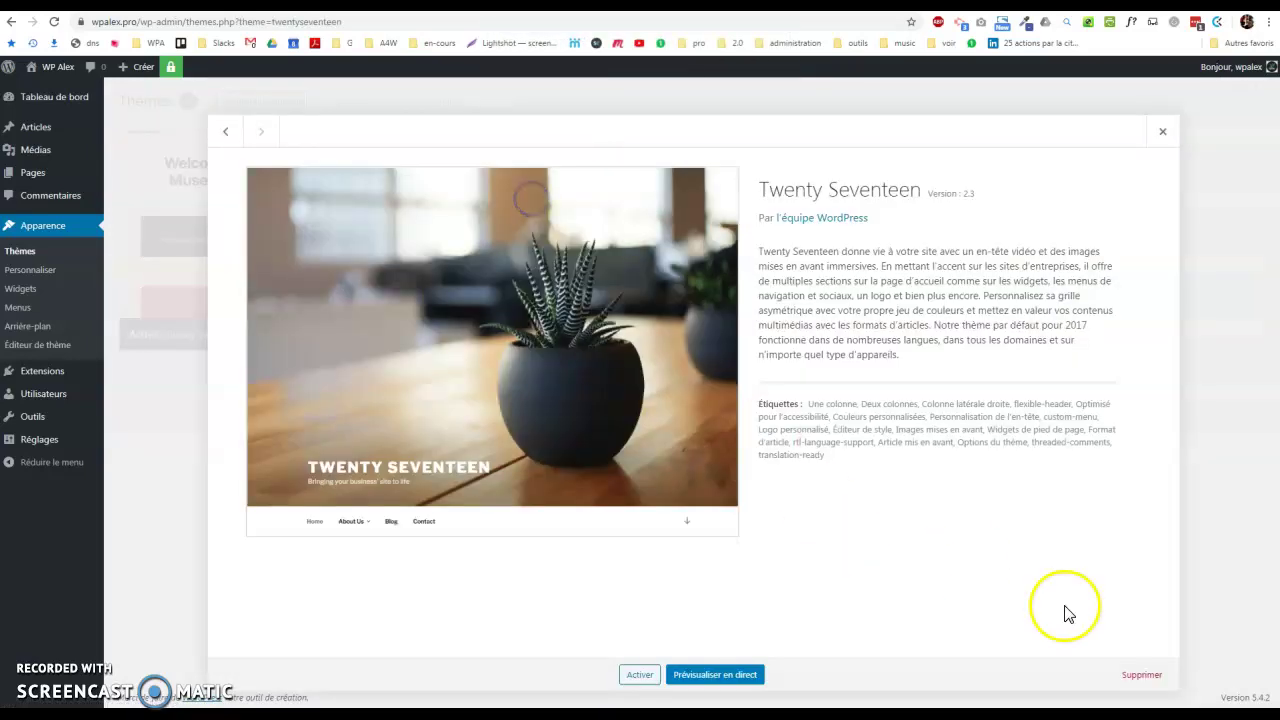
click(1143, 676)
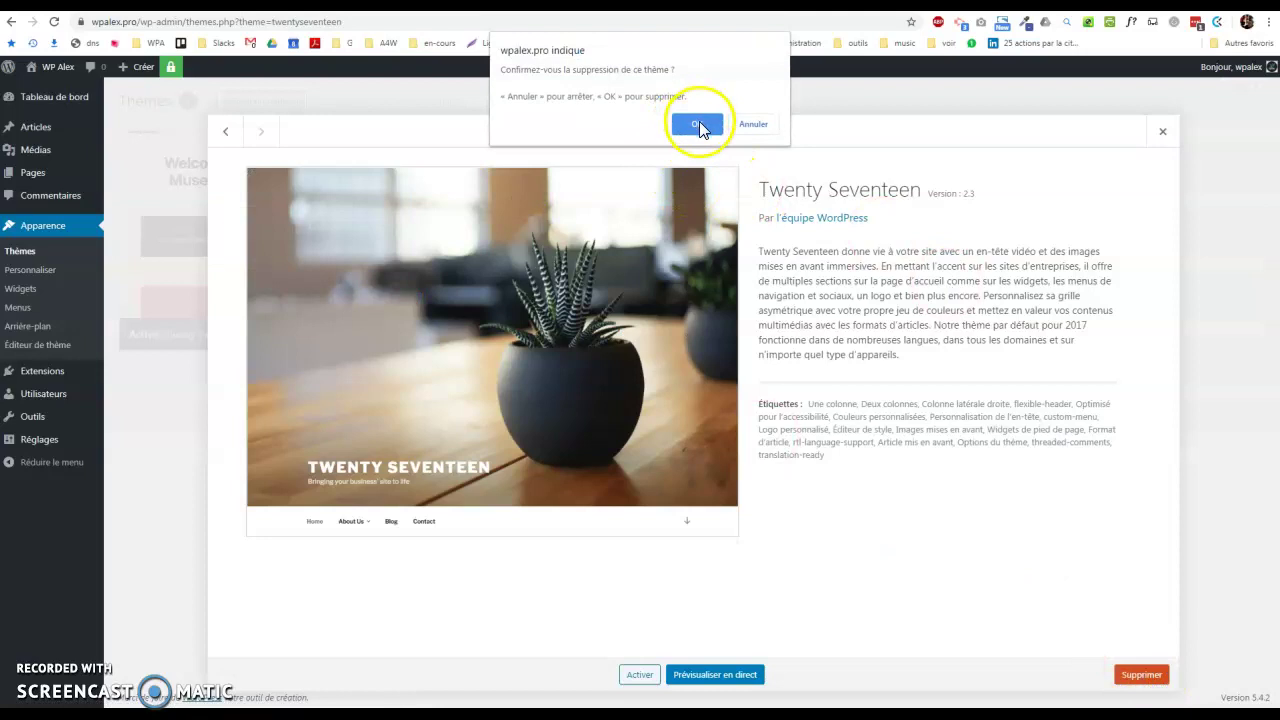
click(699, 124)
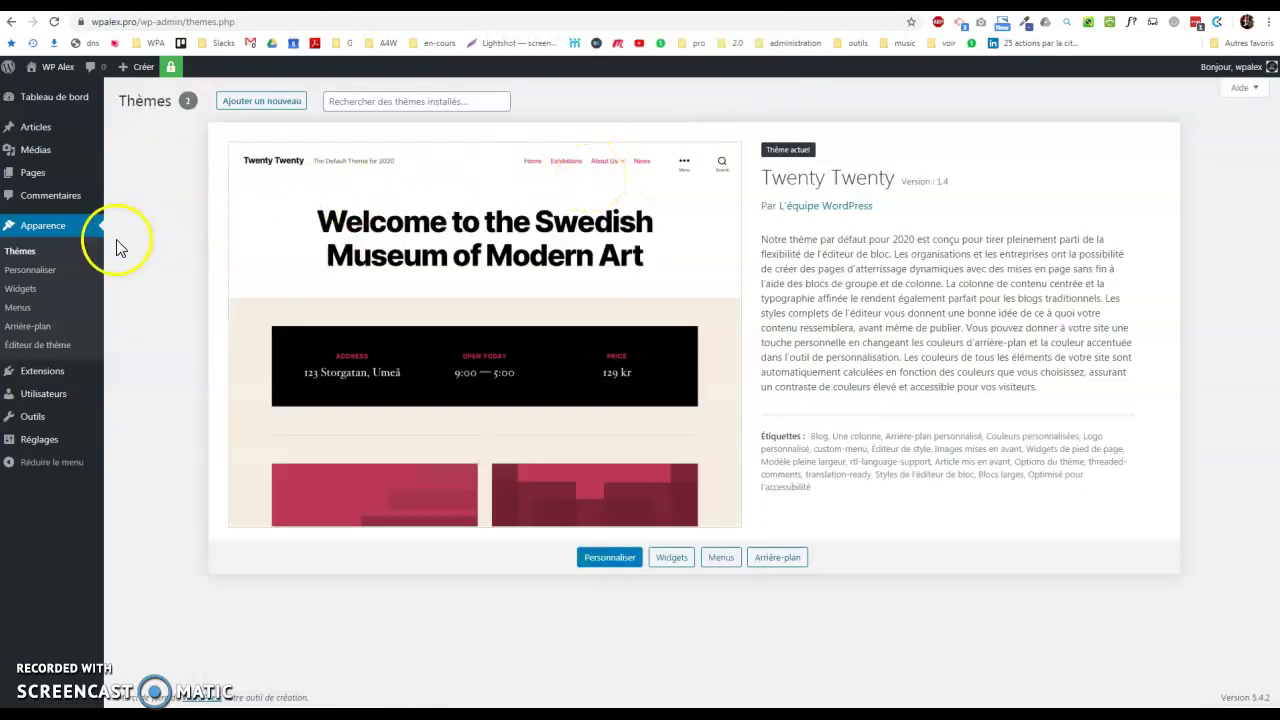
Search the plugin directory for "child", and install and activate the Child Theme Configurator plugin.
mouse_move(58, 380)
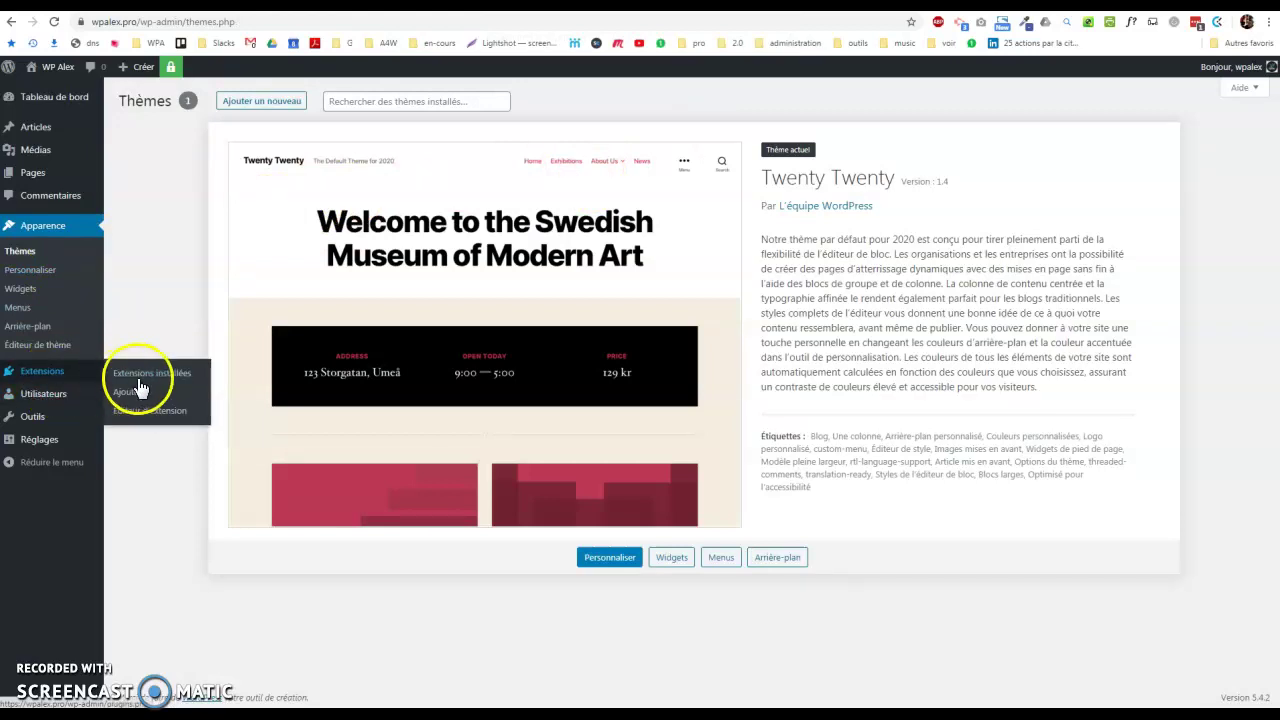
click(140, 400)
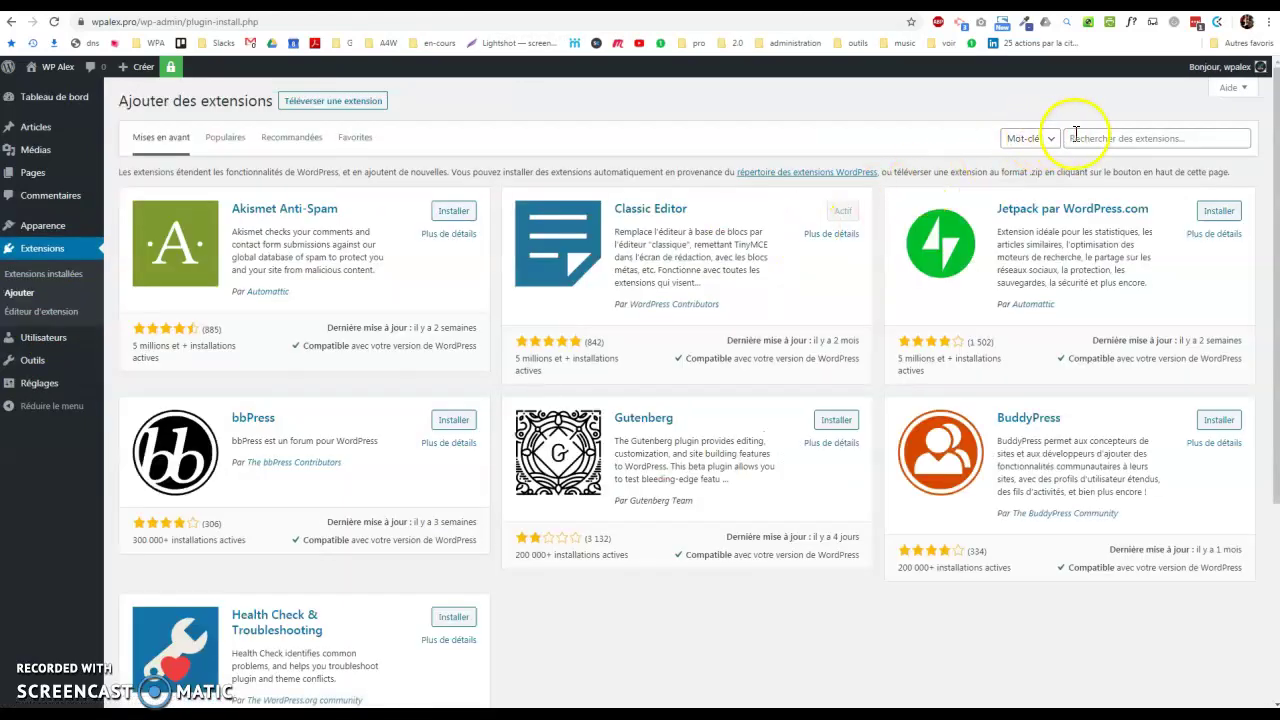
click(1108, 136)
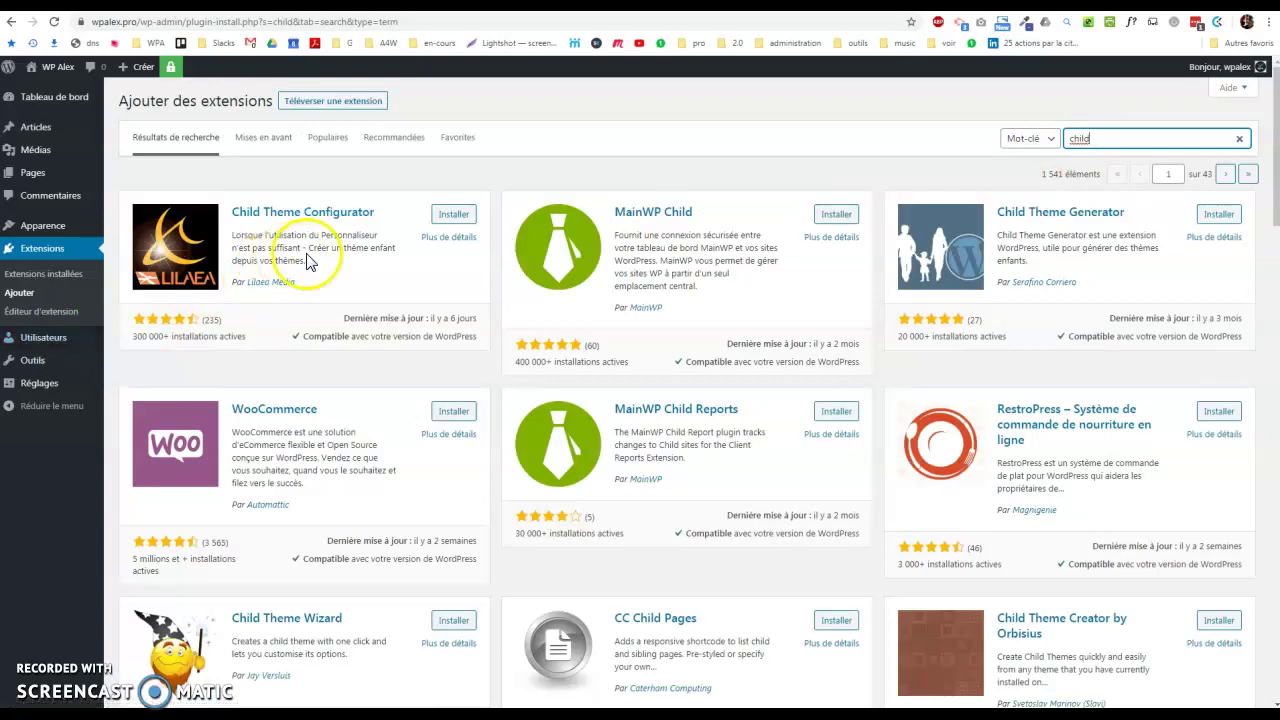
click(450, 218)
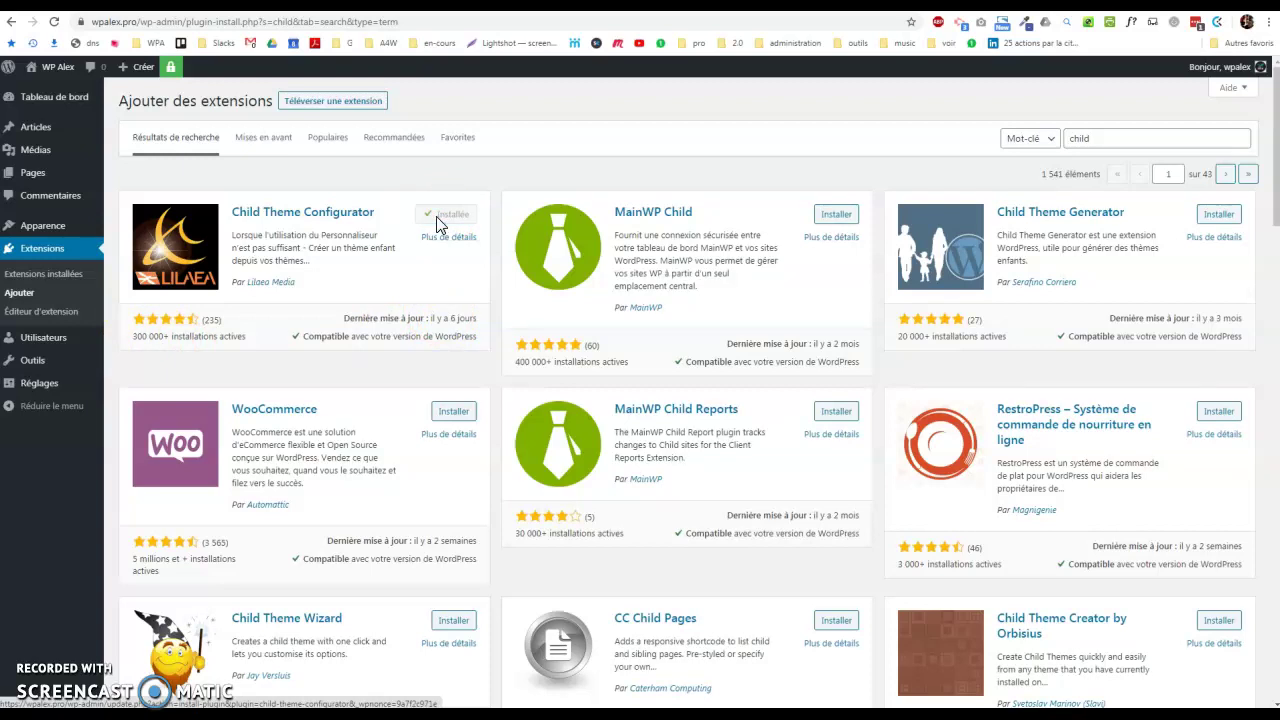
click(453, 220)
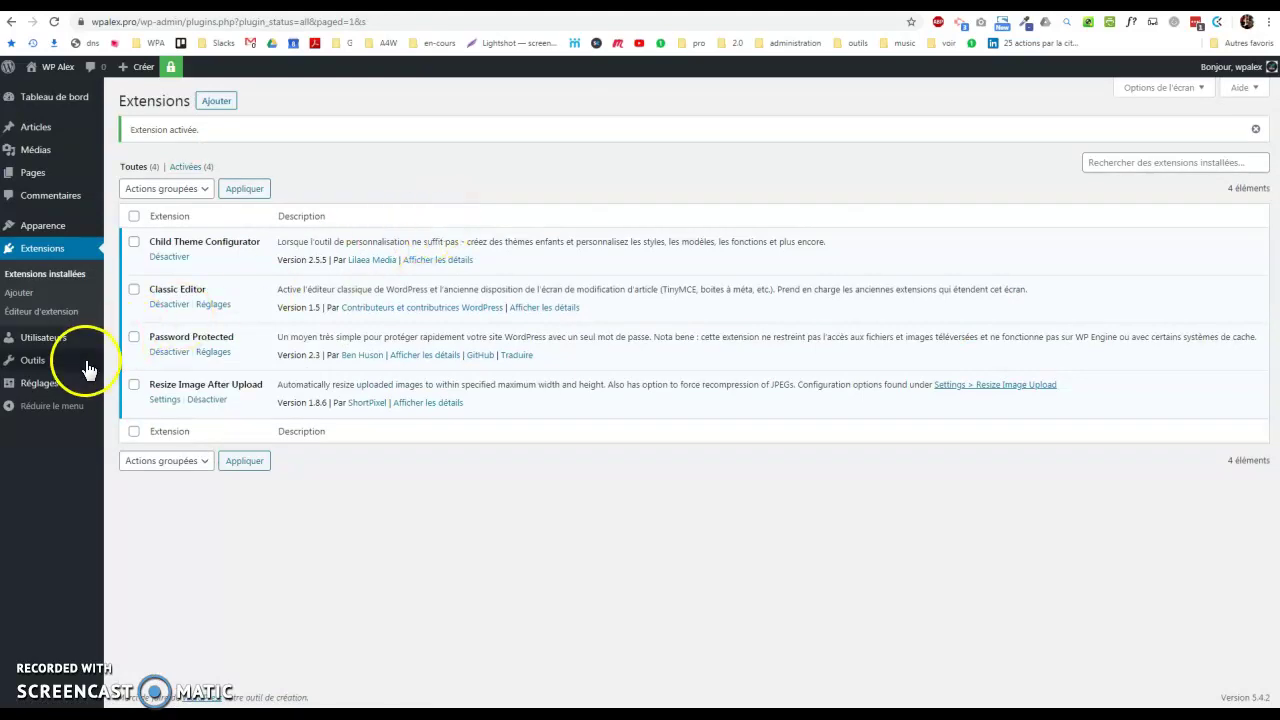
Analyse Twenty Twenty as the parent theme for a new child theme in Child Theme Configurator.
mouse_move(57, 385)
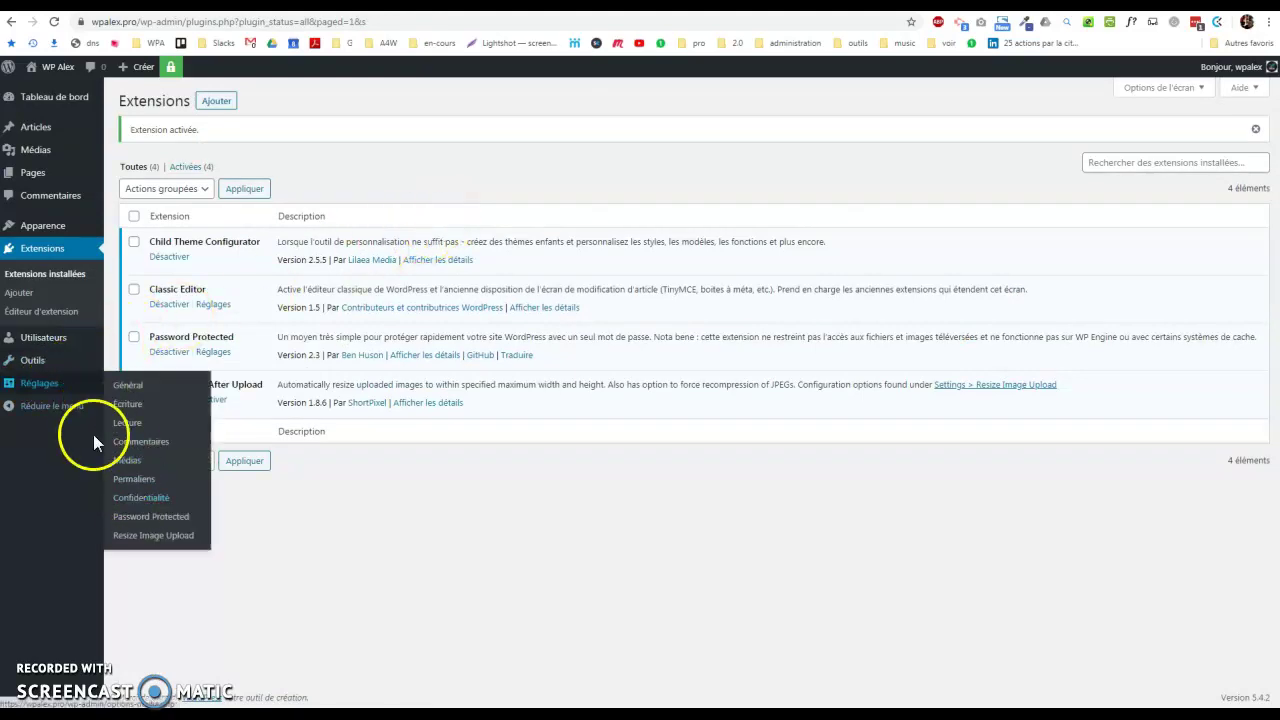
mouse_move(45, 362)
click(147, 476)
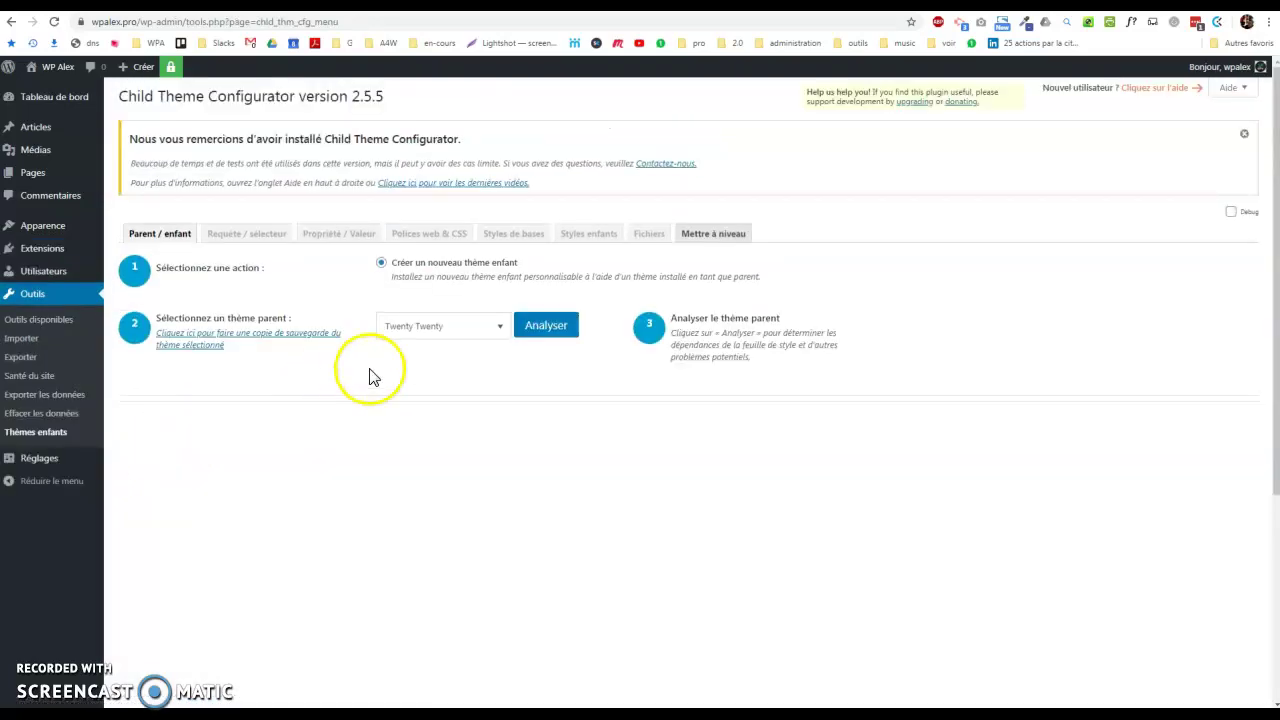
click(447, 327)
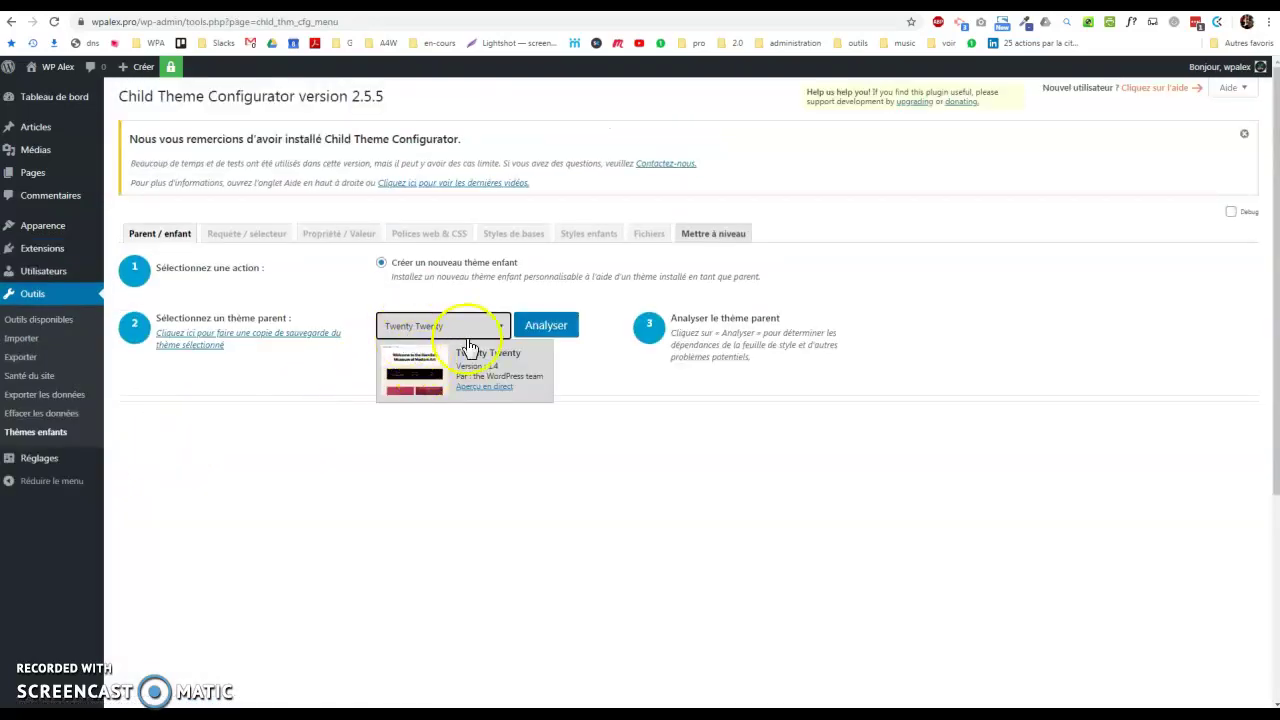
click(546, 325)
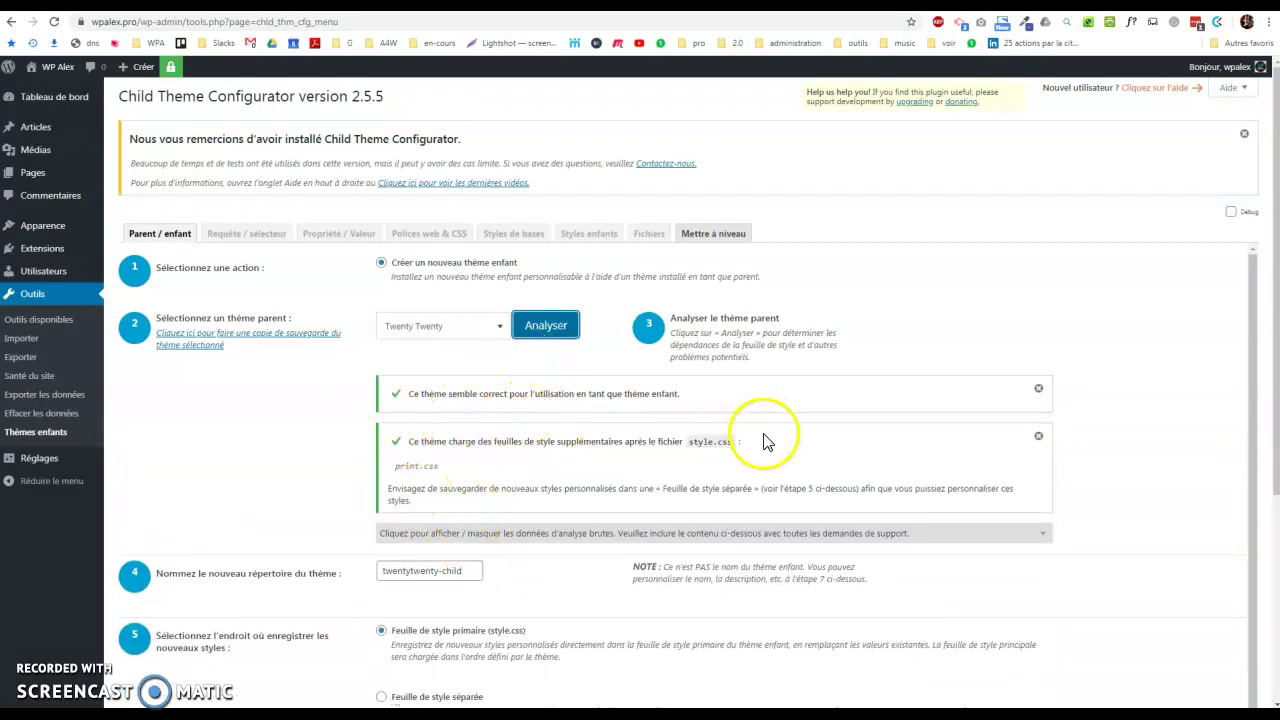
Review the configuration options and create the new child theme in the directory twentytwenty-child, keeping the default stylesheet handling.
scroll(766, 434, down, 3)
scroll(675, 452, up, 2)
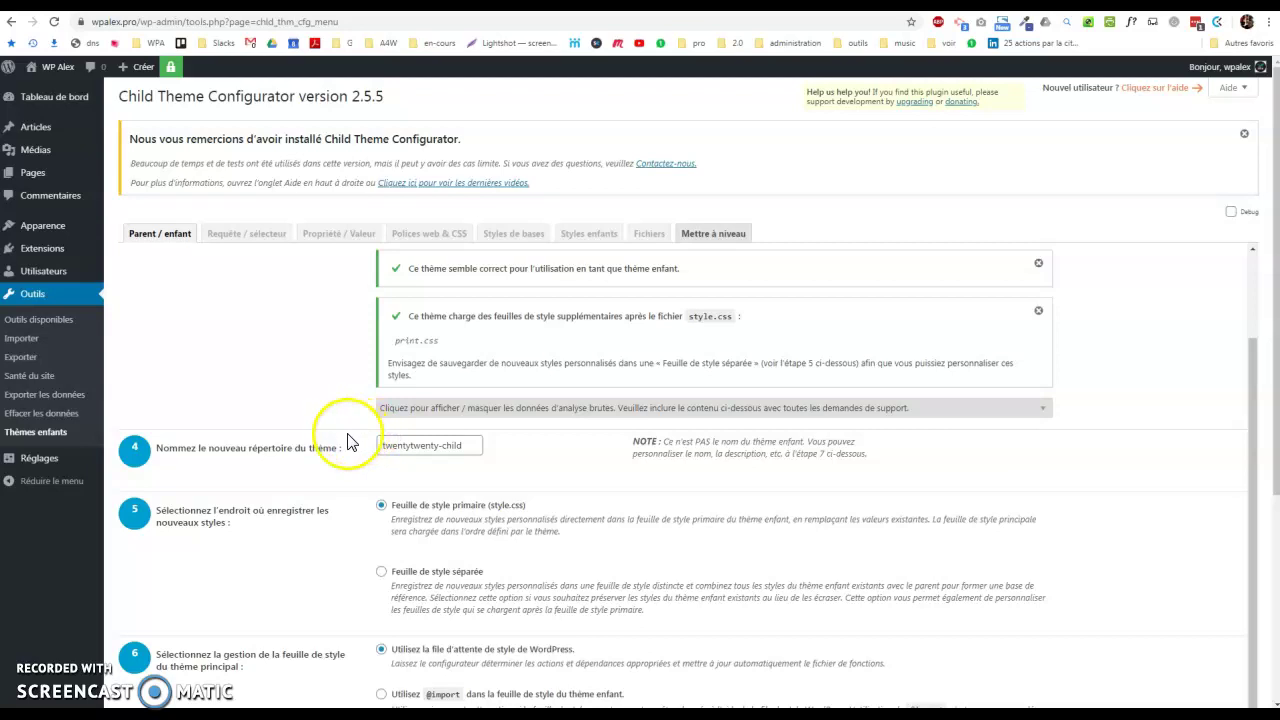
scroll(462, 446, down, 5)
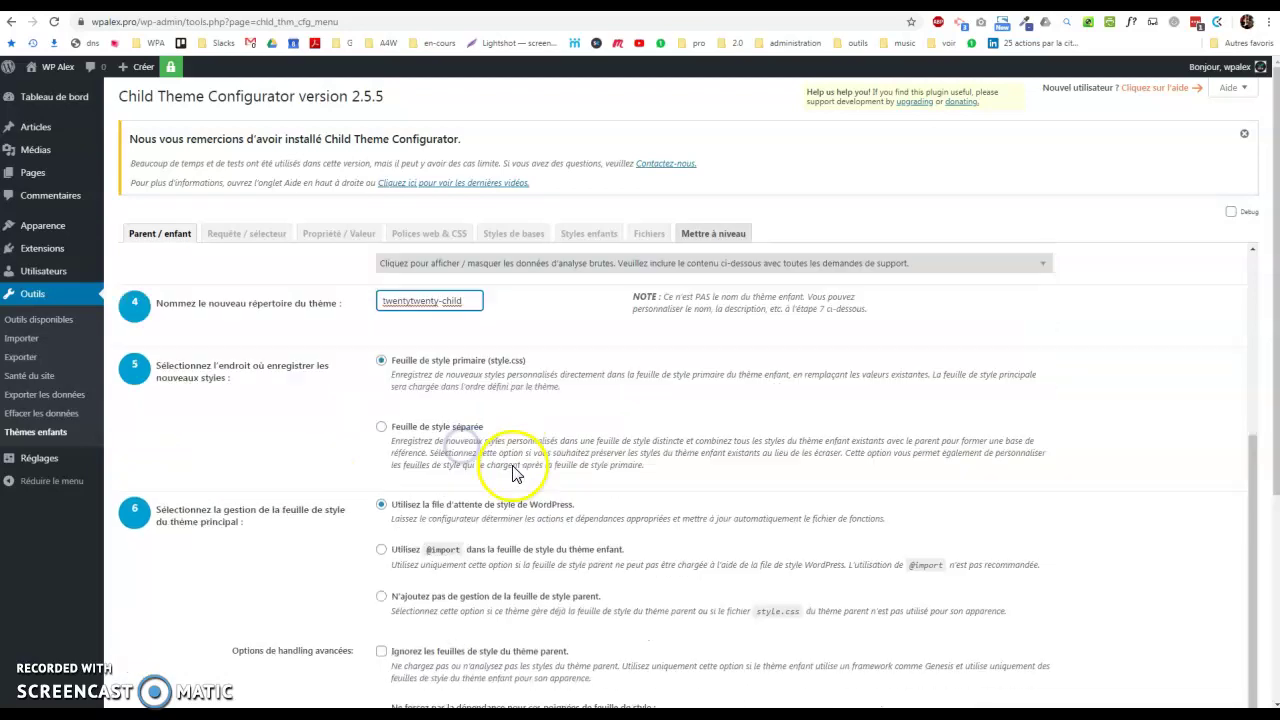
scroll(733, 626, down, 2)
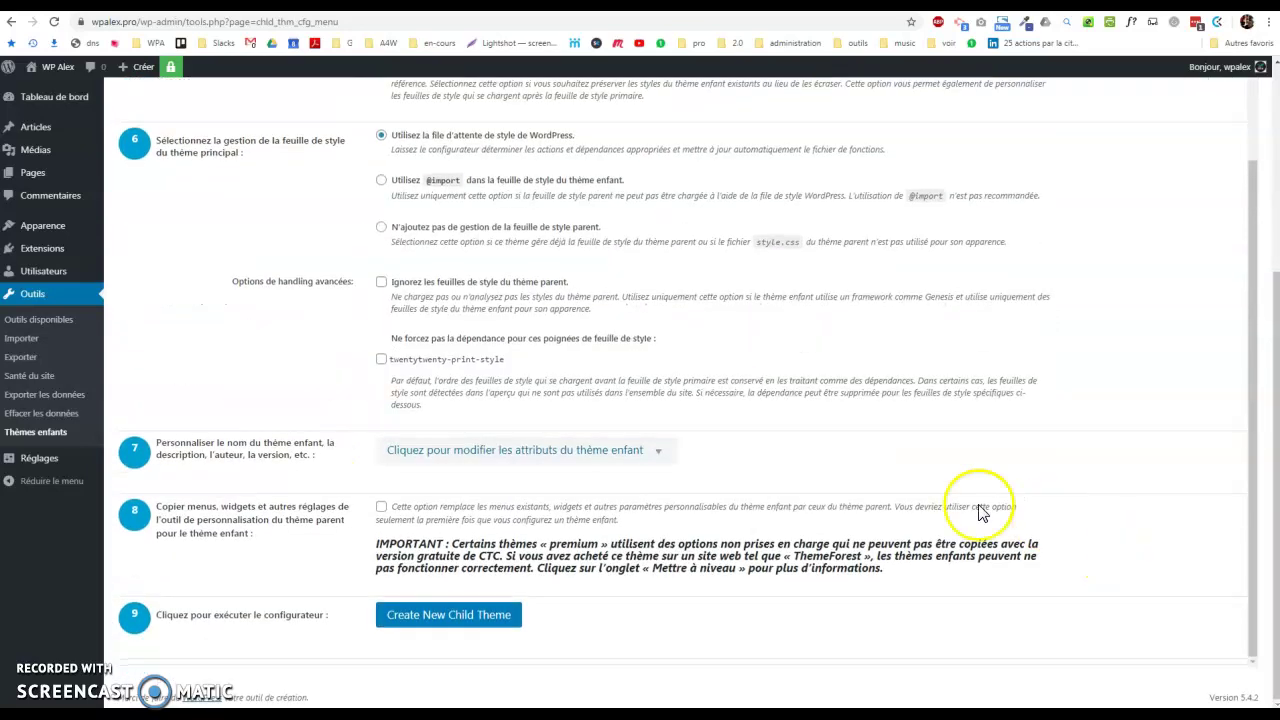
click(450, 620)
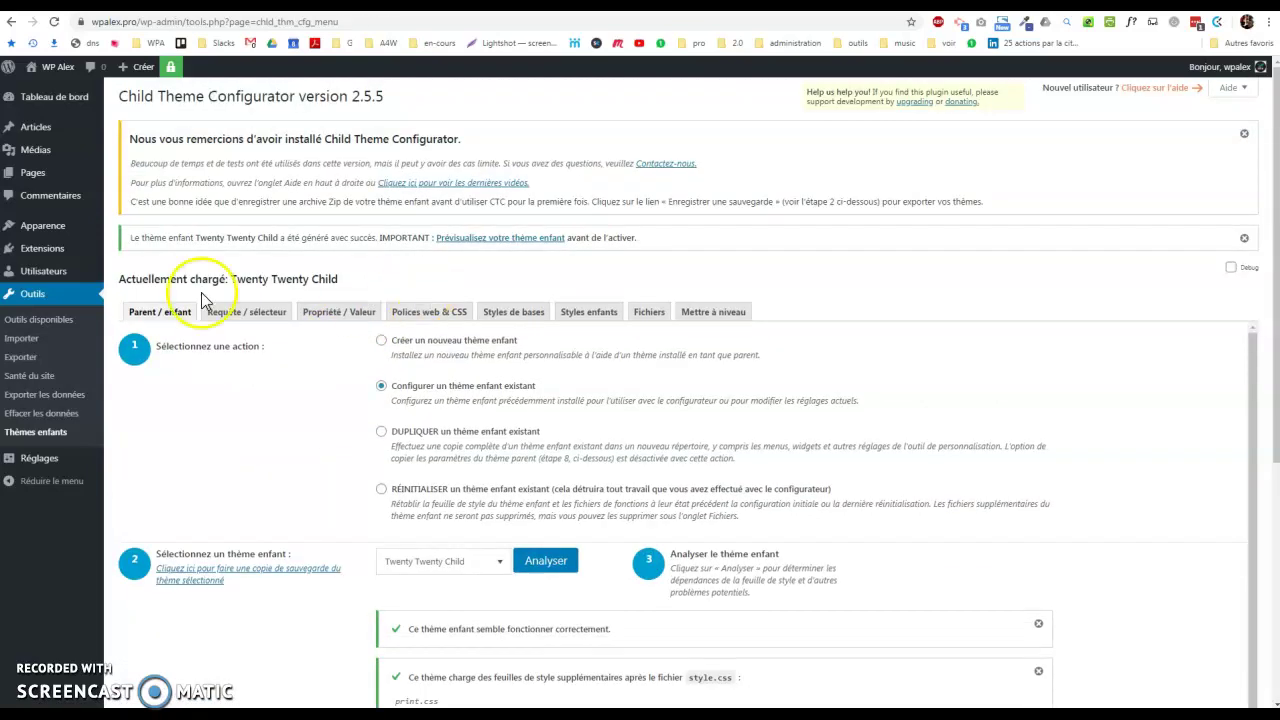
Activate the Twenty Twenty Child theme from the site's installed themes.
mouse_move(50, 233)
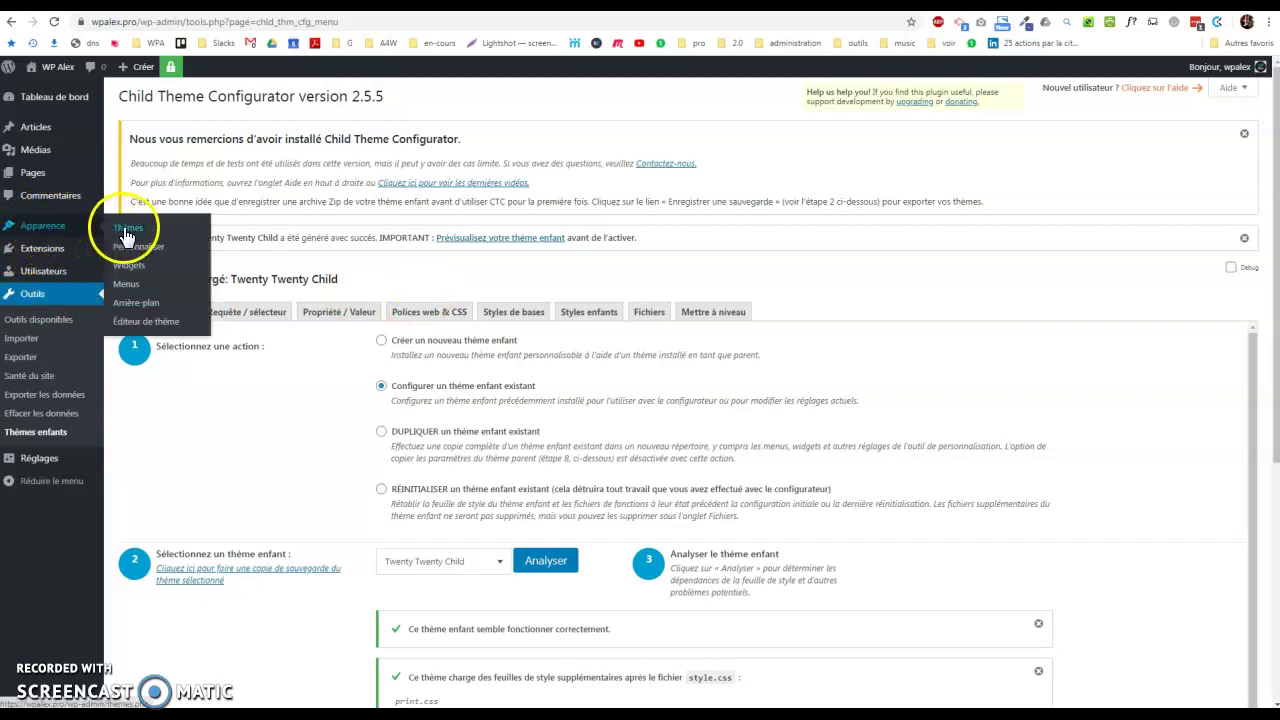
click(125, 231)
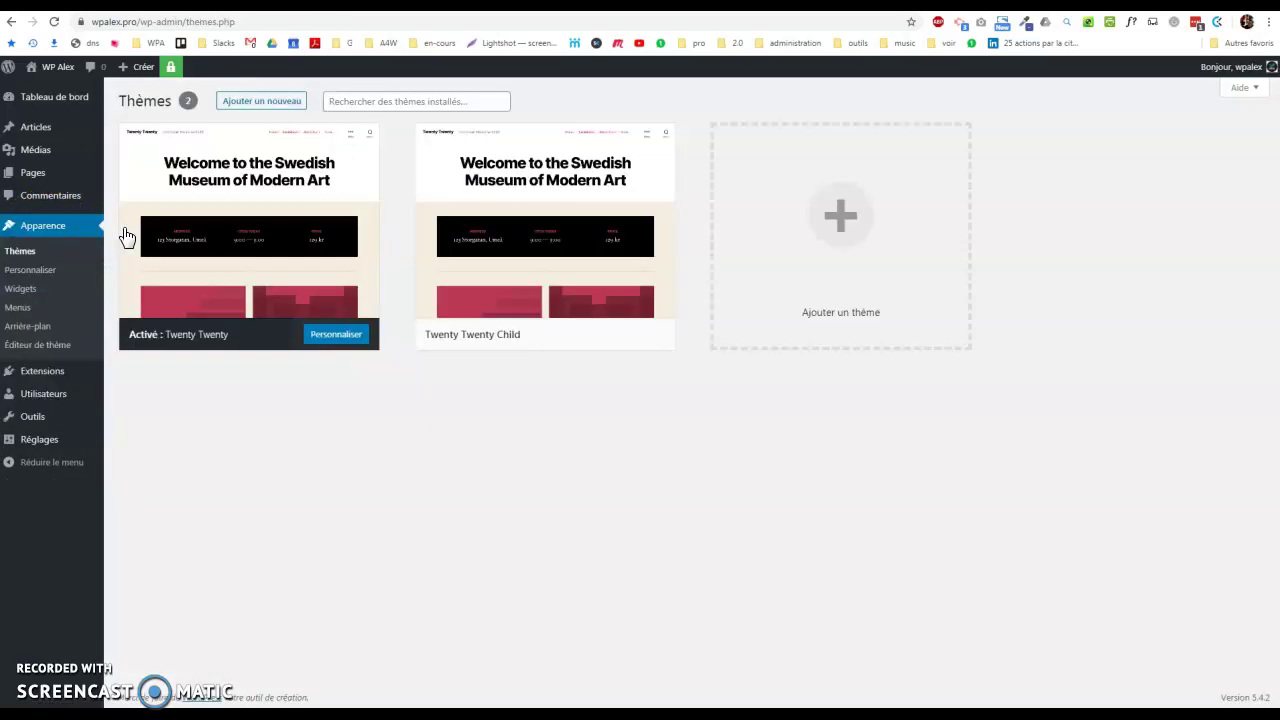
click(541, 336)
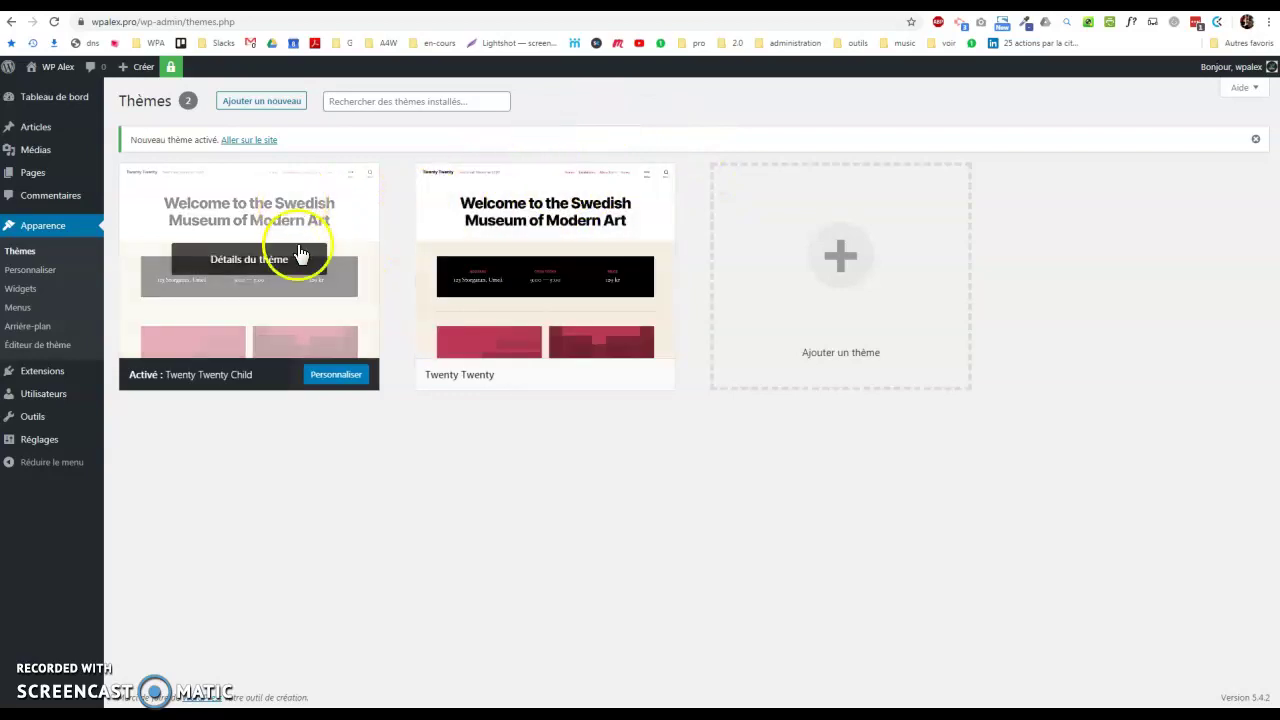
Examine the child theme's homepage preview and site identity settings in the Customizer, leaving without publishing anything.
click(346, 380)
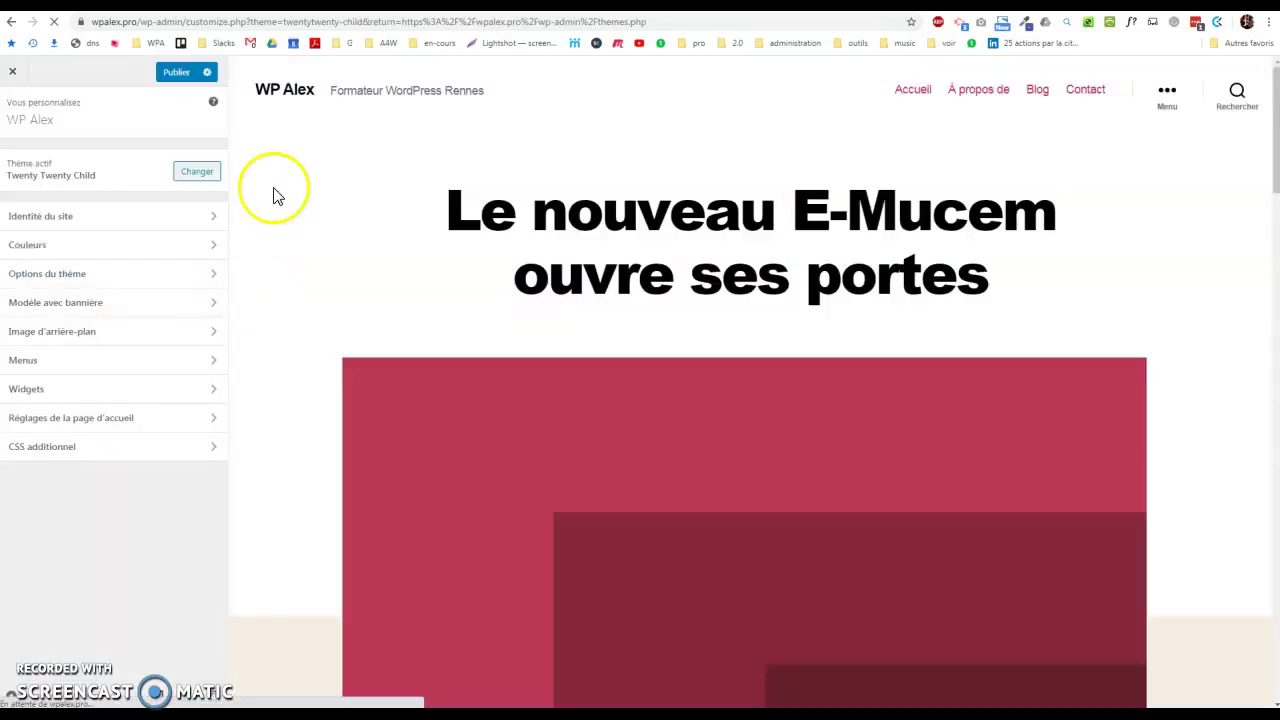
scroll(355, 318, down, 1)
scroll(355, 318, down, 7)
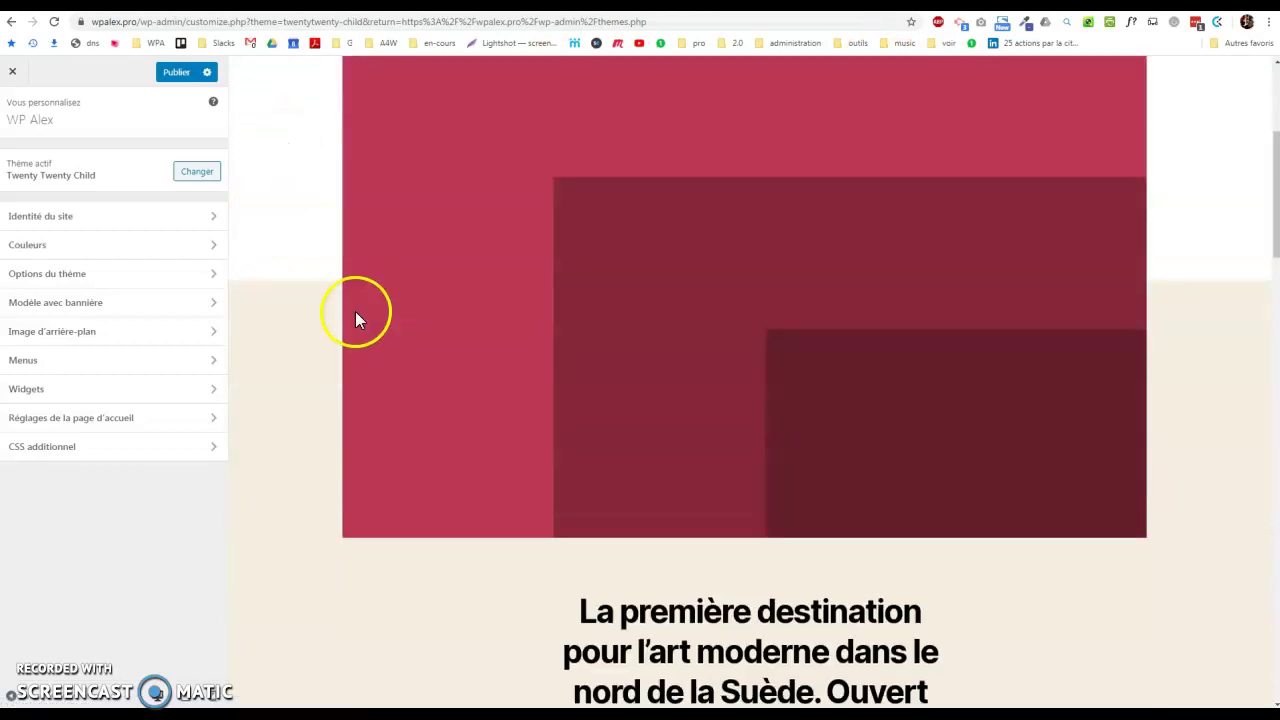
scroll(358, 320, down, 5)
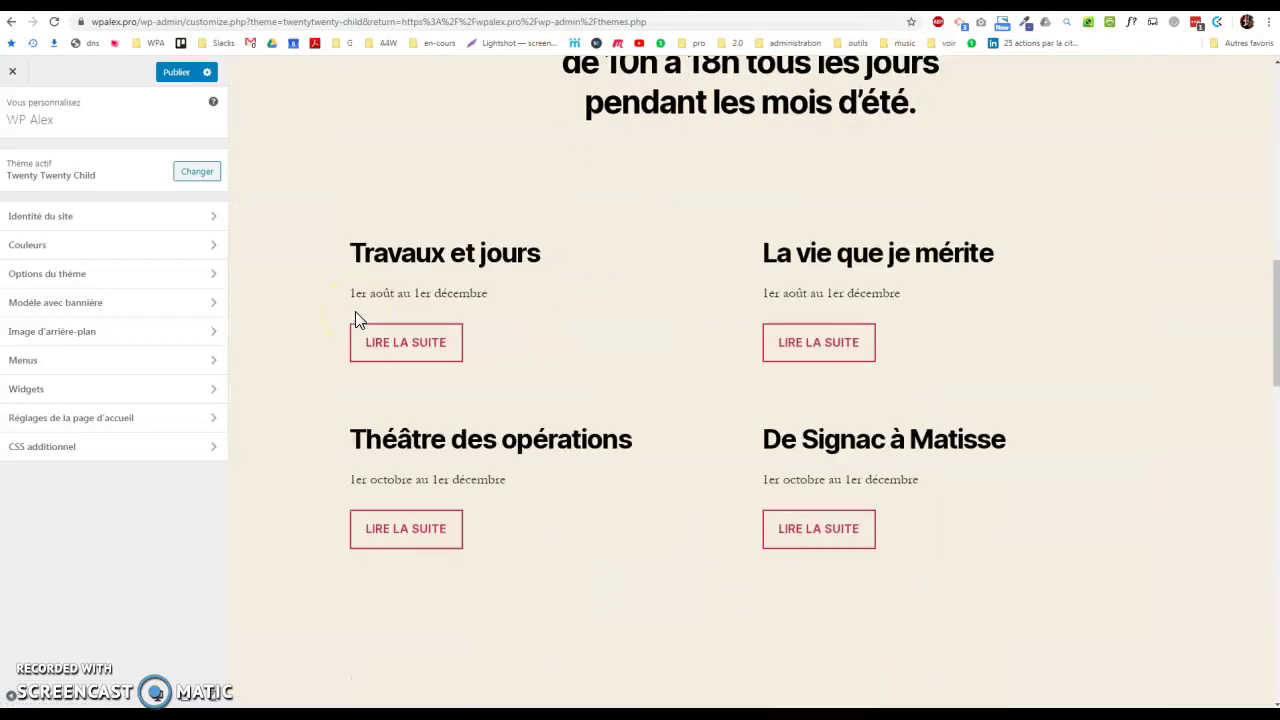
click(145, 222)
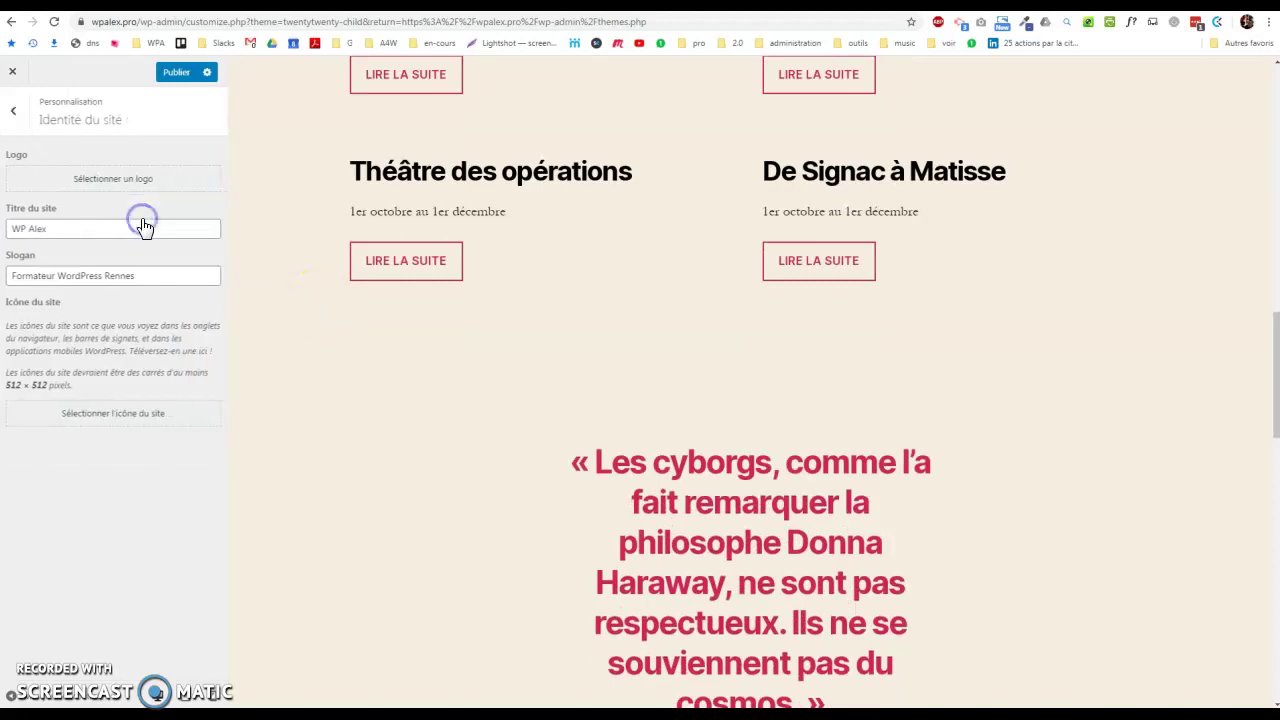
click(12, 106)
click(12, 71)
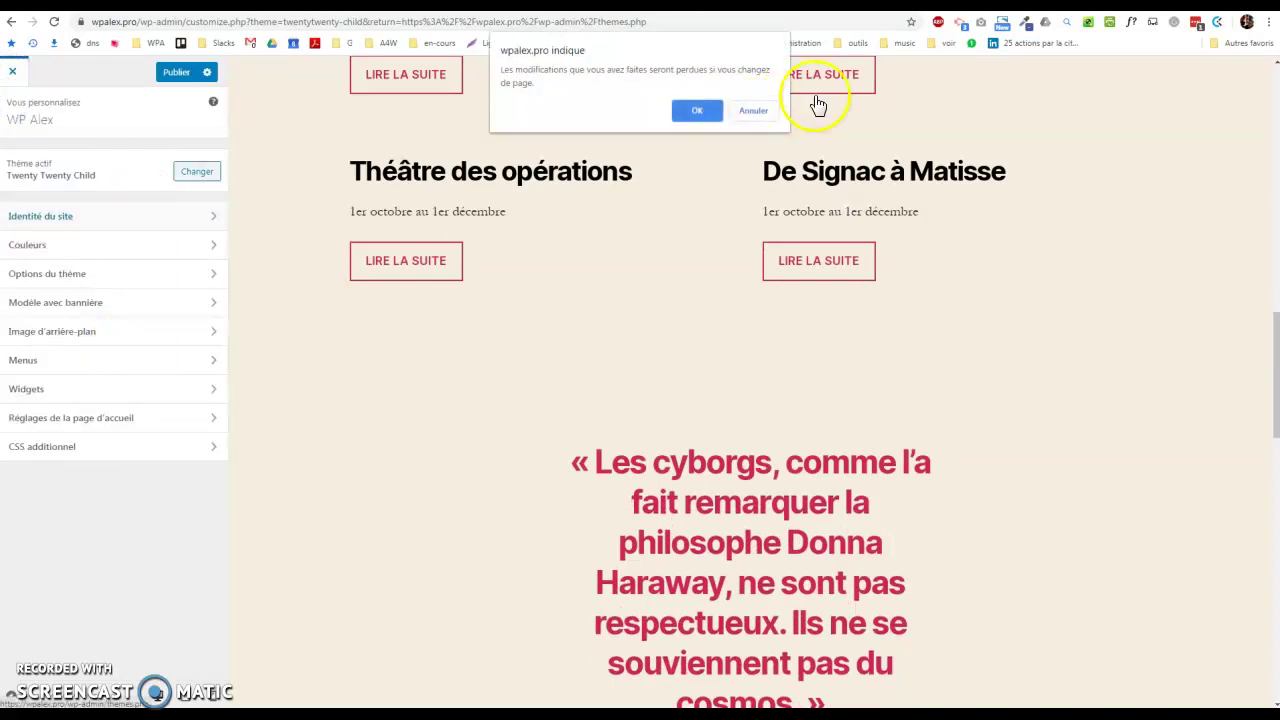
click(697, 112)
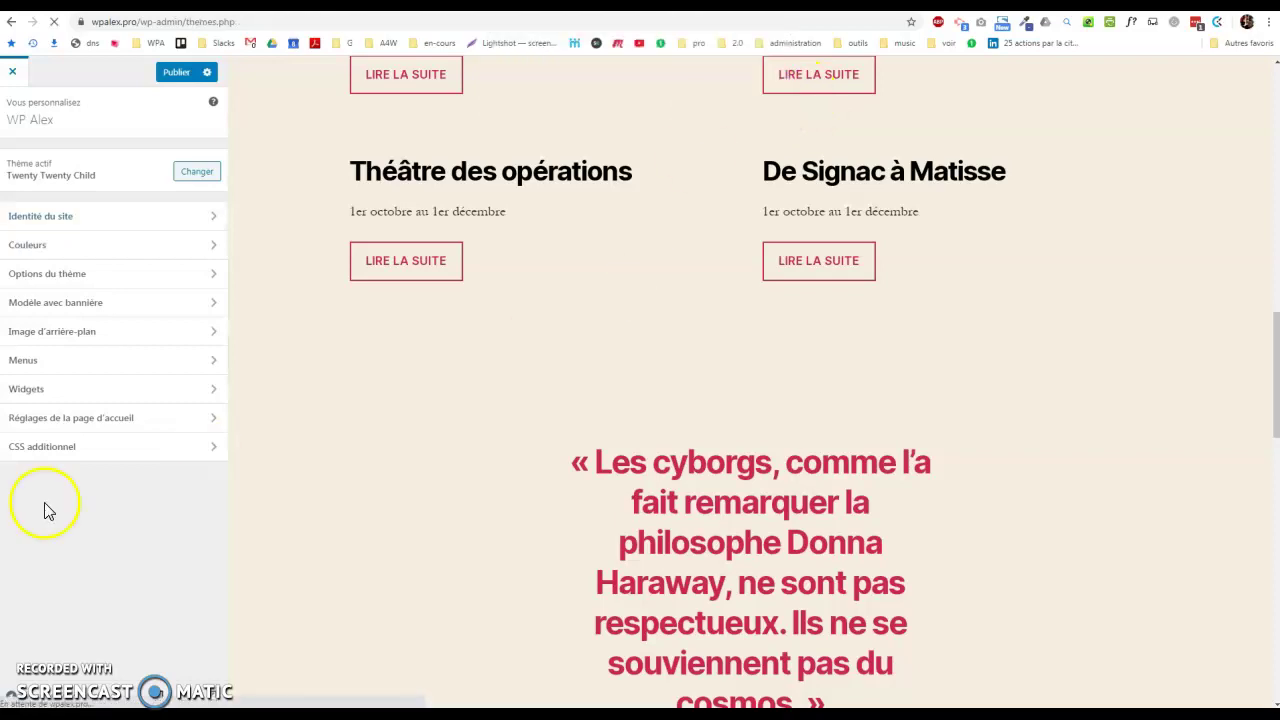